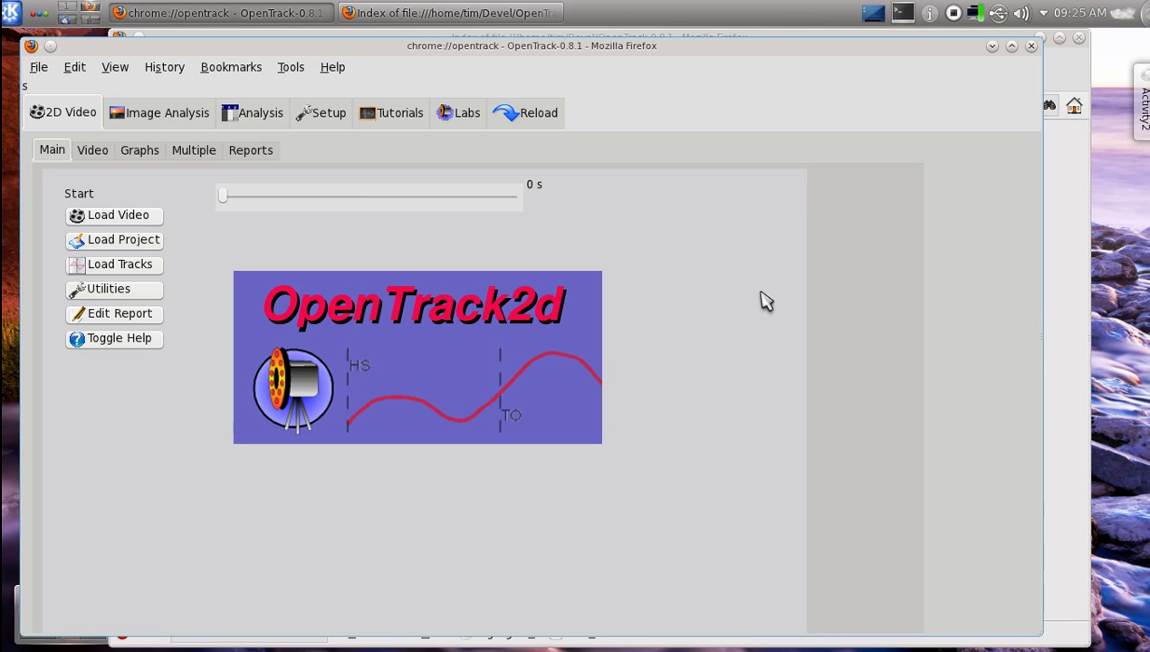
# Load momentumInelastic1.ogv from the OTLabs > InelasticCollisions > Videos folder
pyautogui.click(156, 223)
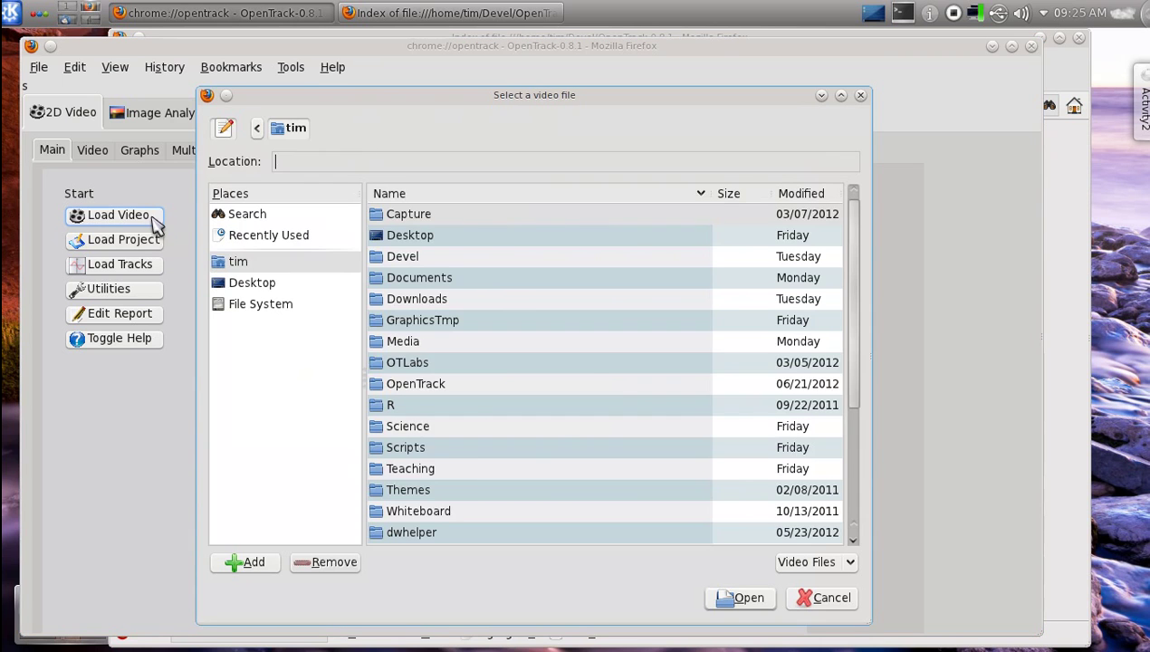
pyautogui.doubleClick(415, 365)
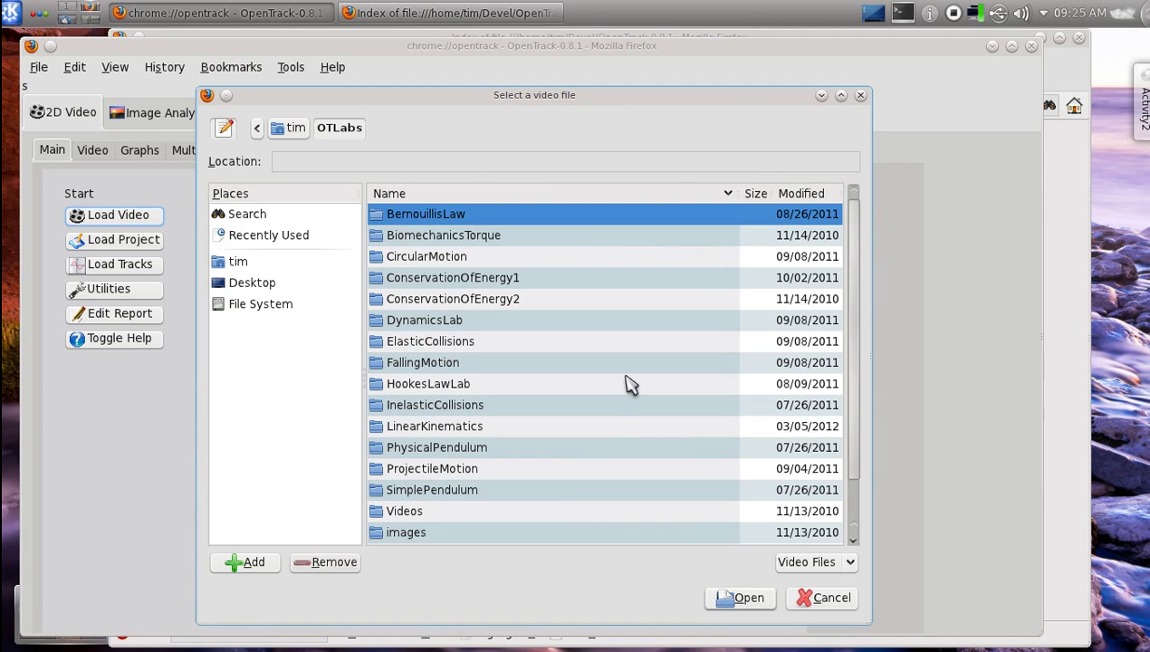
pyautogui.click(433, 414)
pyautogui.doubleClick(433, 414)
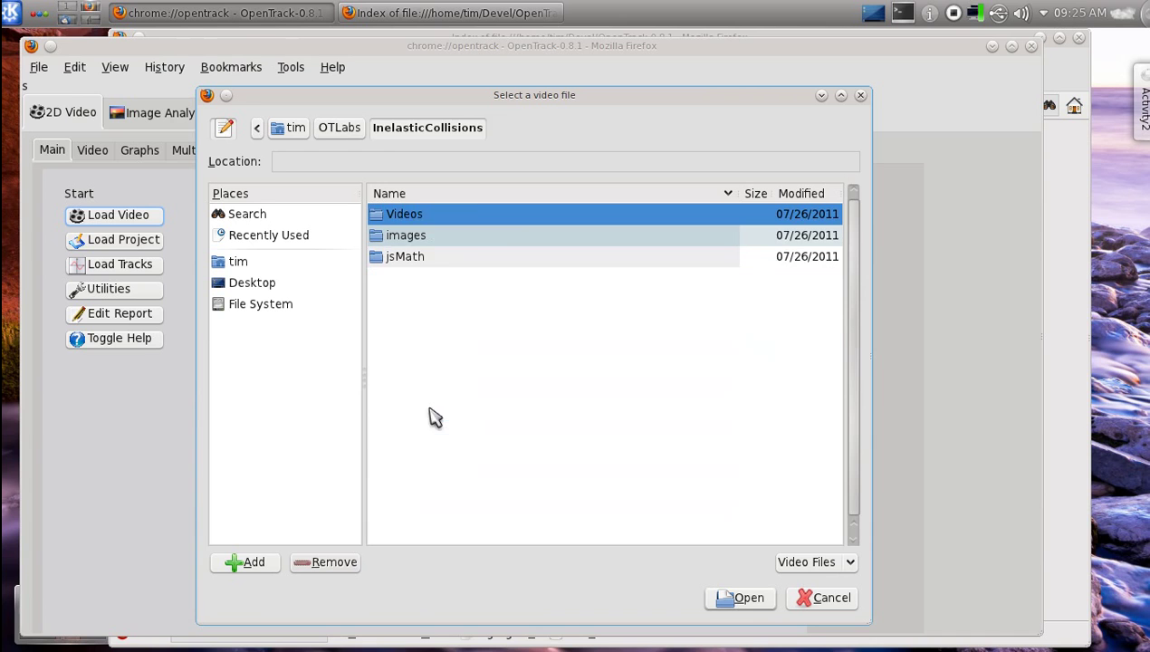
pyautogui.doubleClick(412, 218)
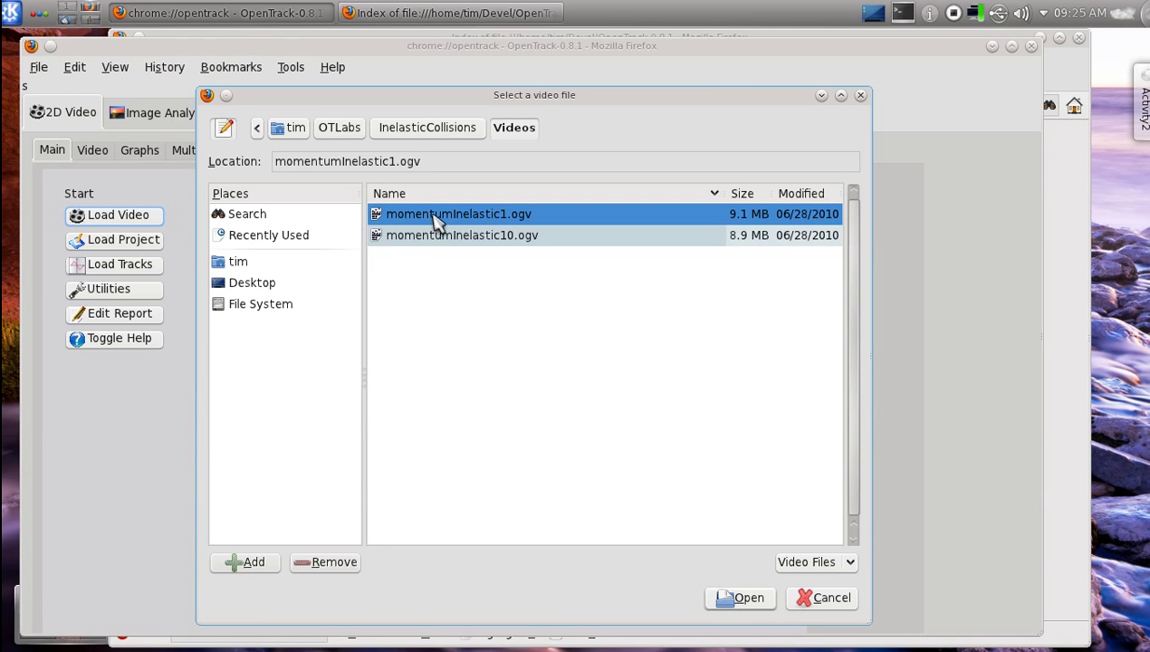
pyautogui.doubleClick(434, 225)
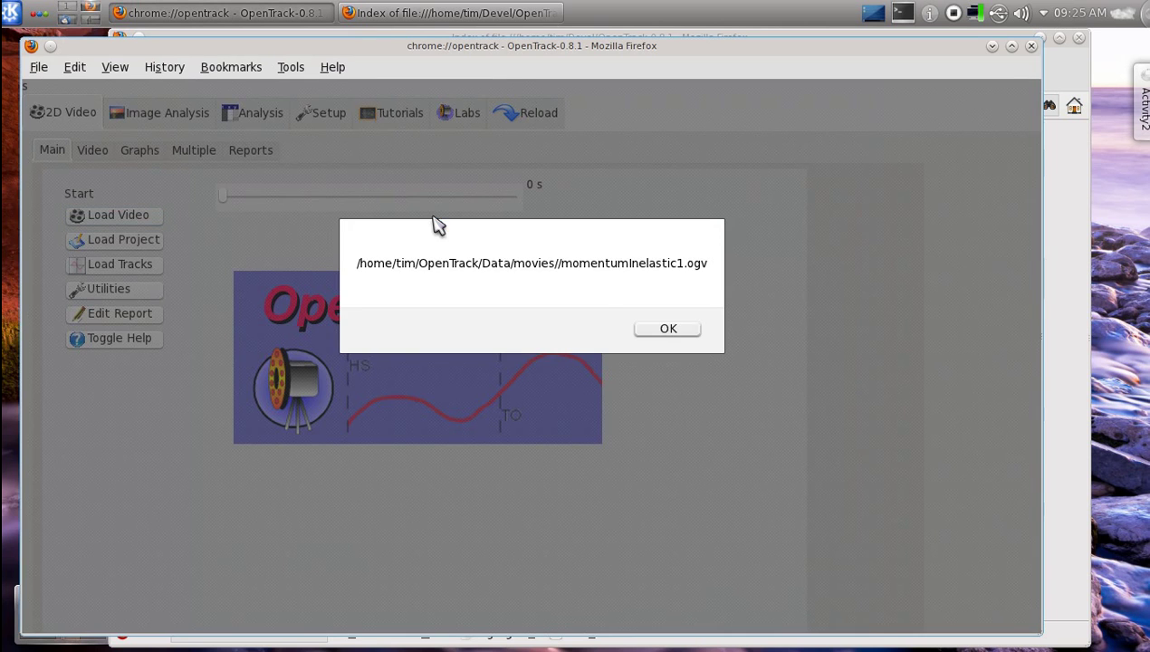
# Dismiss the video-path message and set the frame rate to 25
pyautogui.click(667, 328)
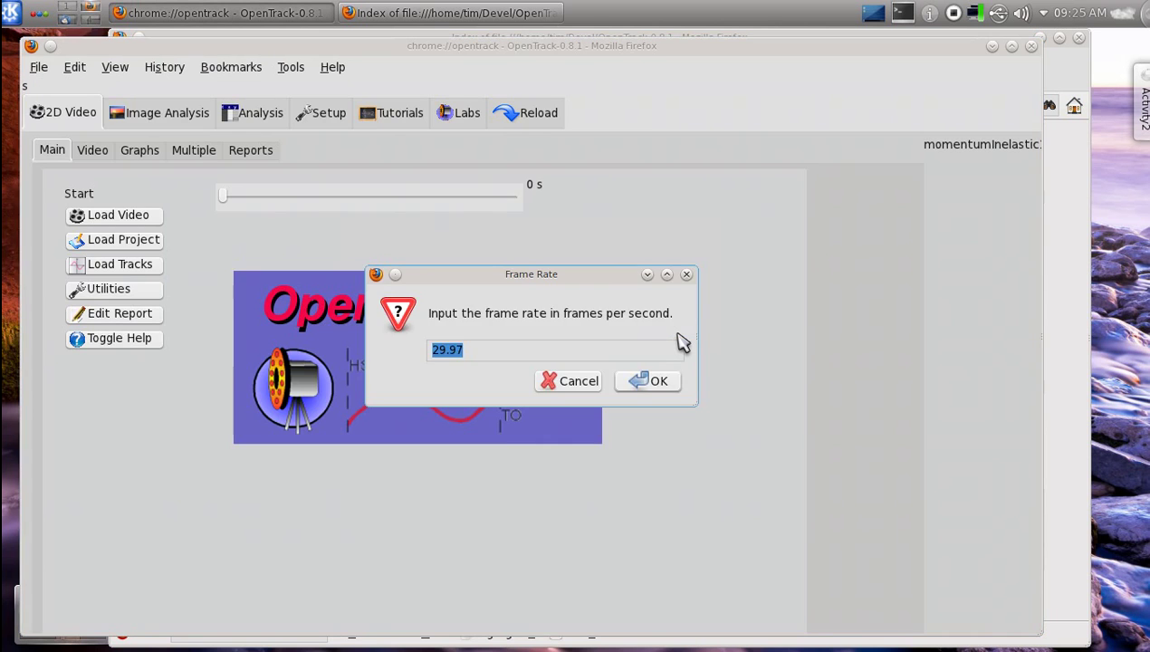
pyautogui.write('25')
pyautogui.press('Return')
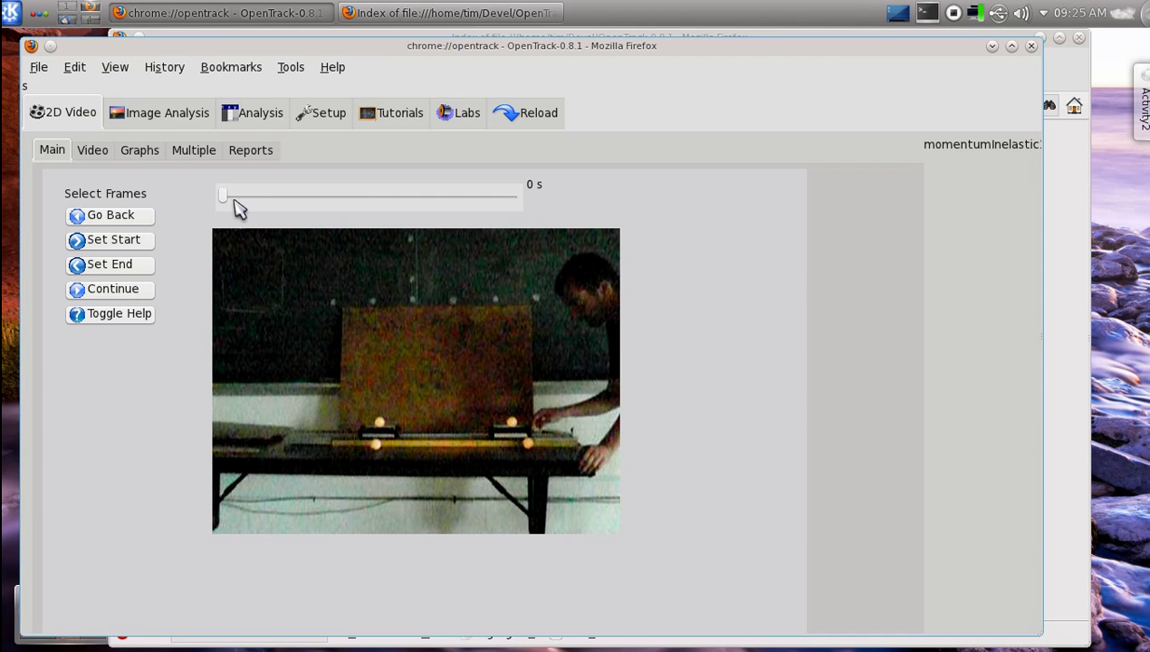
# Scrub the video toward the collision and set frame 357 as the analysis start
pyautogui.moveTo(231, 204); pyautogui.dragTo(233, 204)
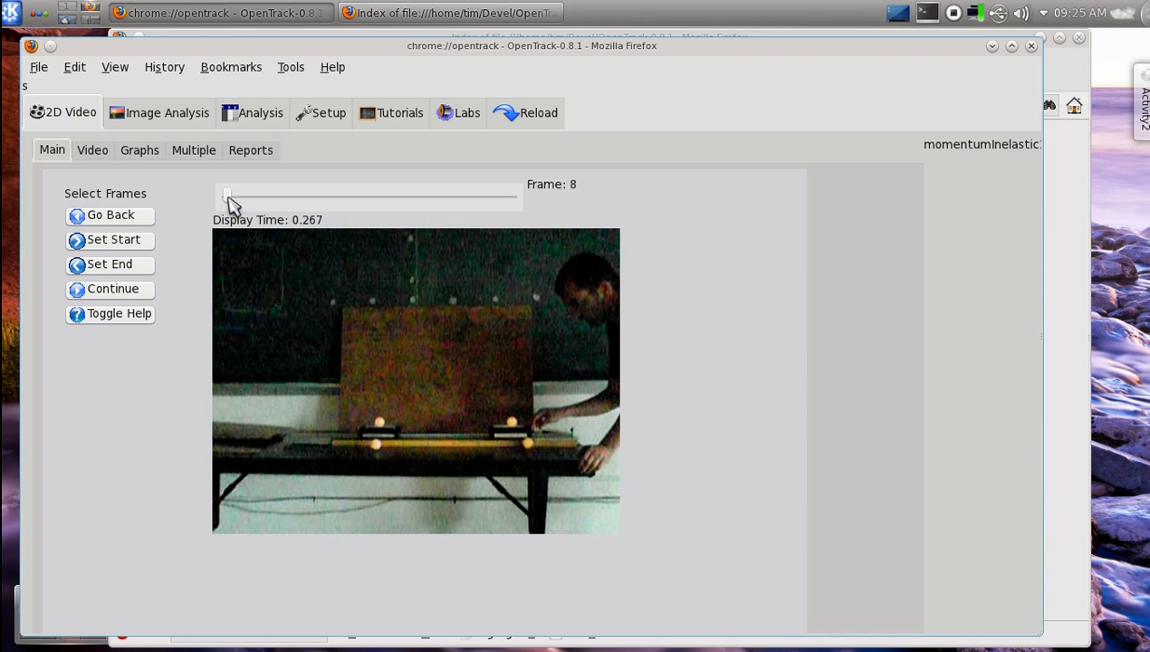
pyautogui.click(279, 204)
pyautogui.moveTo(283, 208); pyautogui.dragTo(373, 197)
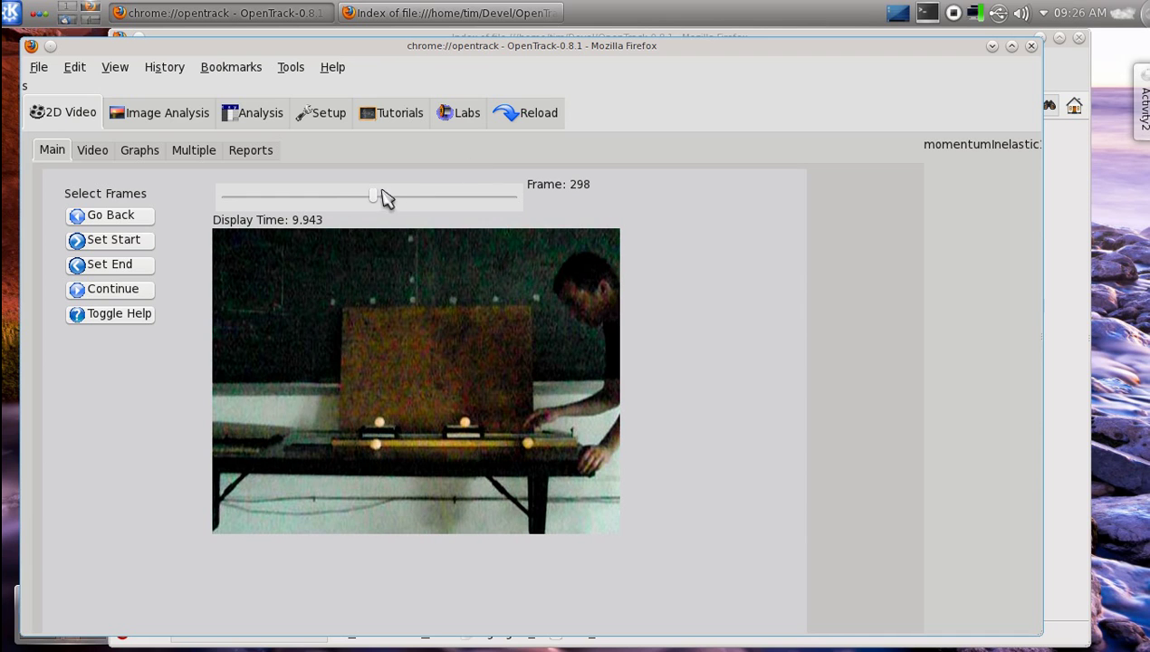
pyautogui.moveTo(377, 201); pyautogui.dragTo(408, 208)
pyautogui.click(145, 240)
# Step forward to frame 397 and set it as the analysis end
pyautogui.moveTo(411, 205); pyautogui.dragTo(403, 206)
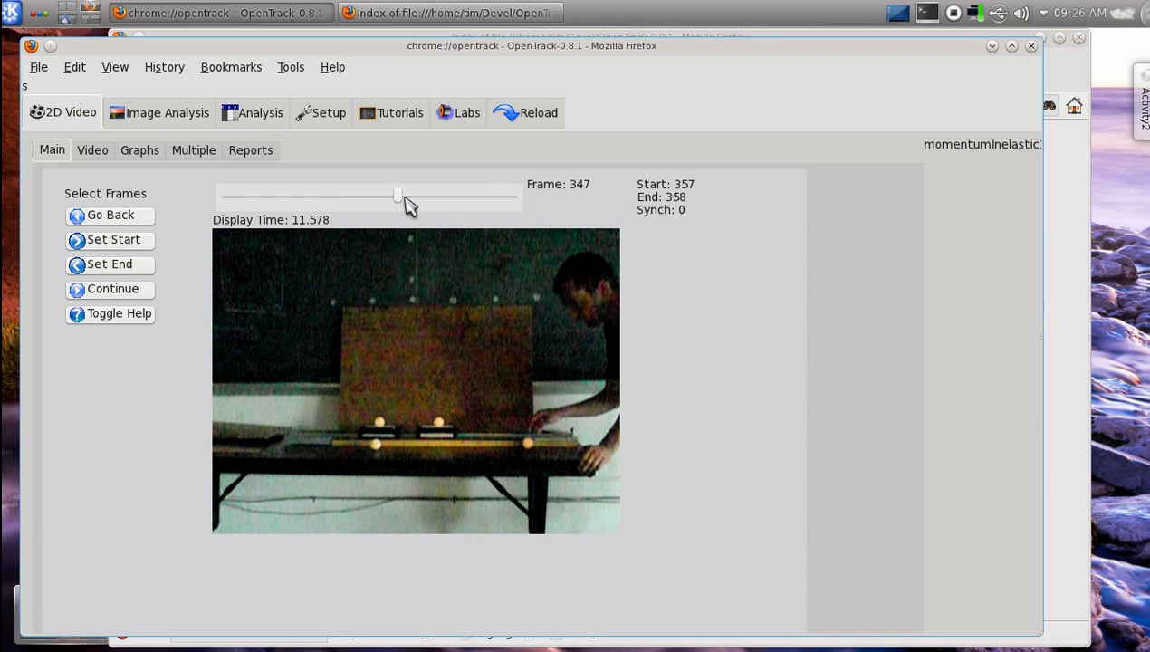
pyautogui.click(407, 201)
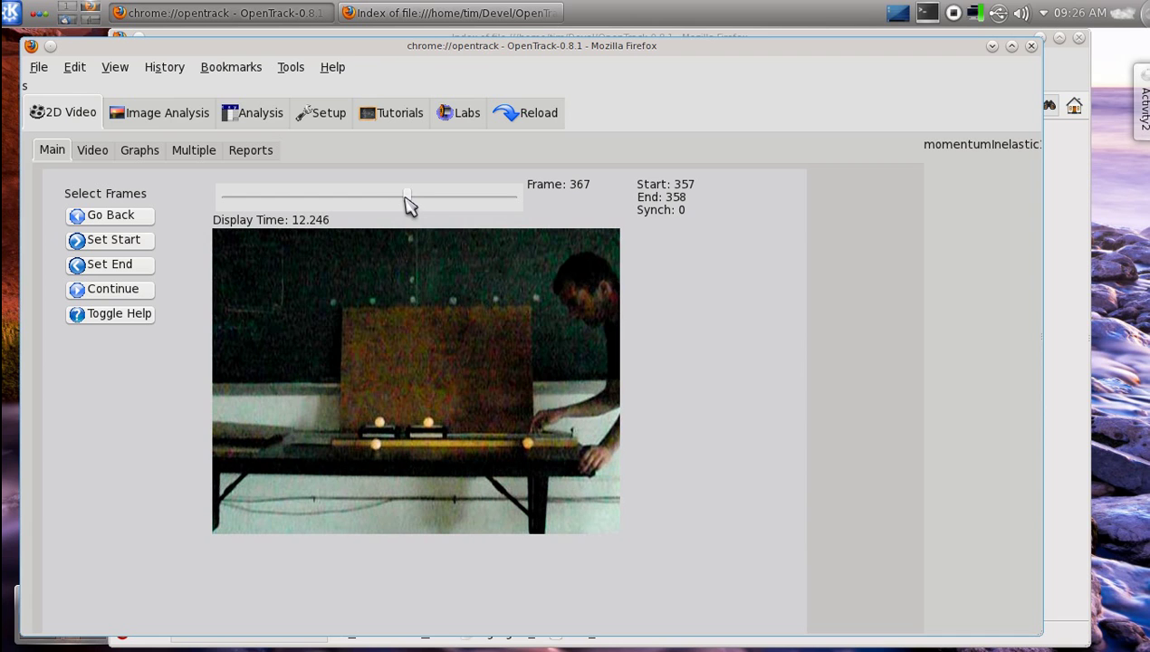
pyautogui.press('Right')
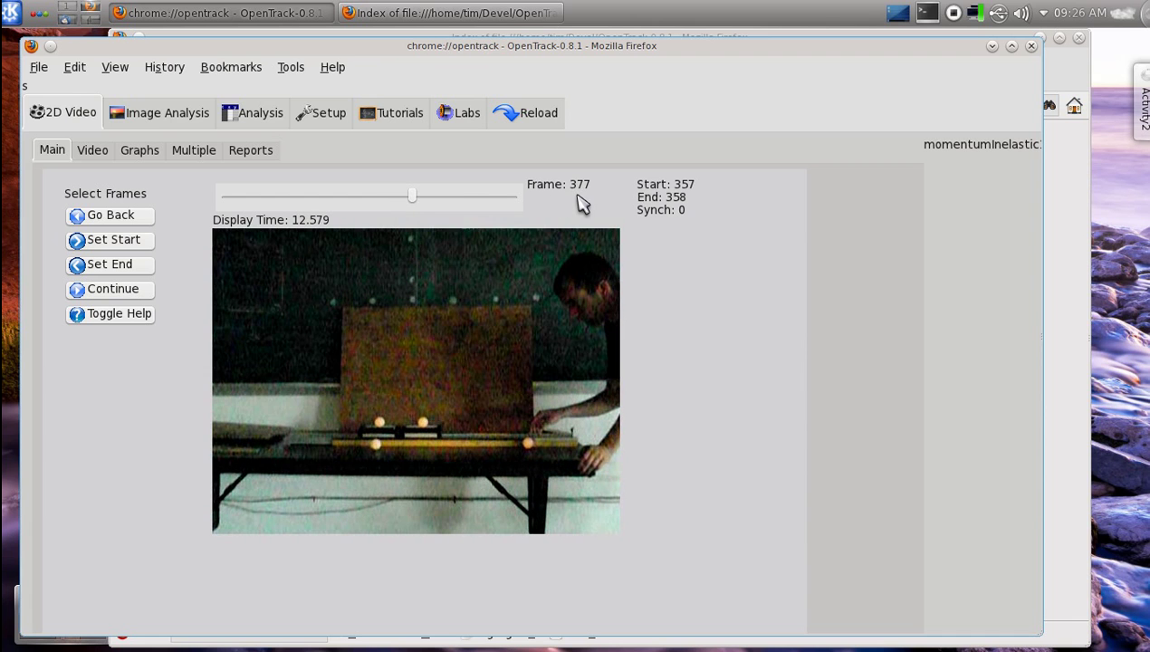
pyautogui.press('Right')
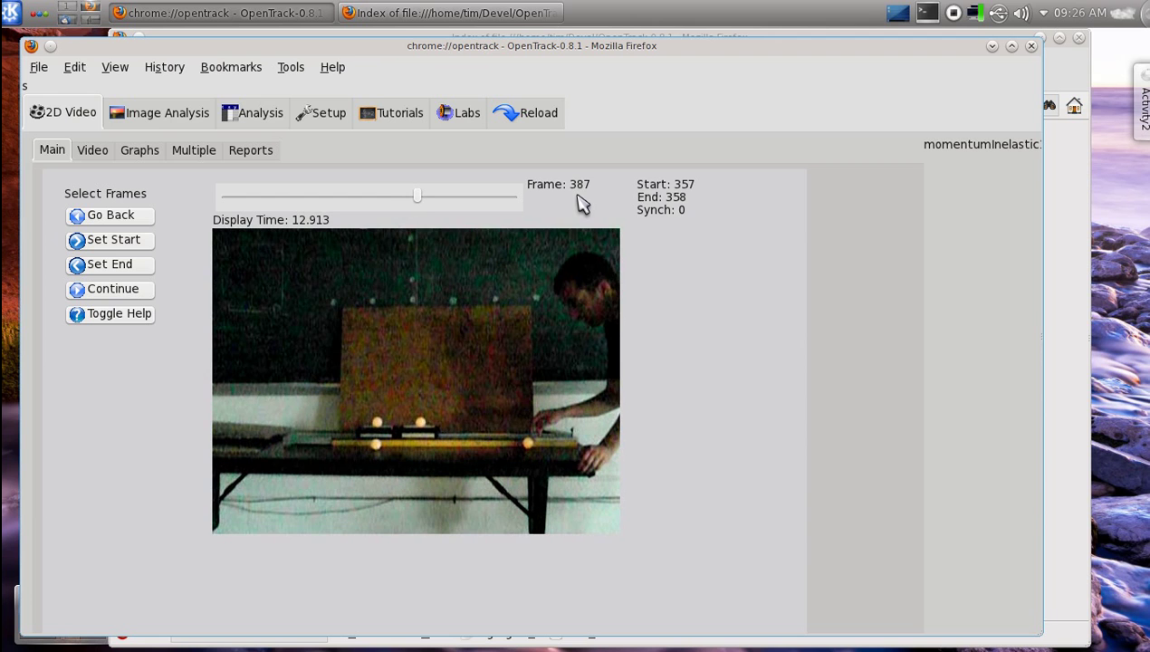
pyautogui.press('Right')
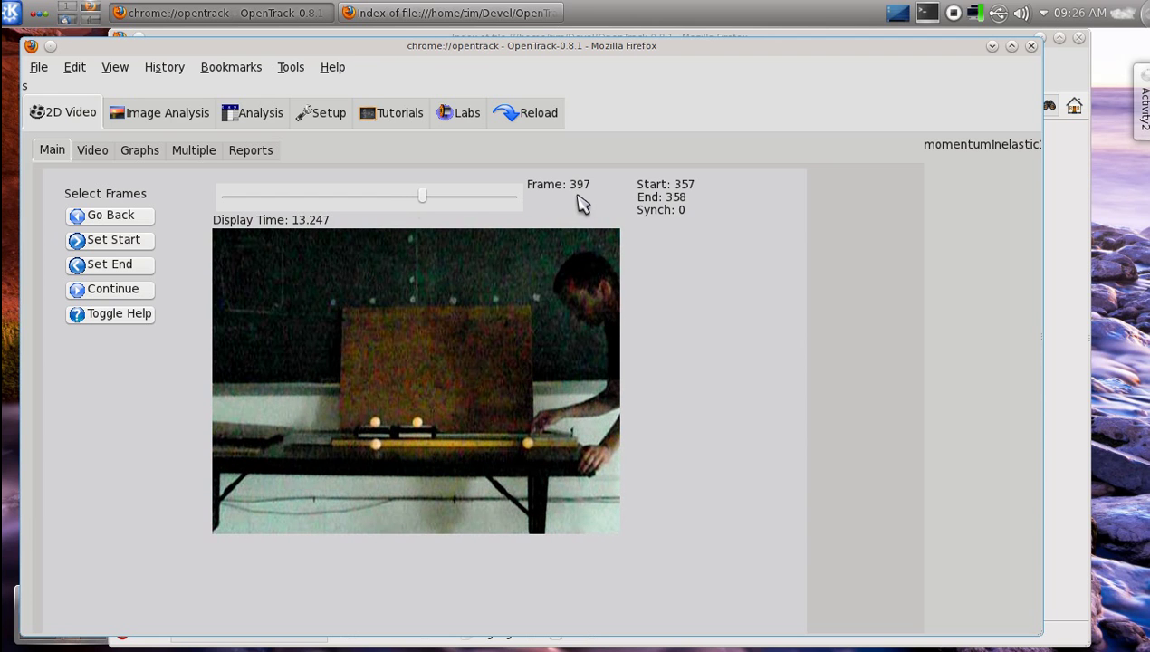
pyautogui.click(131, 272)
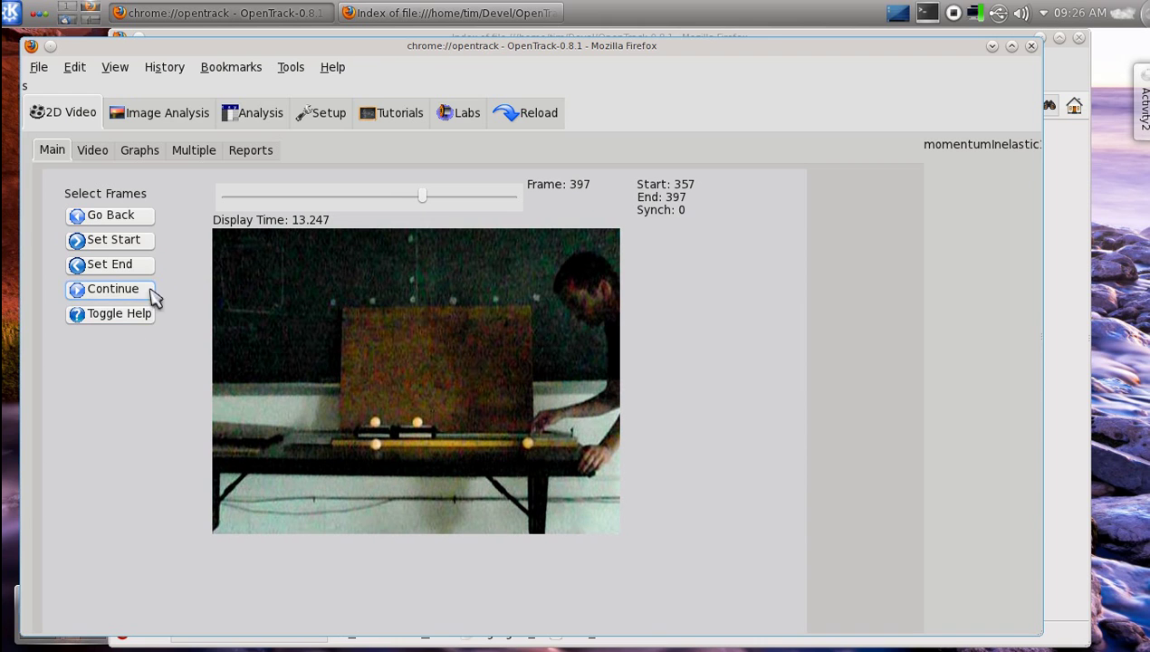
# Continue to calibration and enter a calibration distance of 0.6 m
pyautogui.click(139, 291)
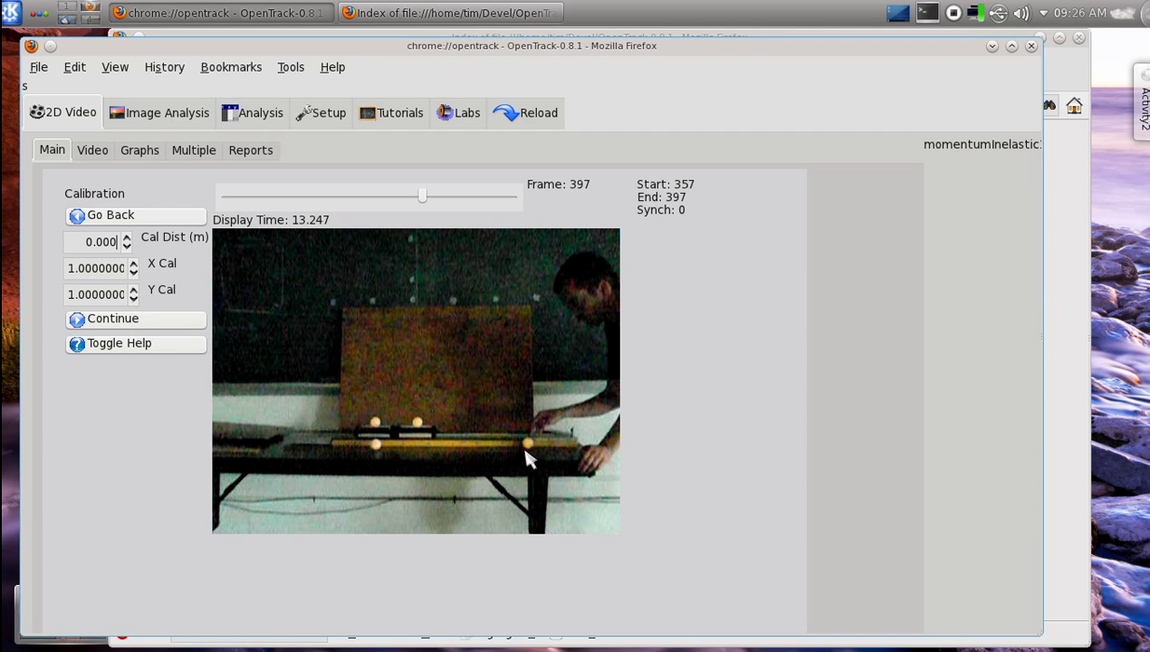
pyautogui.press('BackSpace')
pyautogui.press('BackSpace')
pyautogui.press('BackSpace')
pyautogui.write('5')
pyautogui.press('BackSpace')
pyautogui.write('6')
pyautogui.press('Tab')
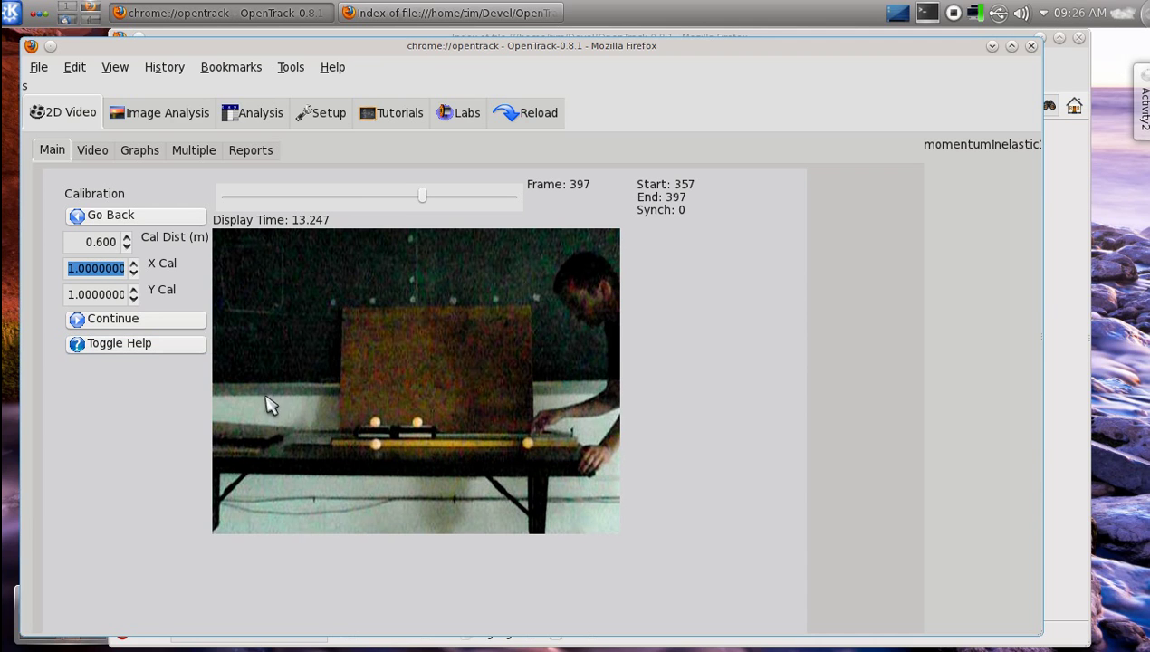
# Mark the left and right track balls as the calibration endpoints
pyautogui.click(376, 445)
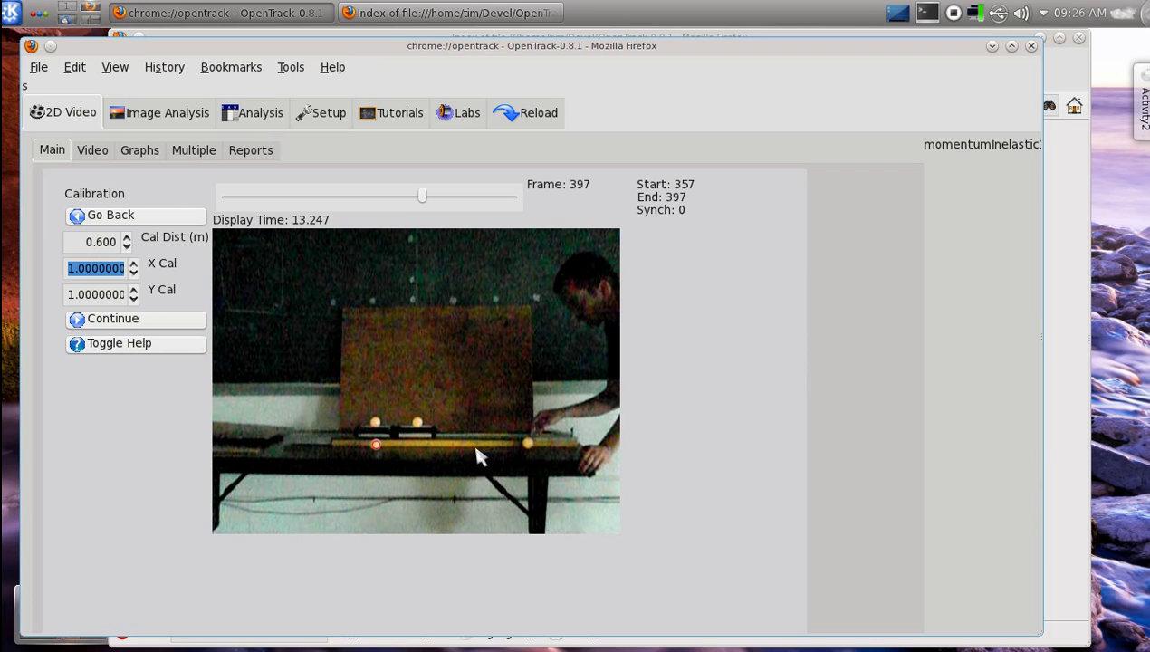
pyautogui.click(529, 444)
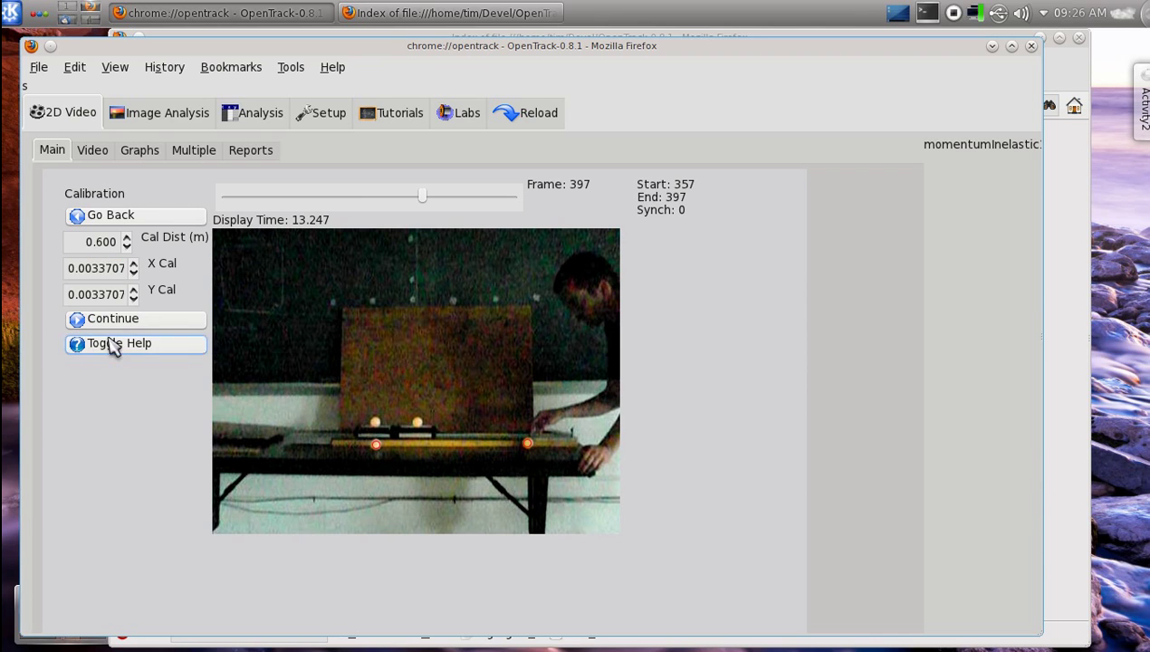
pyautogui.moveTo(109, 288)
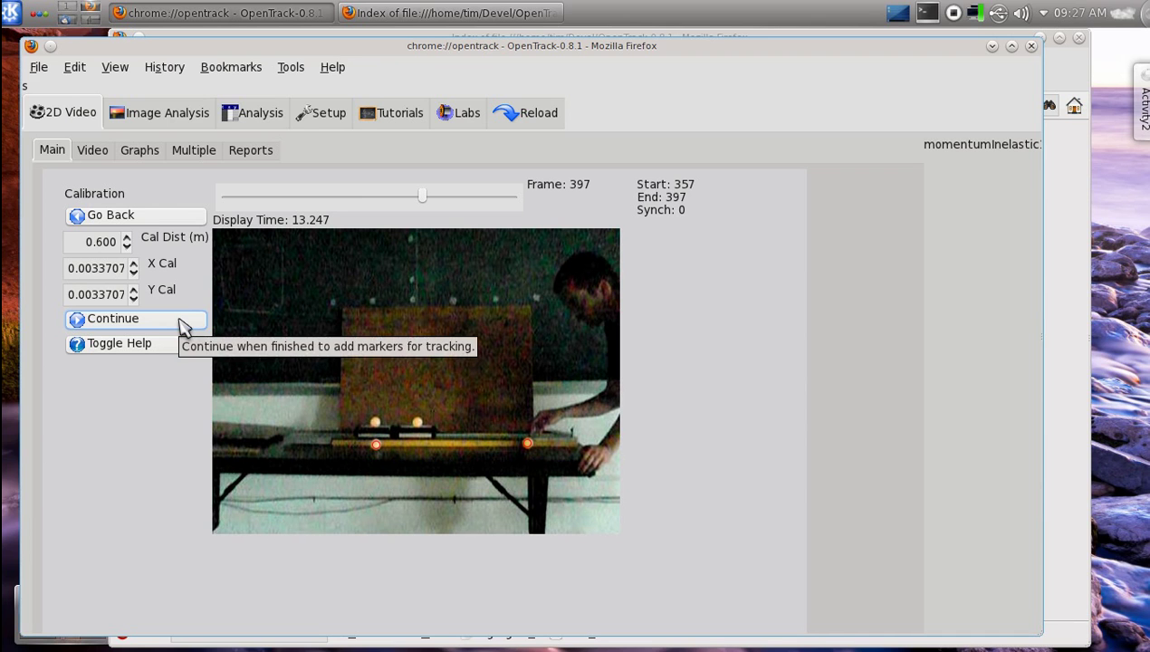
# Add a leftCart marker on the left cart with mass 0.506 kg
pyautogui.click(181, 324)
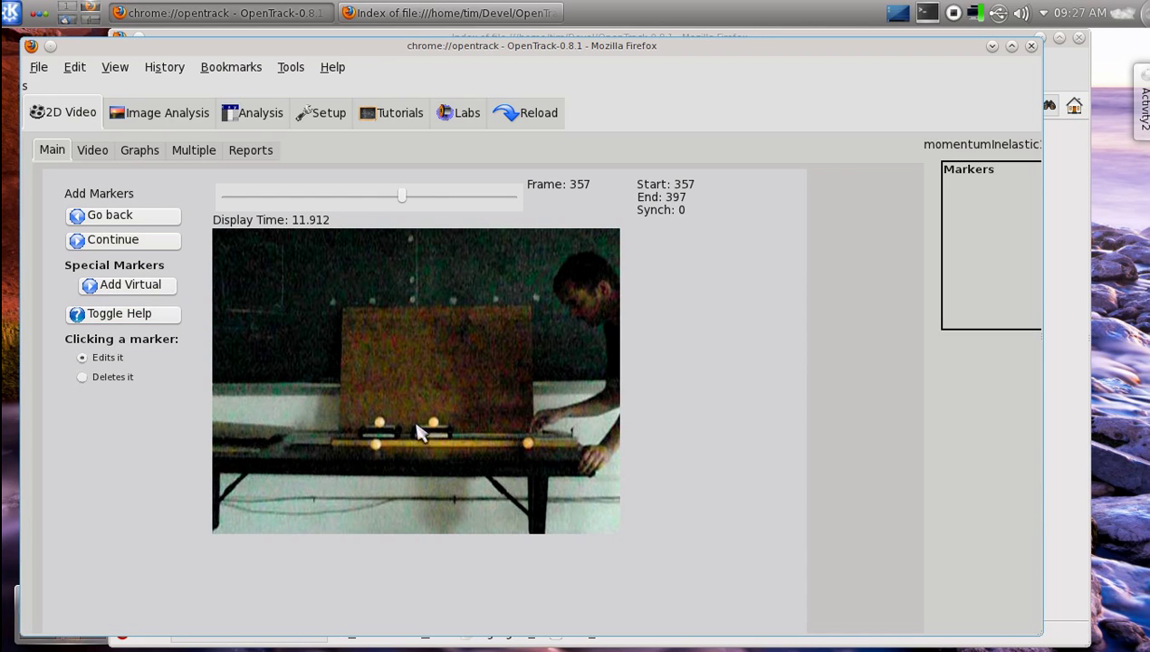
pyautogui.click(380, 425)
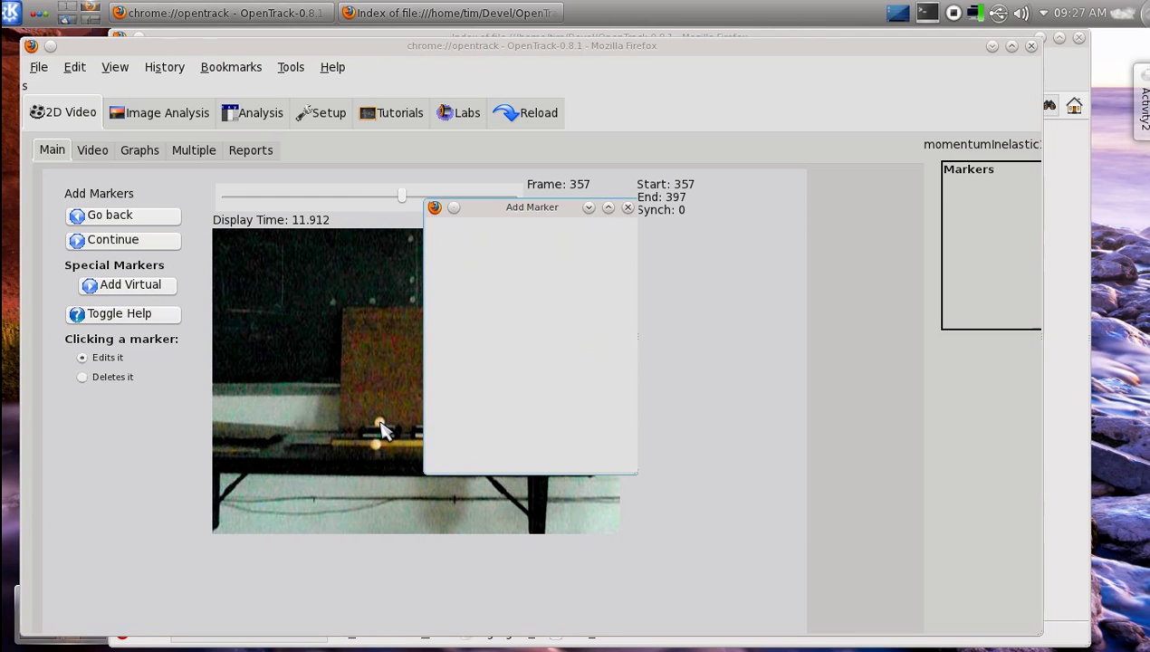
pyautogui.write('leftCart')
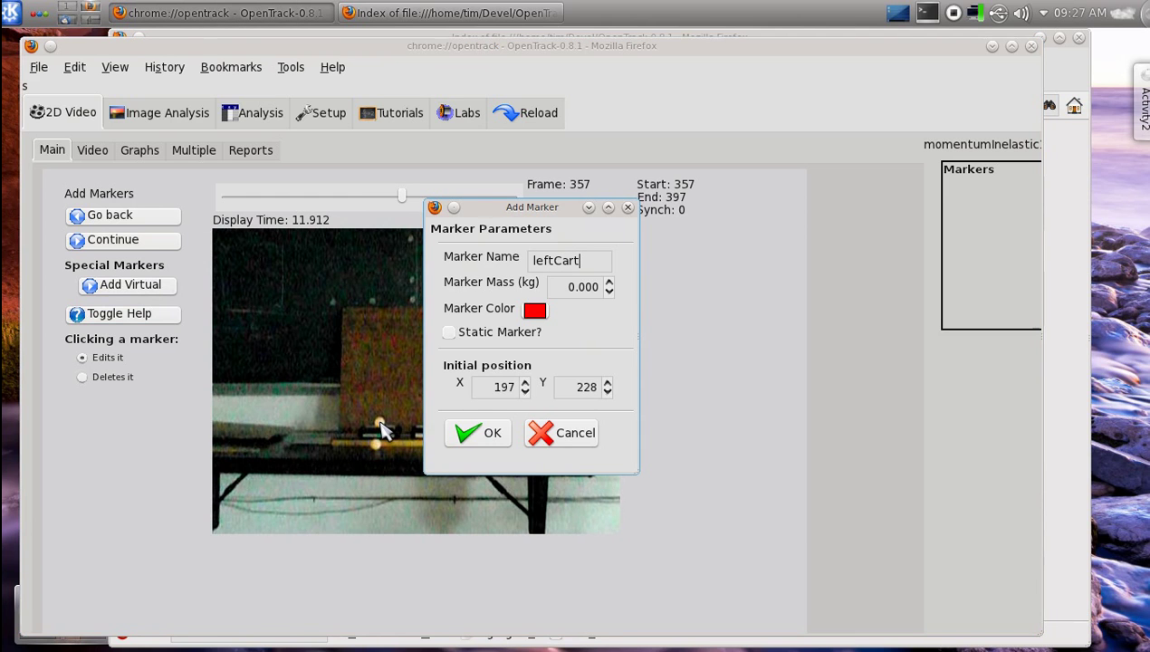
pyautogui.press('Tab')
pyautogui.write('0.506')
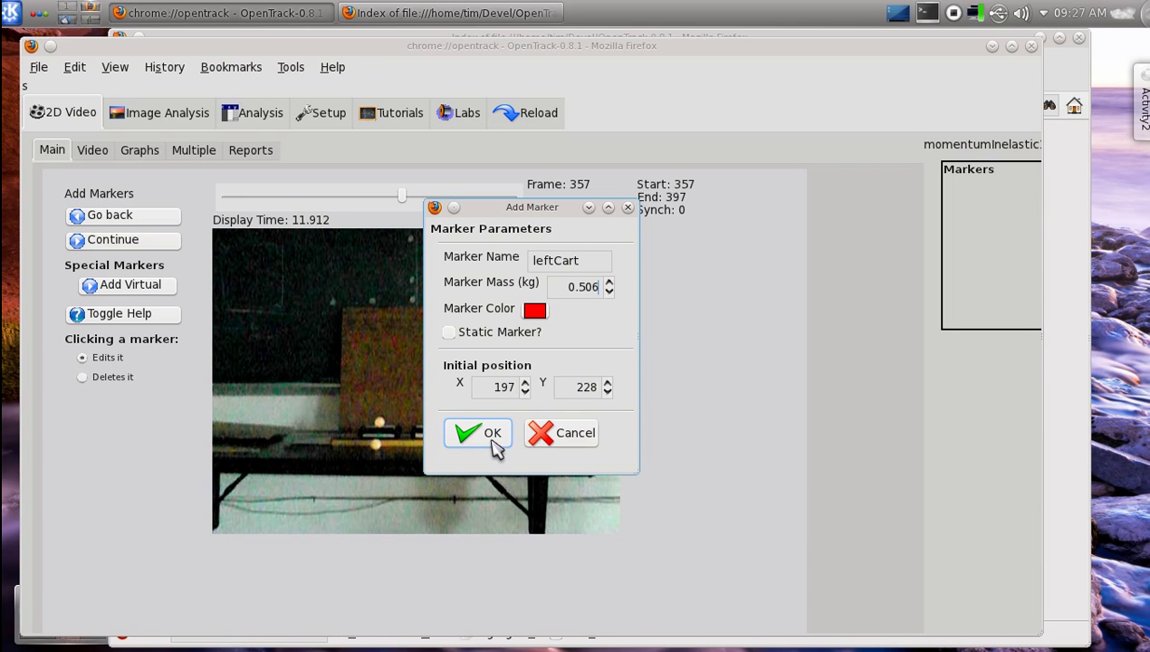
pyautogui.click(492, 433)
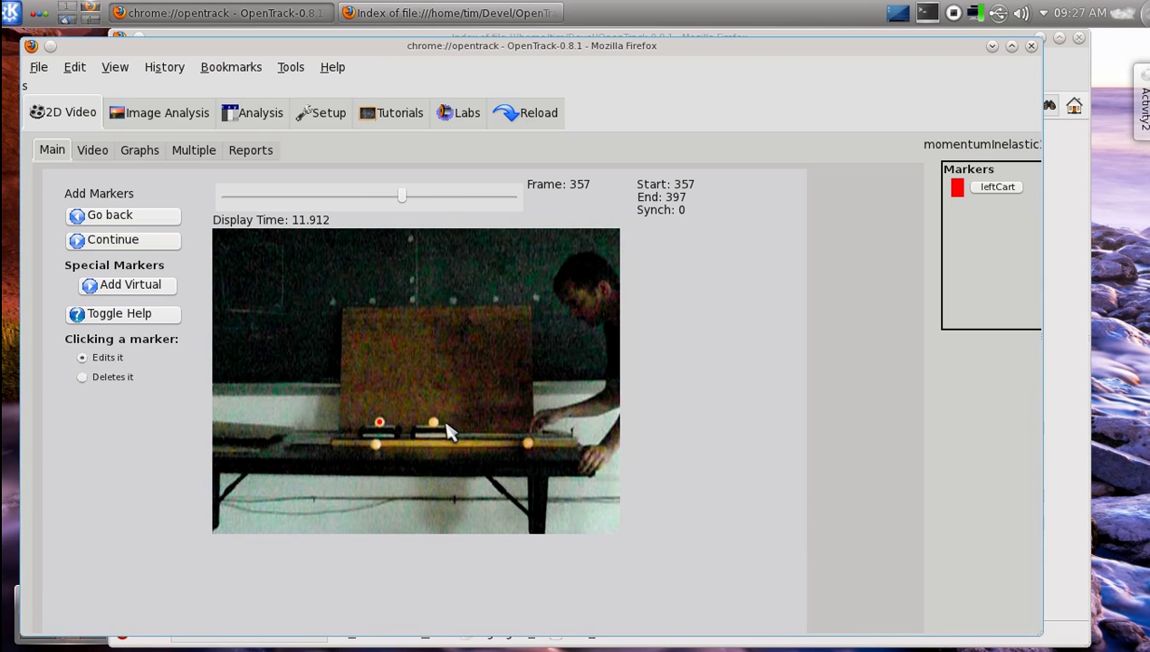
# Add a blue rightCart marker on the right cart with mass 0.506 kg
pyautogui.click(433, 423)
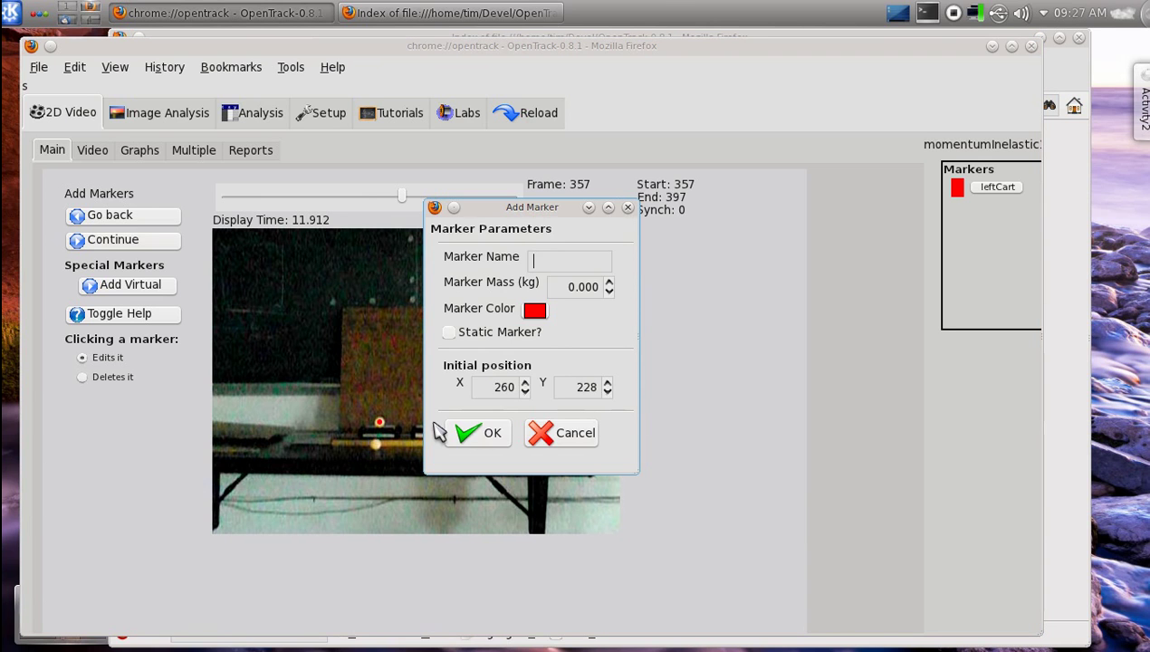
pyautogui.write('rightCart')
pyautogui.press('Tab')
pyautogui.write('0.506')
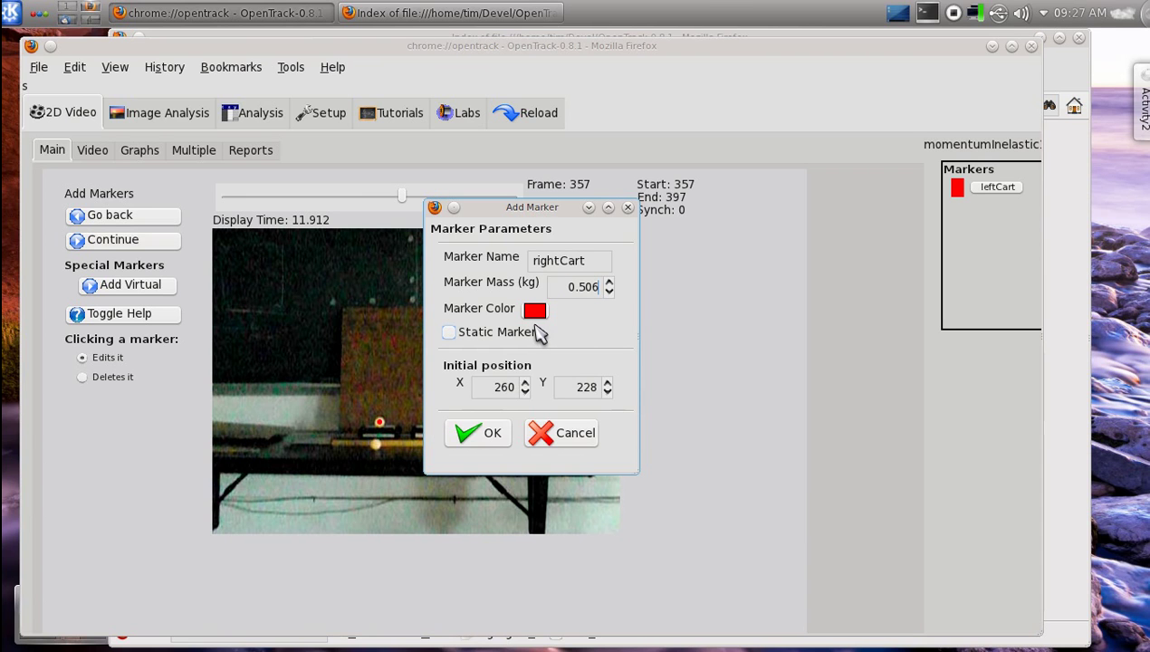
pyautogui.click(536, 315)
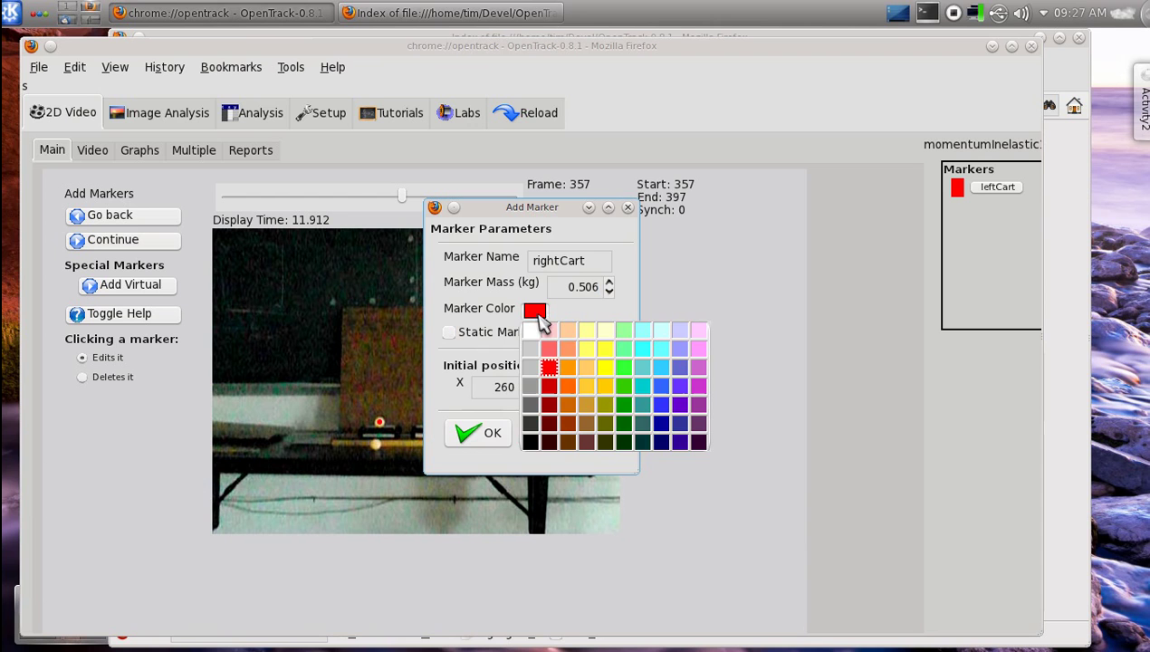
pyautogui.click(661, 387)
pyautogui.click(486, 435)
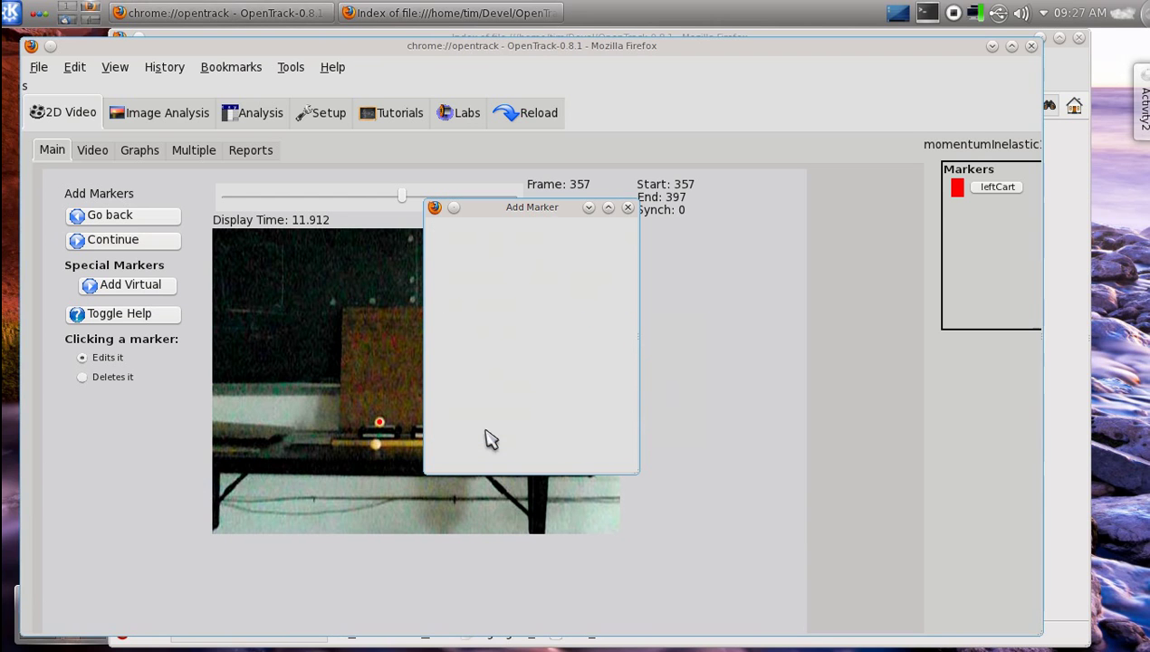
# Place a yellow static leftRef marker on the left track ball
pyautogui.click(379, 452)
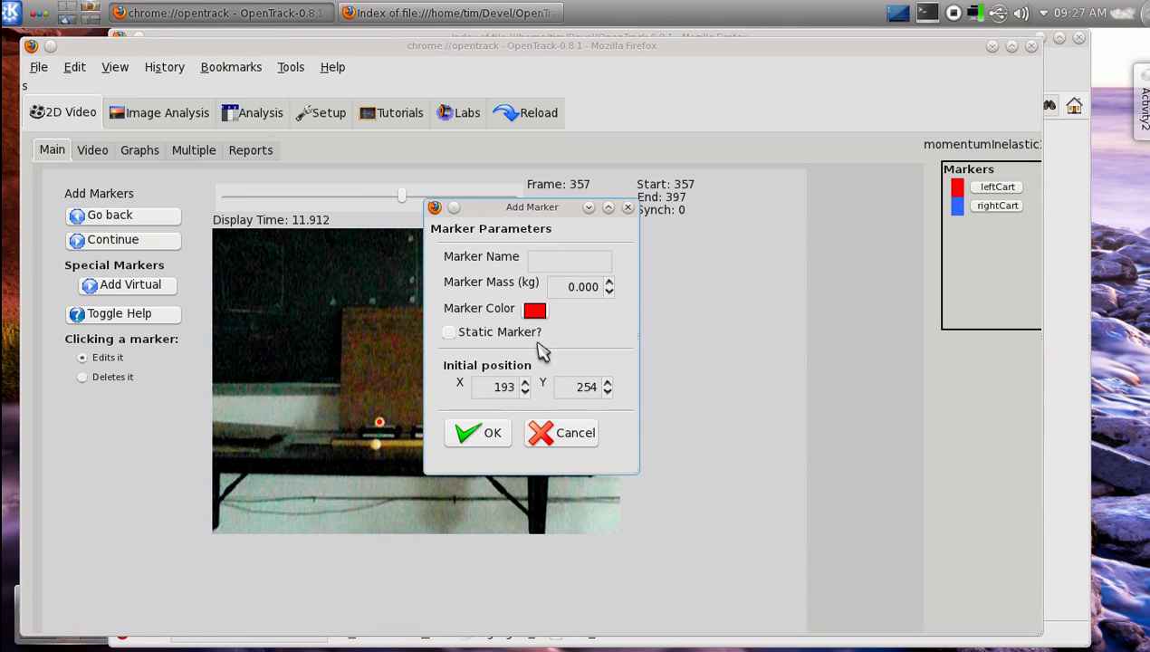
pyautogui.click(581, 258)
pyautogui.write('leftRef')
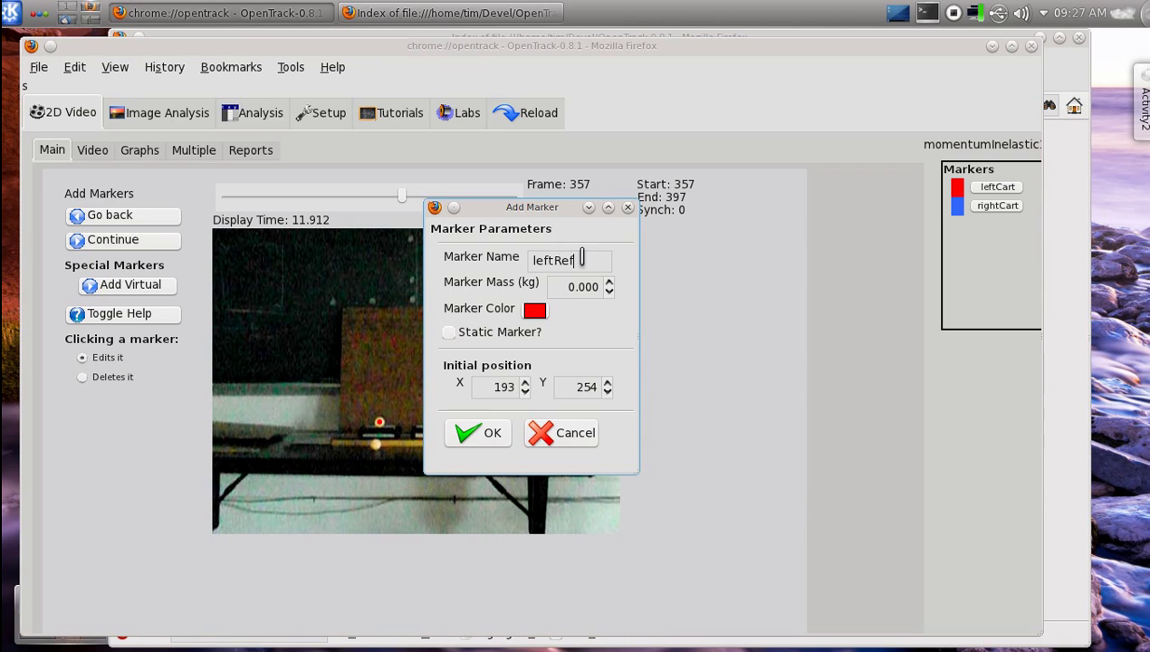
pyautogui.click(544, 313)
pyautogui.click(605, 378)
pyautogui.click(453, 334)
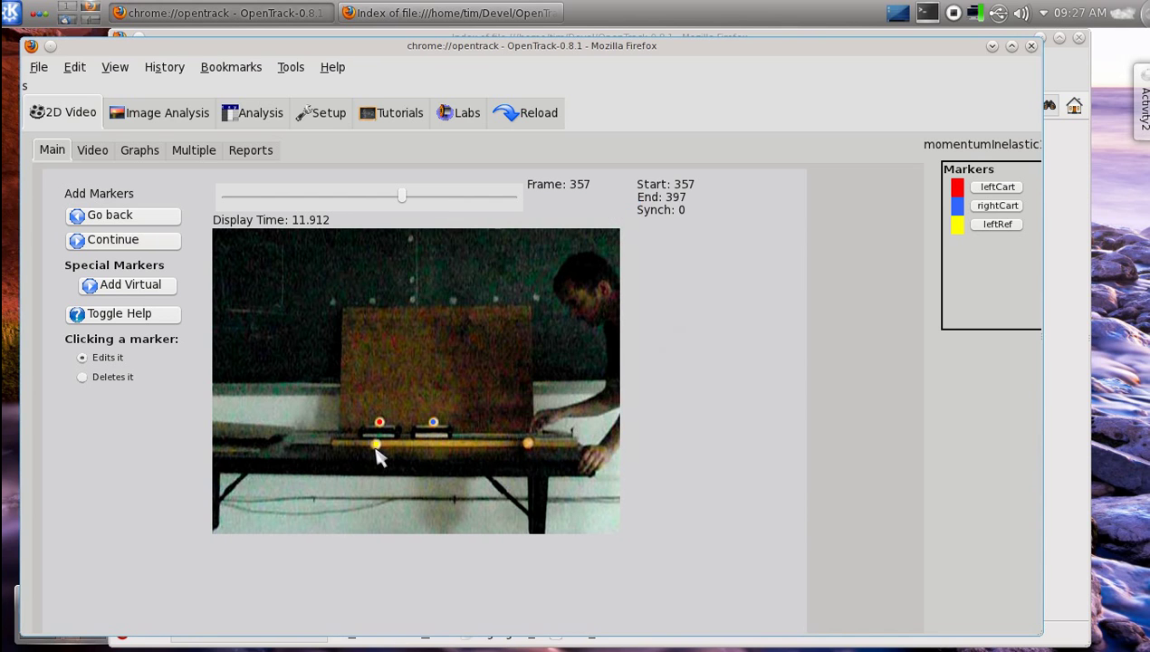
# Place an orange static rightRef marker on the right track ball
pyautogui.click(530, 445)
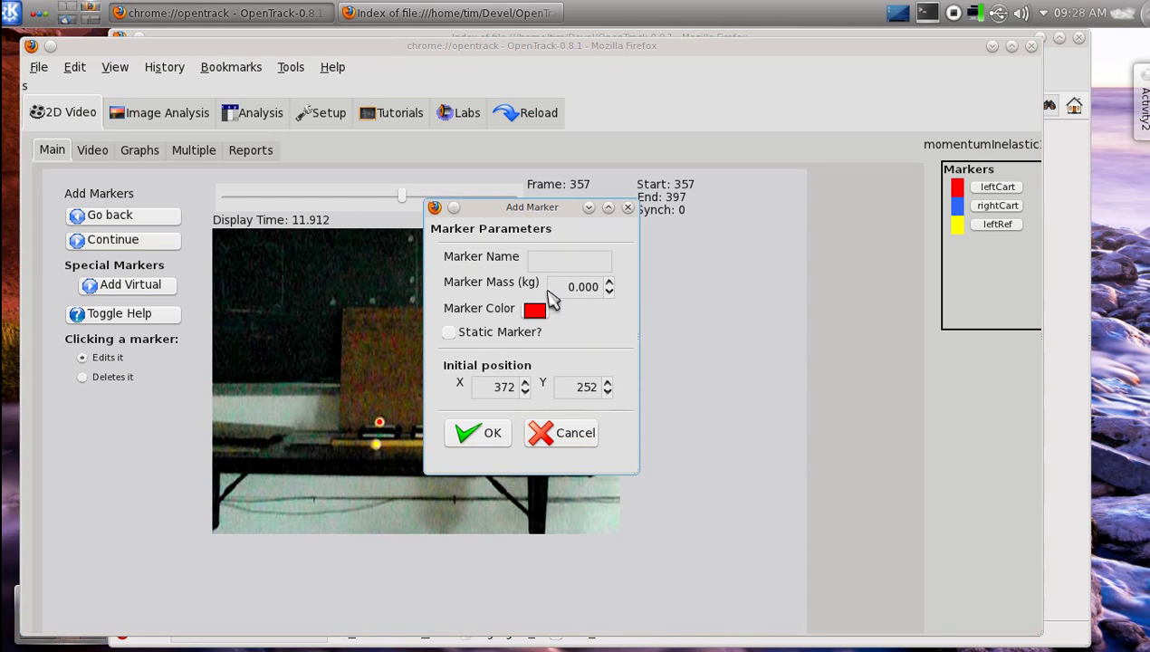
pyautogui.click(567, 260)
pyautogui.write('rightRef')
pyautogui.click(539, 311)
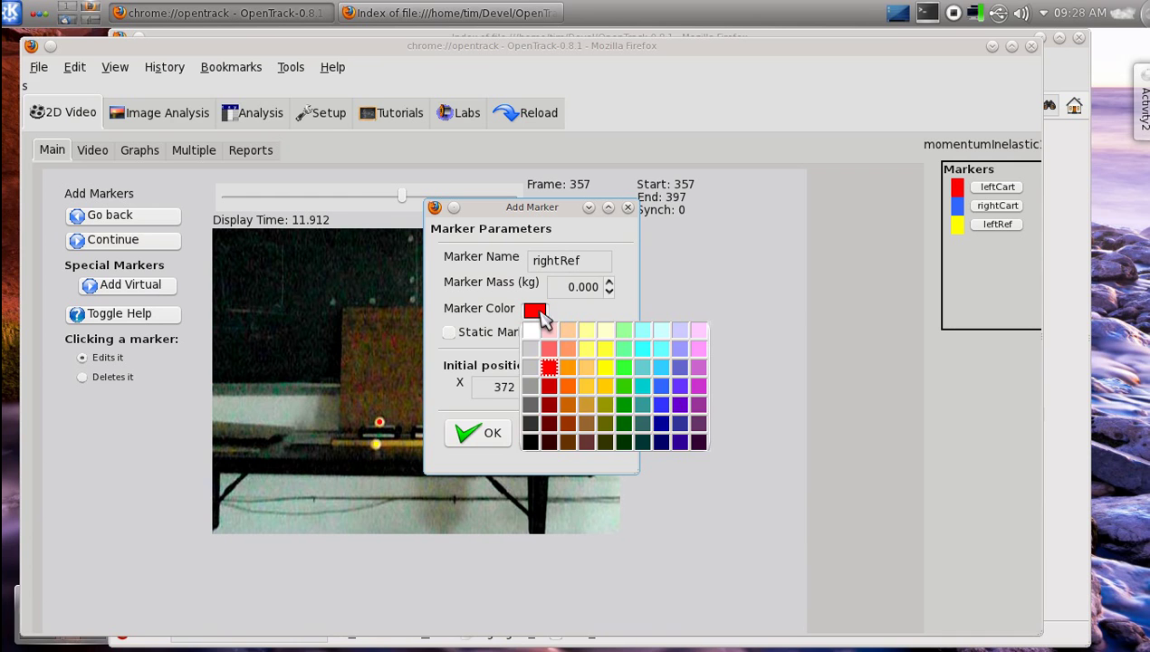
pyautogui.click(569, 387)
pyautogui.click(493, 336)
pyautogui.click(489, 436)
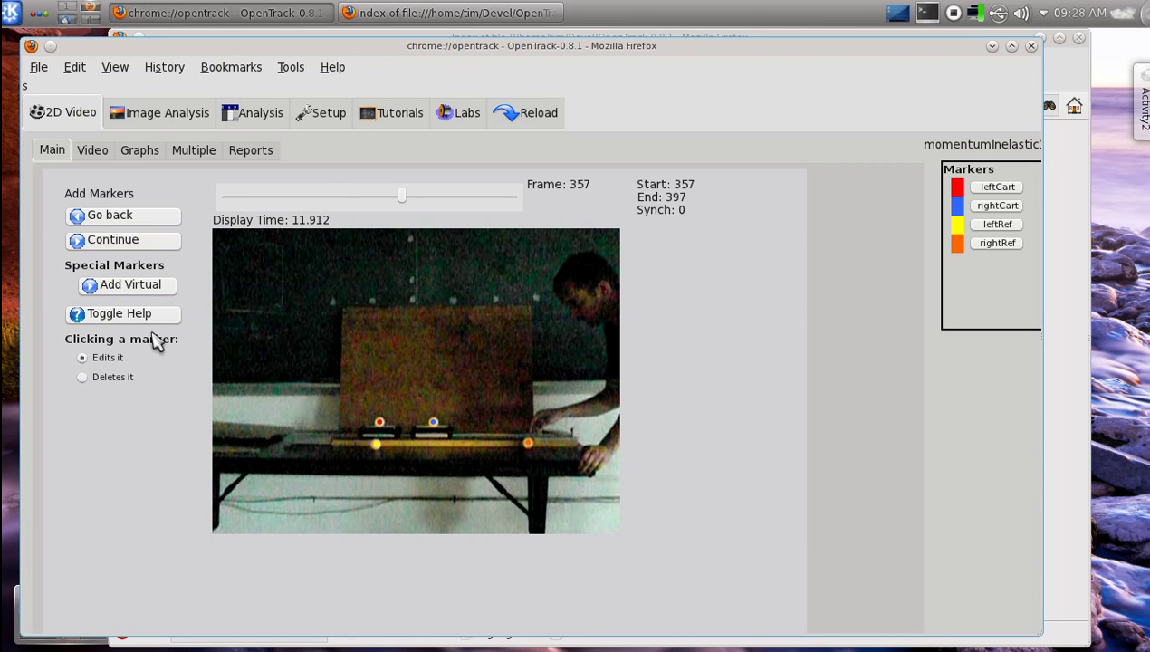
# Add virtual marker COM with leftCart as first and rightCart as second source marker
pyautogui.click(163, 287)
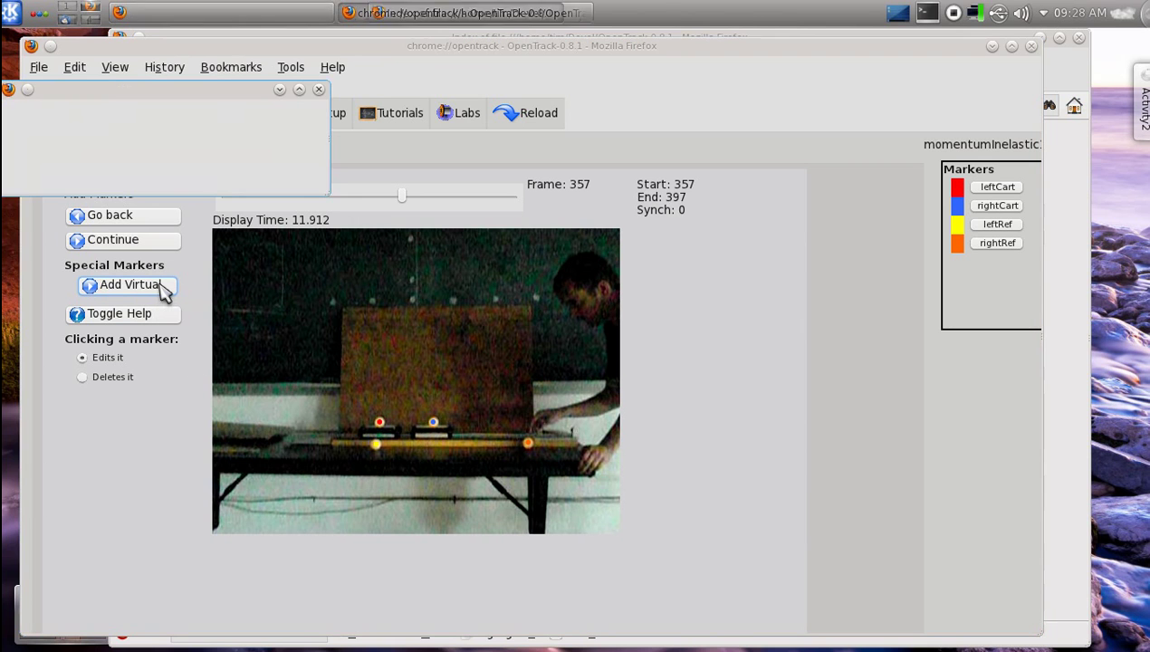
pyautogui.click(261, 173)
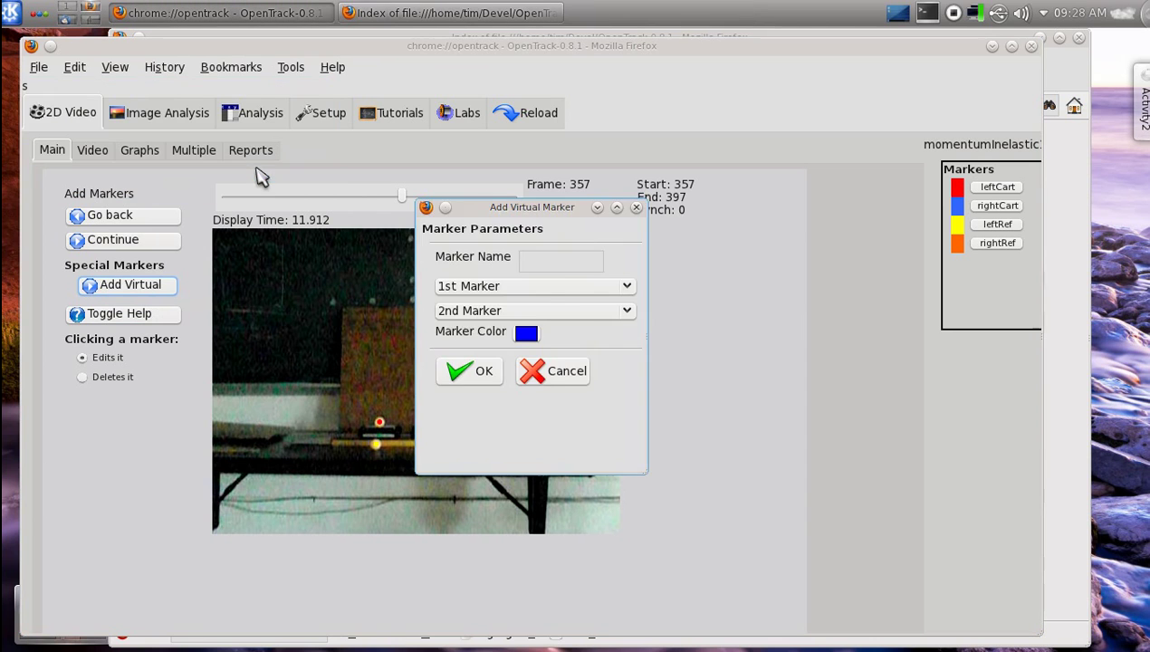
pyautogui.moveTo(474, 206); pyautogui.dragTo(616, 200)
pyautogui.click(690, 256)
pyautogui.write('COM')
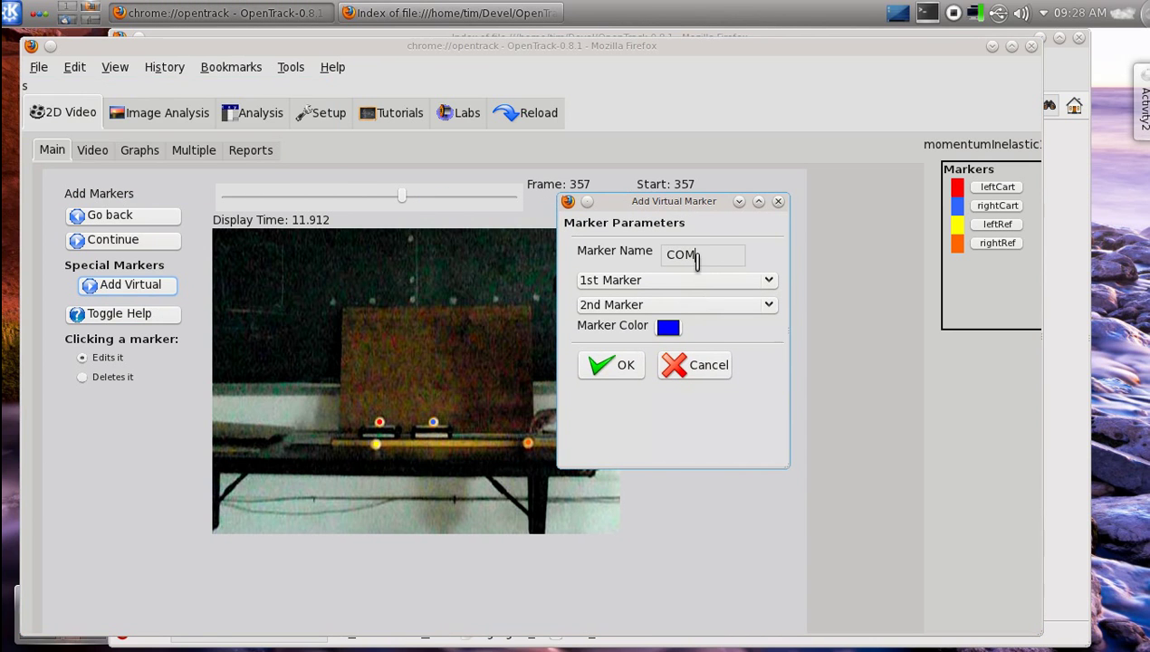
pyautogui.click(699, 280)
pyautogui.click(673, 304)
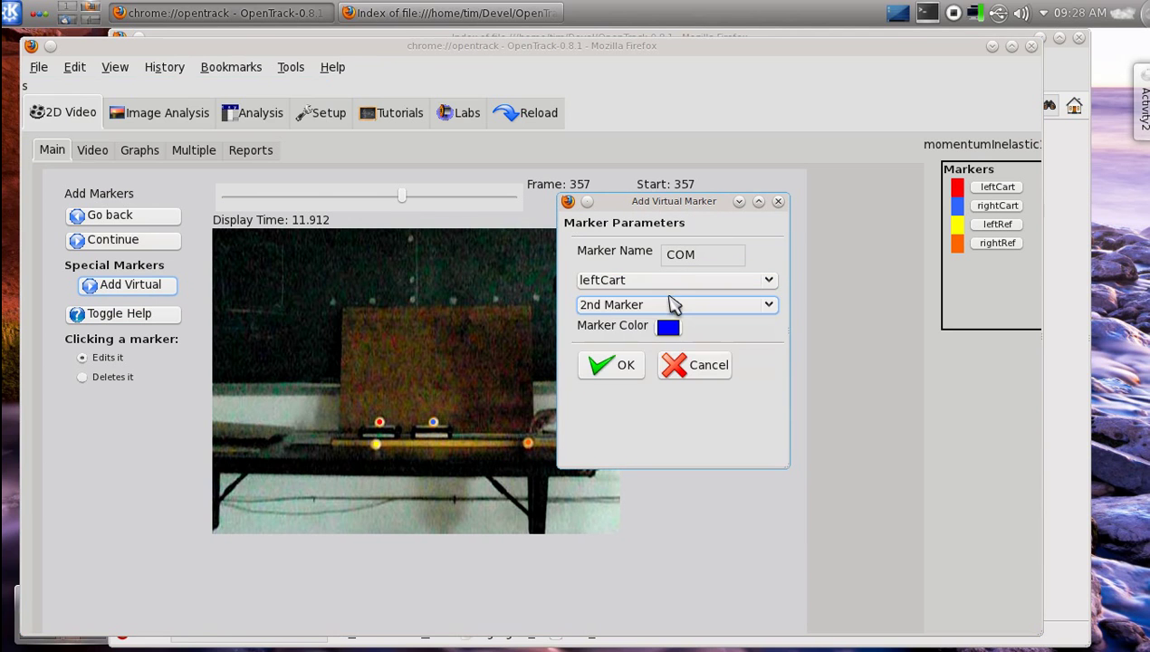
pyautogui.click(674, 307)
pyautogui.click(657, 351)
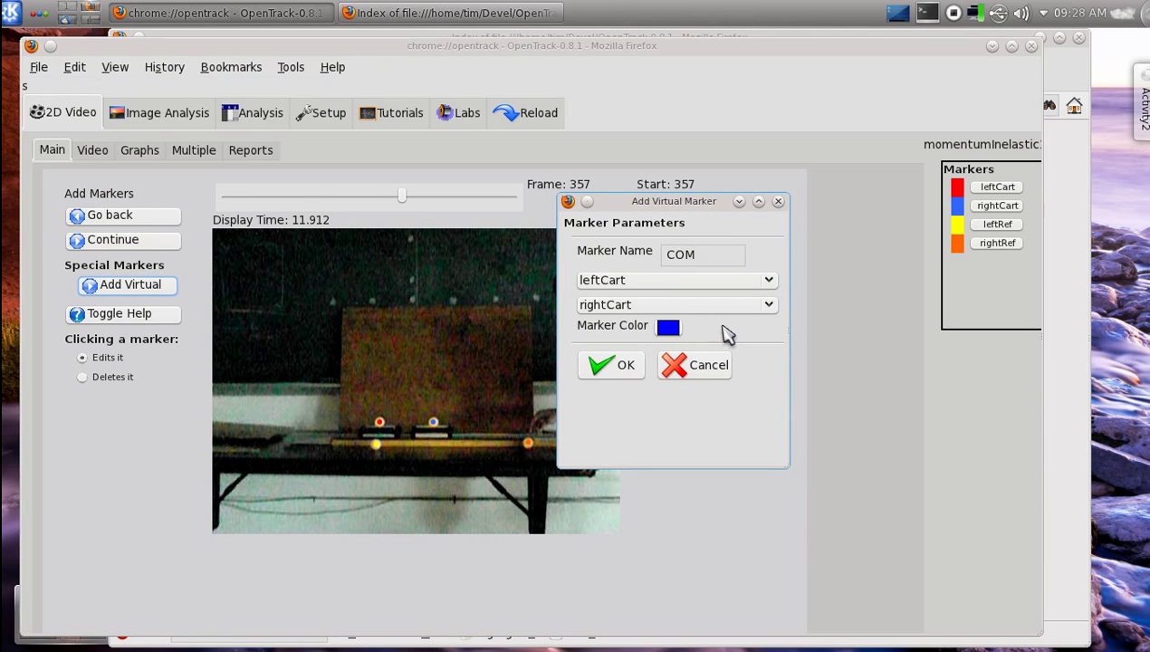
pyautogui.click(612, 366)
pyautogui.click(619, 369)
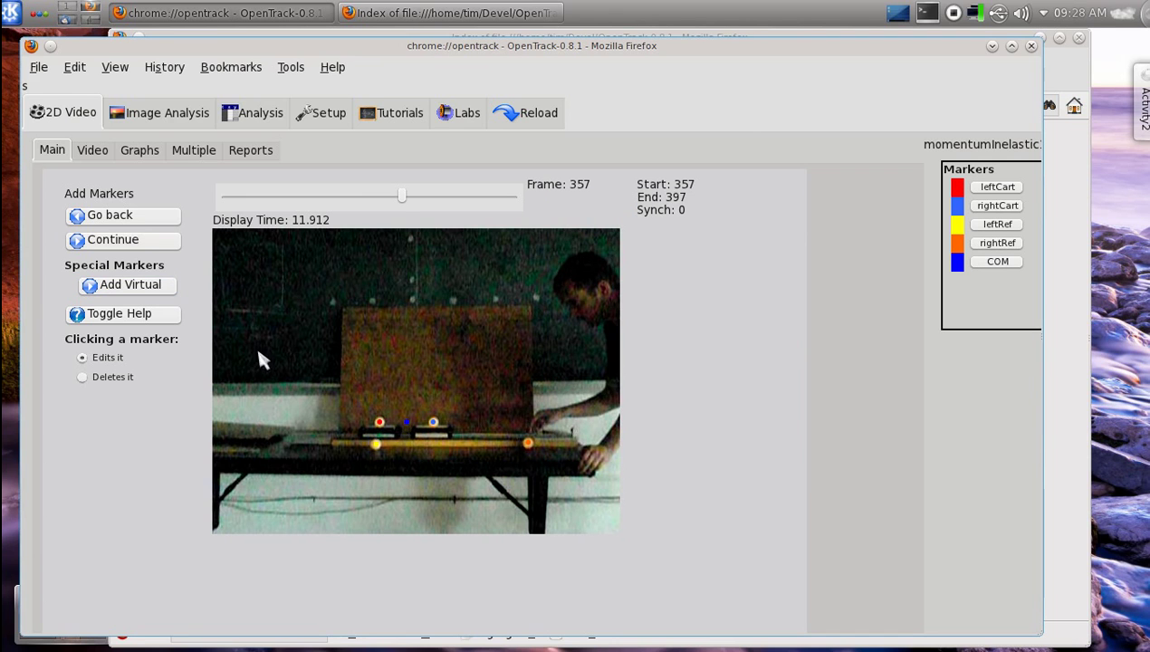
# Save the project as exampleManual and widen the program window so labels show fully
pyautogui.click(158, 248)
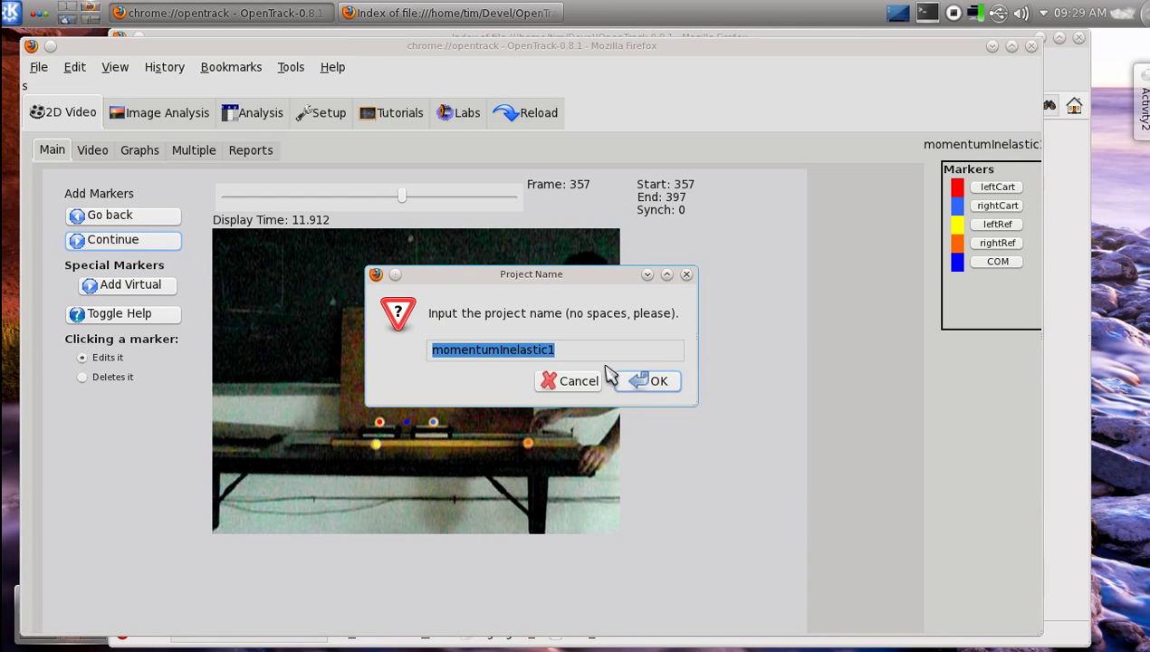
pyautogui.write('exampl')
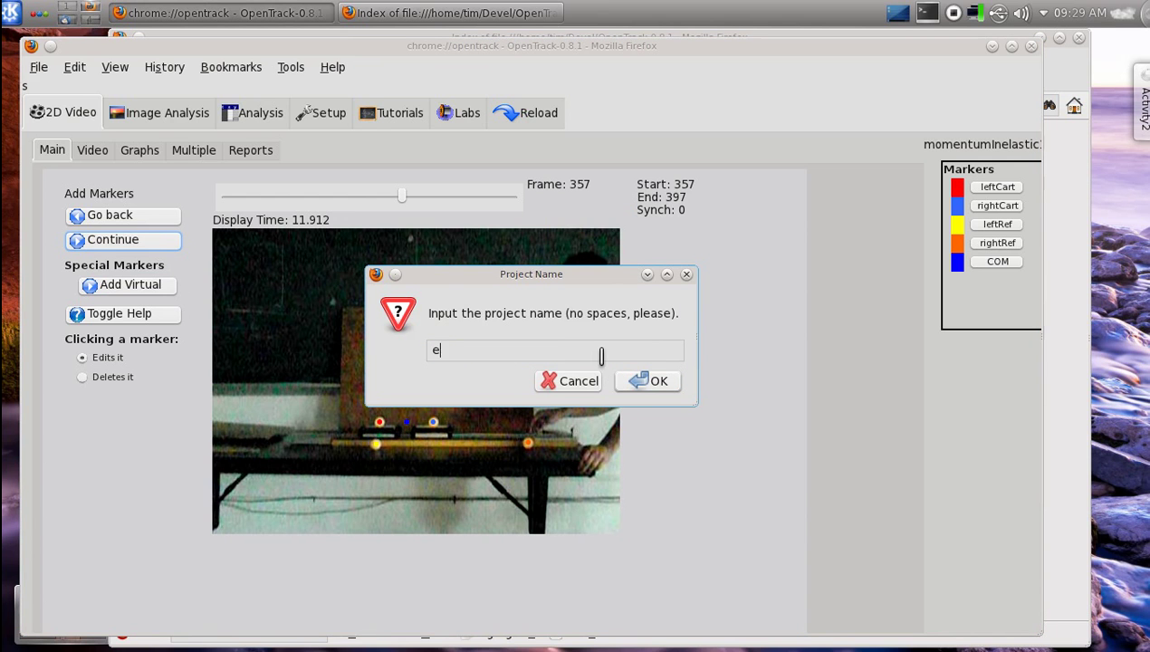
pyautogui.write('eManual')
pyautogui.press('Return')
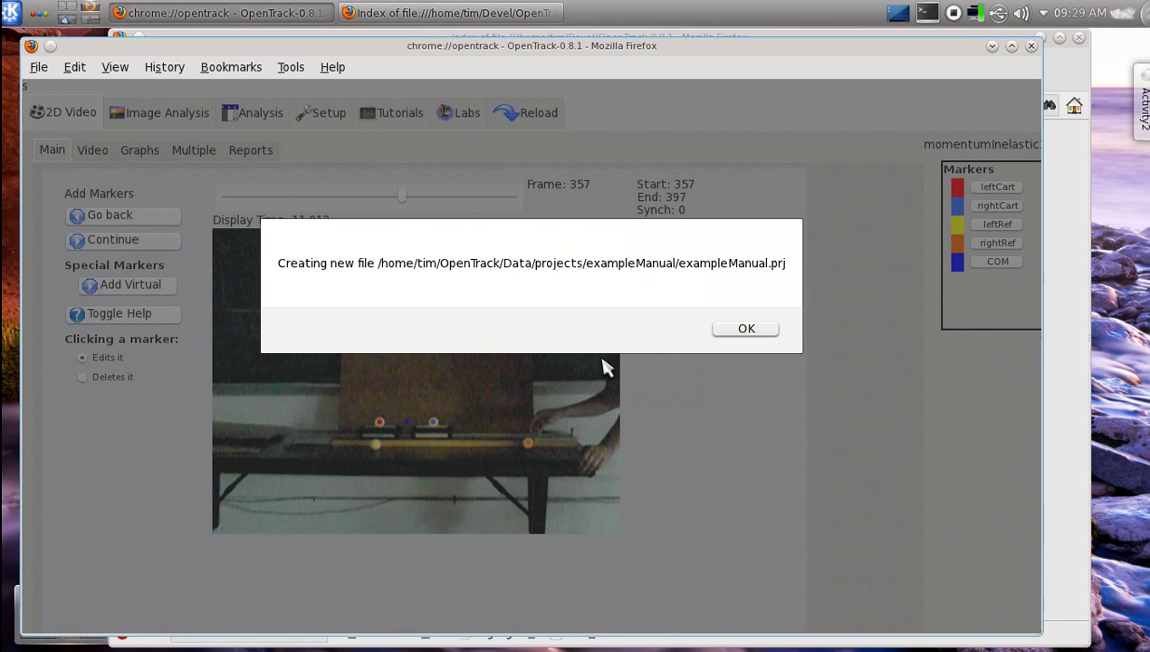
pyautogui.click(745, 330)
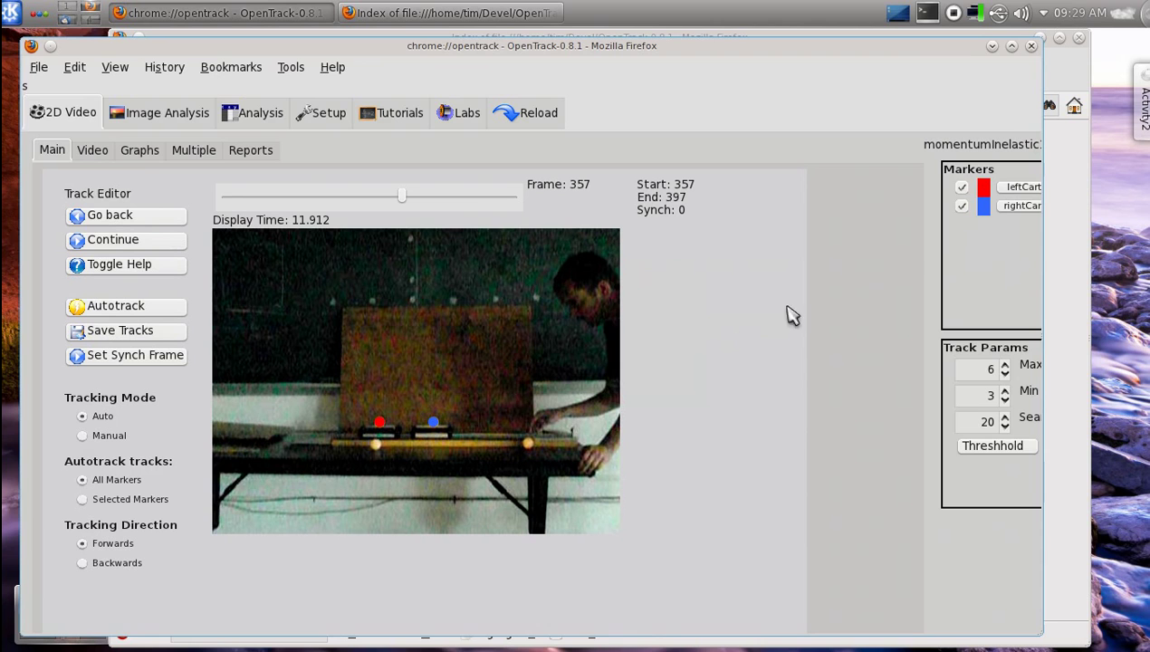
pyautogui.moveTo(1043, 240); pyautogui.dragTo(1069, 242)
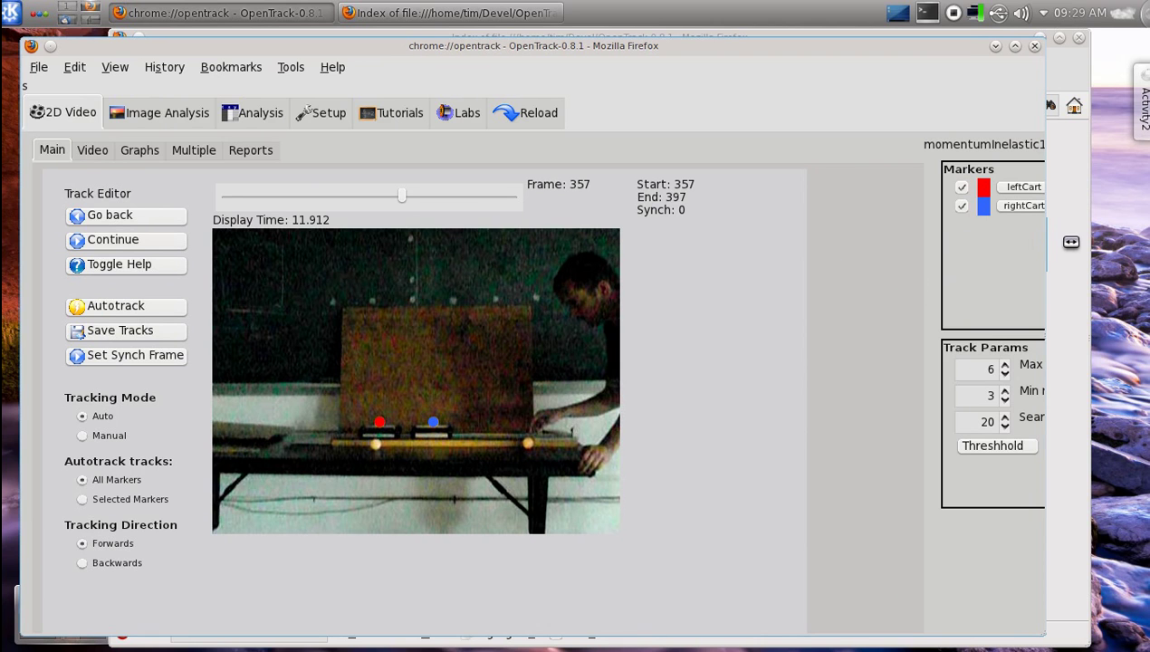
pyautogui.moveTo(1071, 242); pyautogui.dragTo(1068, 244)
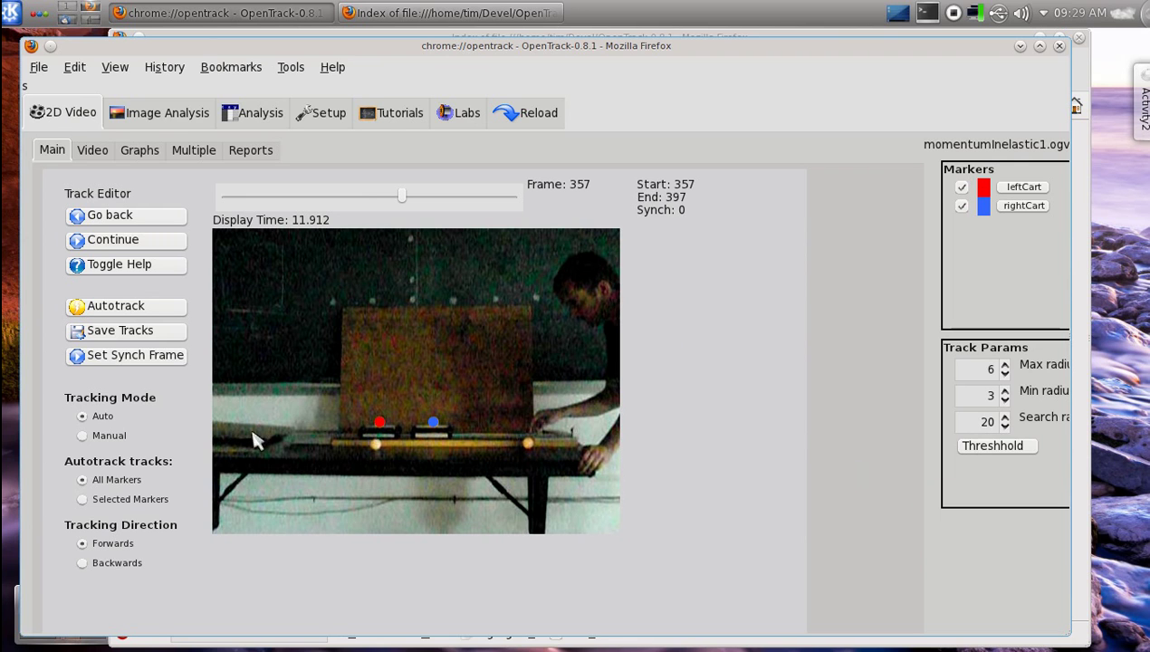
# Switch to Manual tracking for leftCart only and advance to frame 358
pyautogui.click(83, 436)
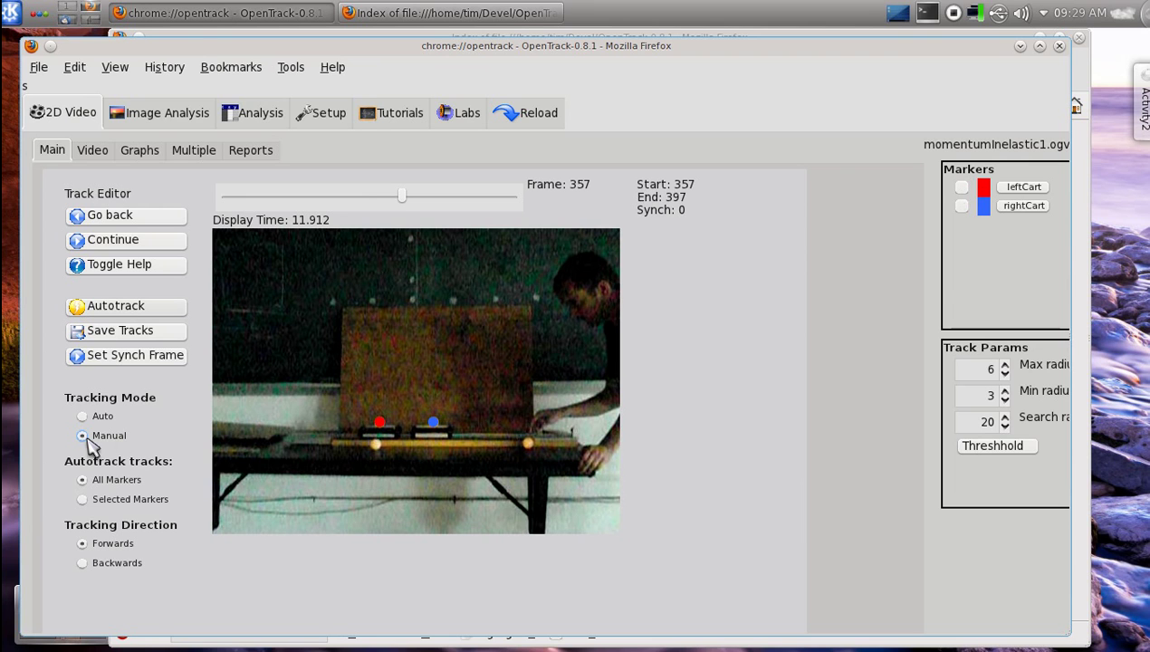
pyautogui.click(961, 187)
pyautogui.press('Right')
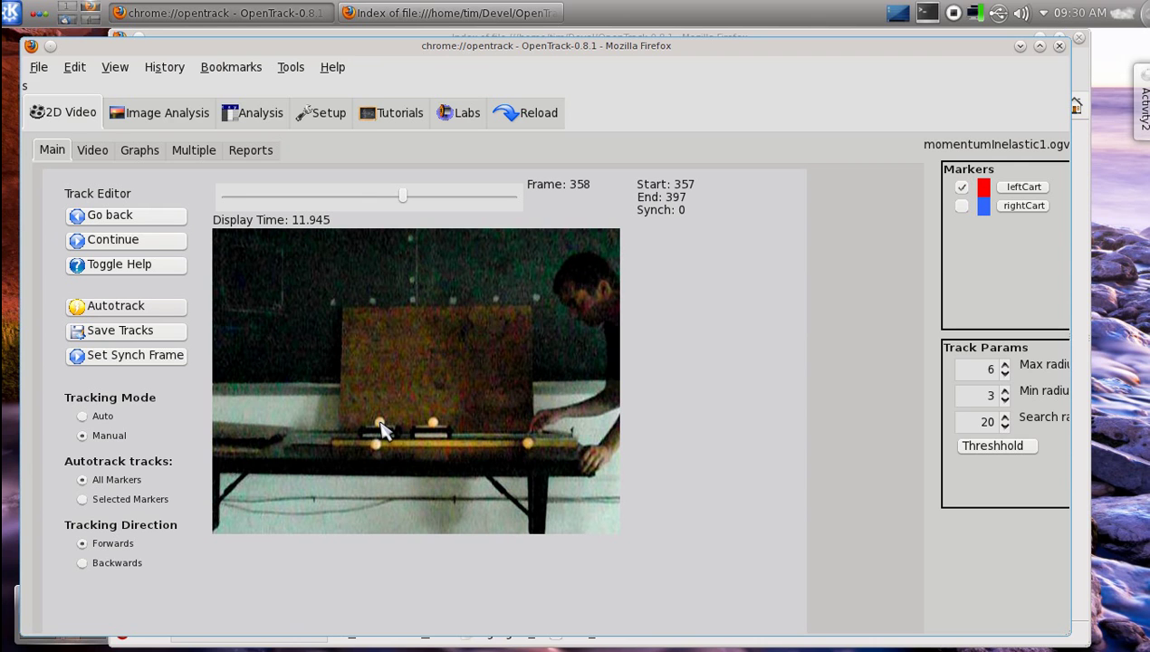
# Mark the left cart's ball frame by frame from 358 to 383, then step back one frame
pyautogui.click(380, 423)
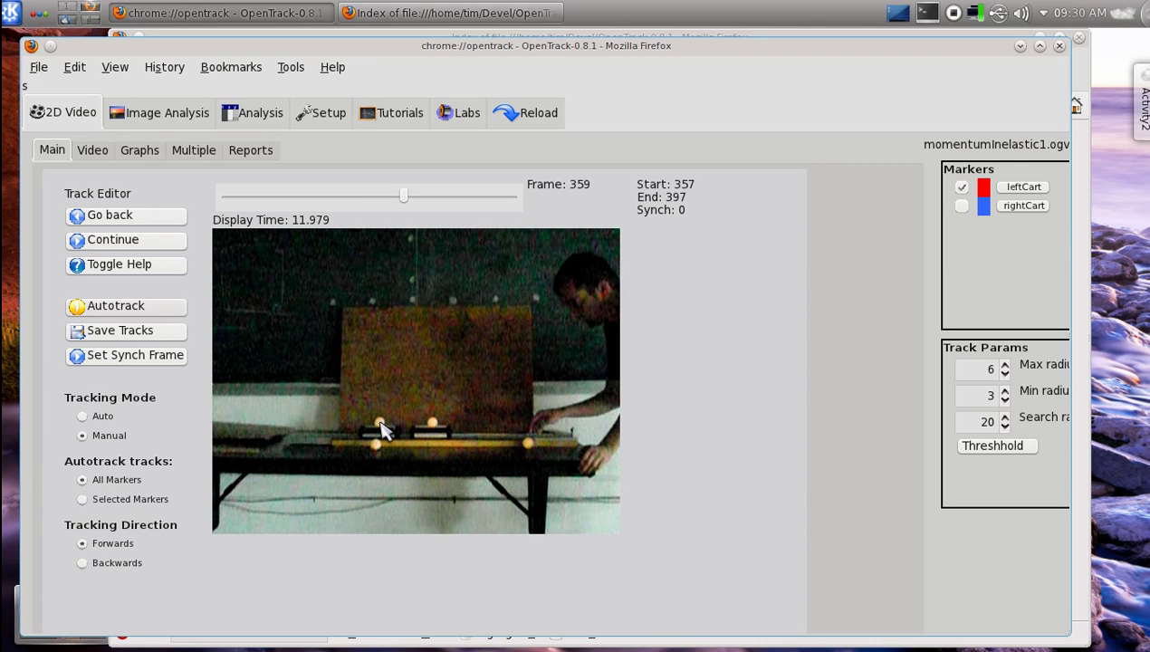
pyautogui.click(380, 423)
pyautogui.click(380, 424)
pyautogui.click(380, 424)
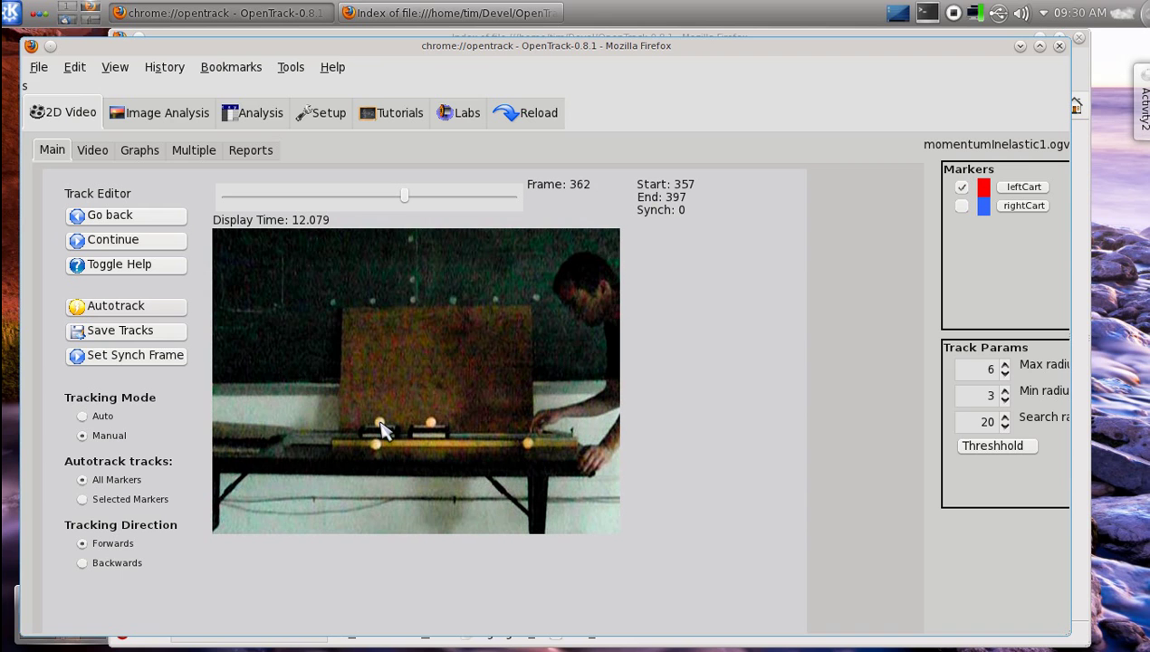
pyautogui.click(380, 424)
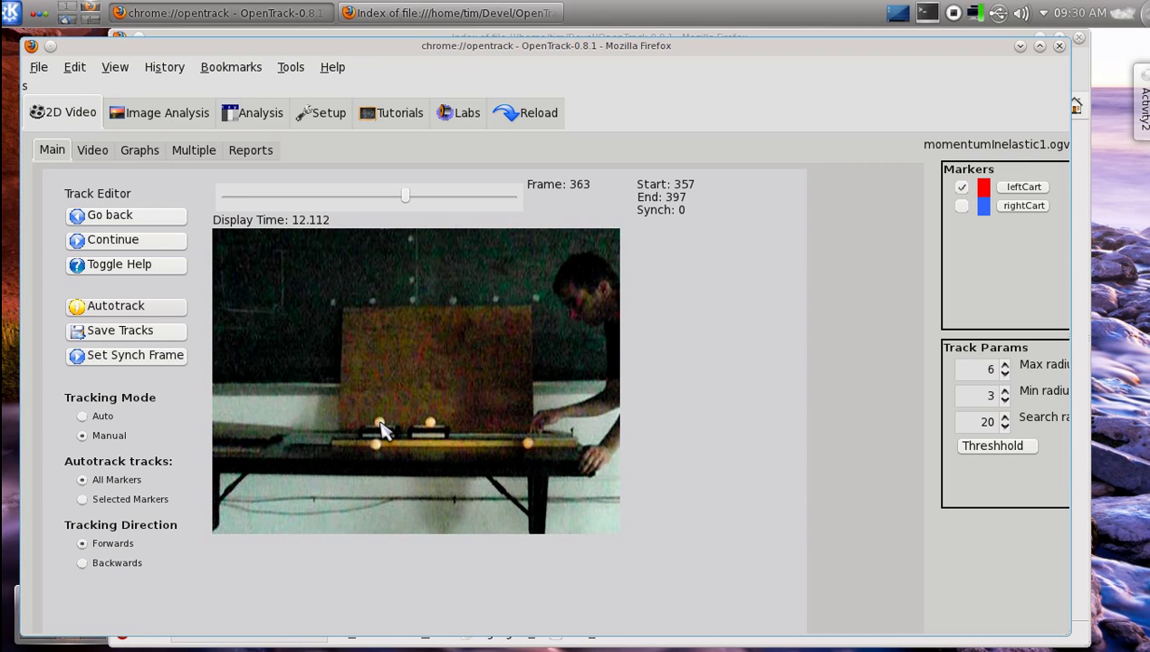
pyautogui.click(380, 424)
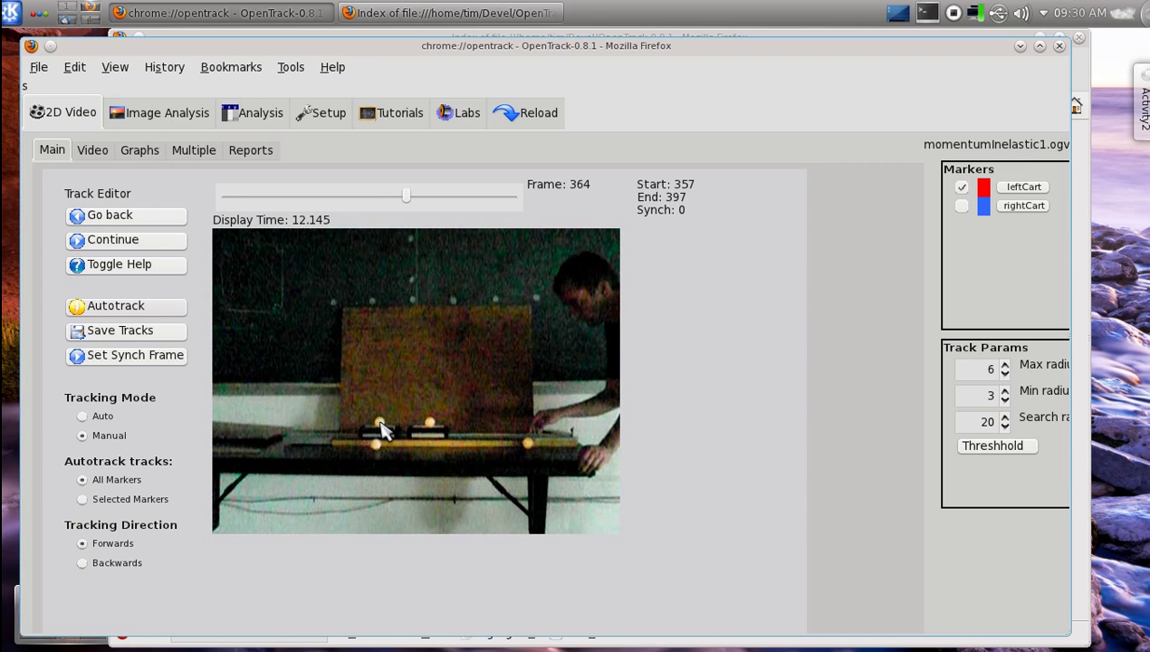
pyautogui.click(380, 424)
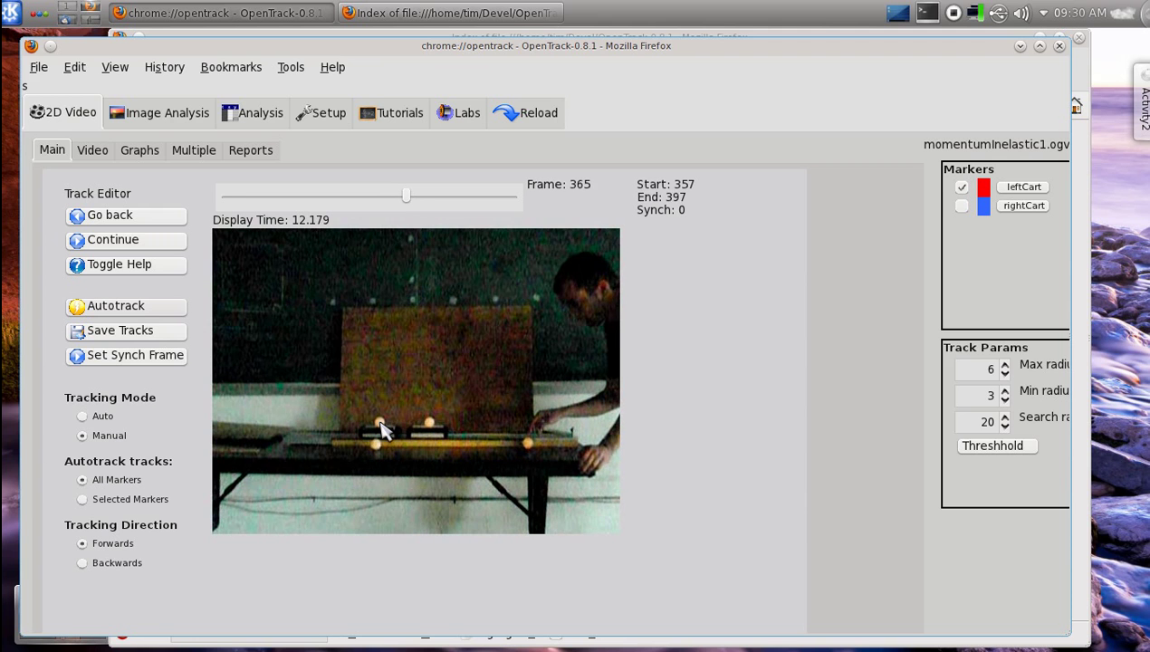
pyautogui.click(381, 426)
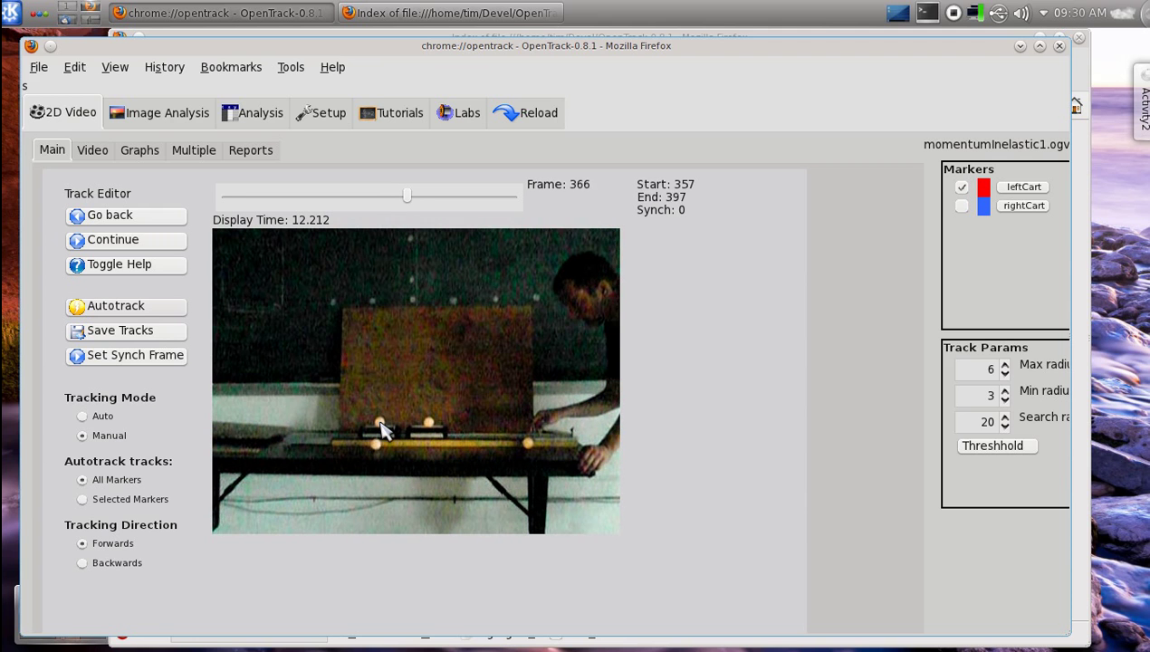
pyautogui.click(380, 425)
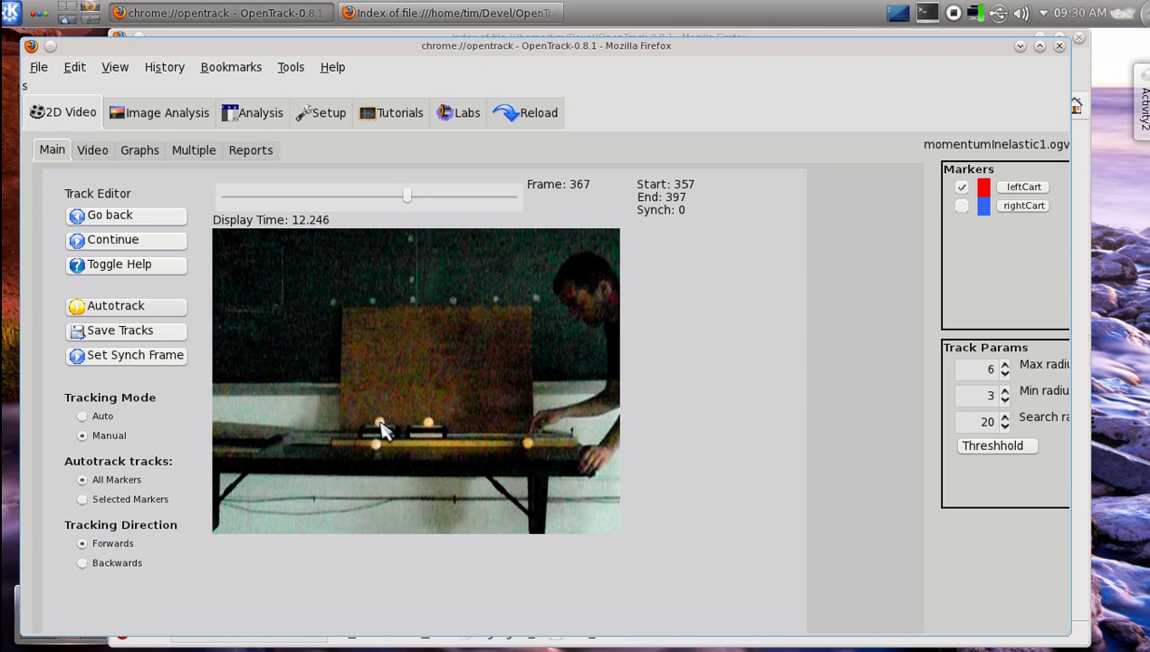
pyautogui.click(382, 426)
pyautogui.click(381, 427)
pyautogui.click(381, 424)
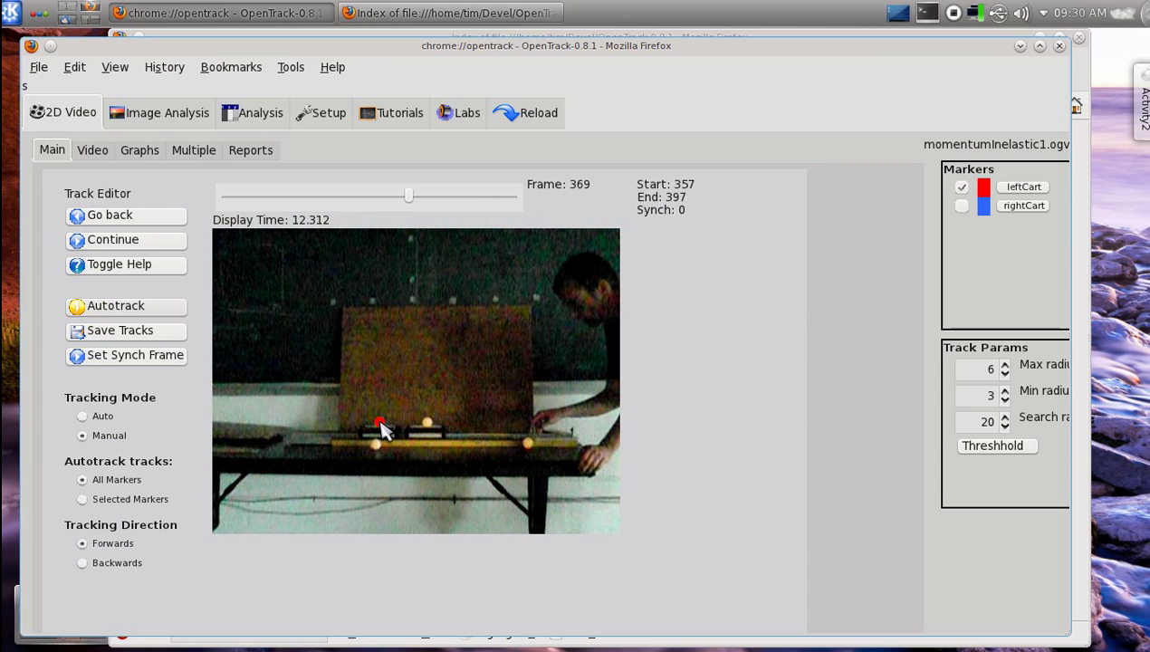
pyautogui.click(381, 425)
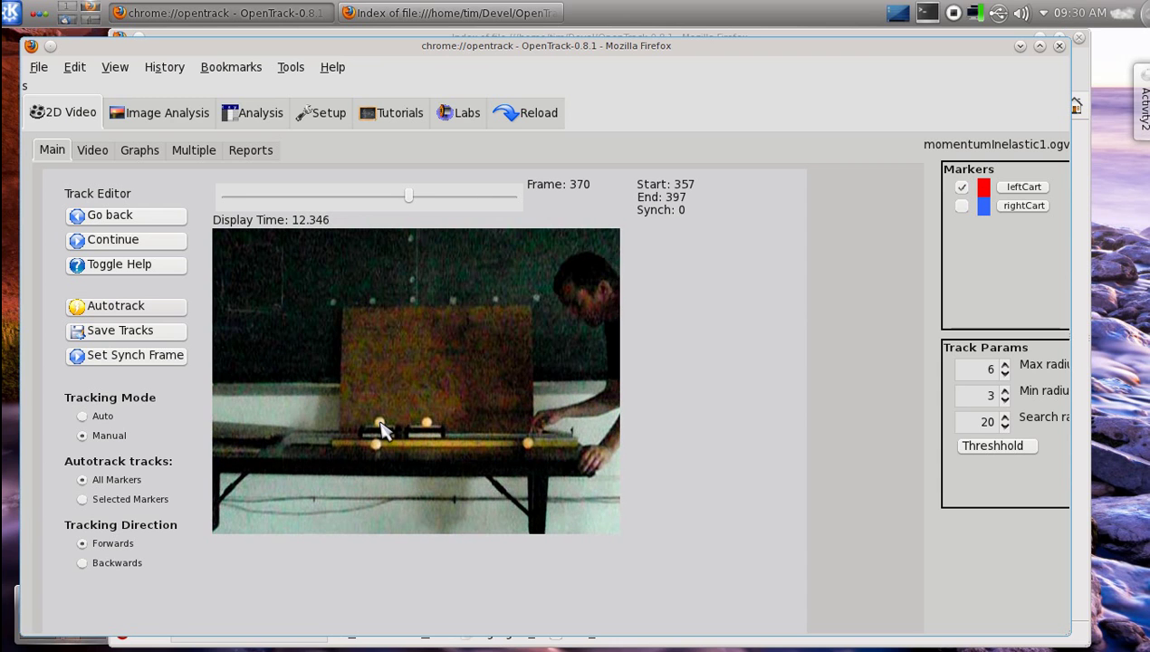
pyautogui.click(381, 426)
pyautogui.click(381, 425)
pyautogui.click(382, 425)
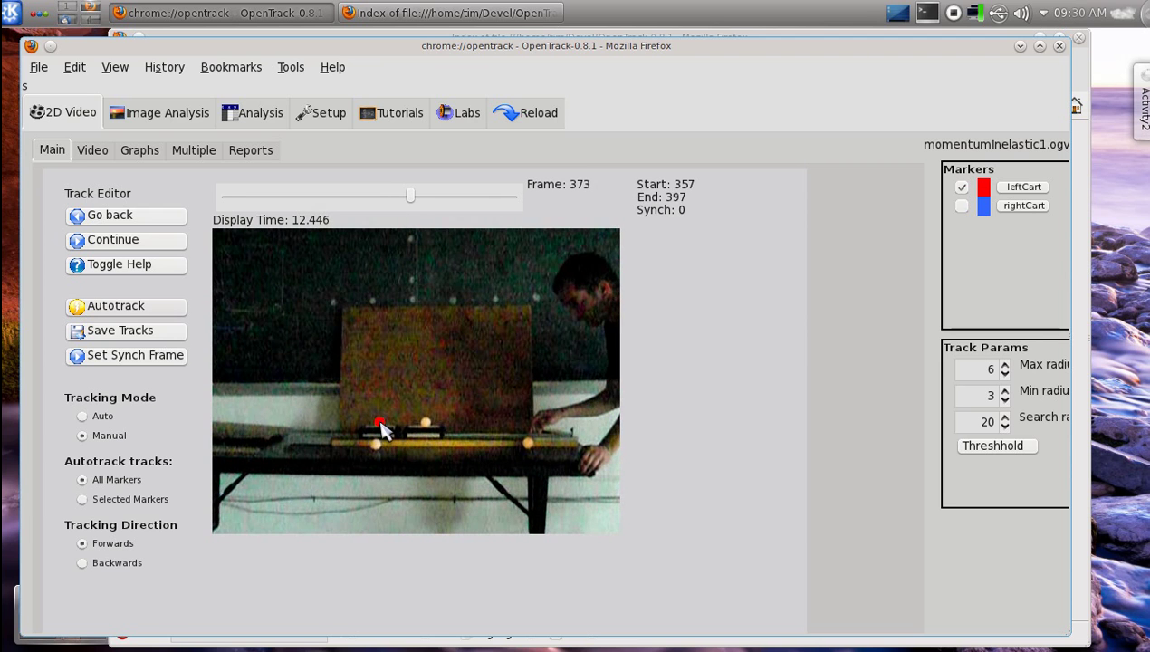
pyautogui.click(382, 425)
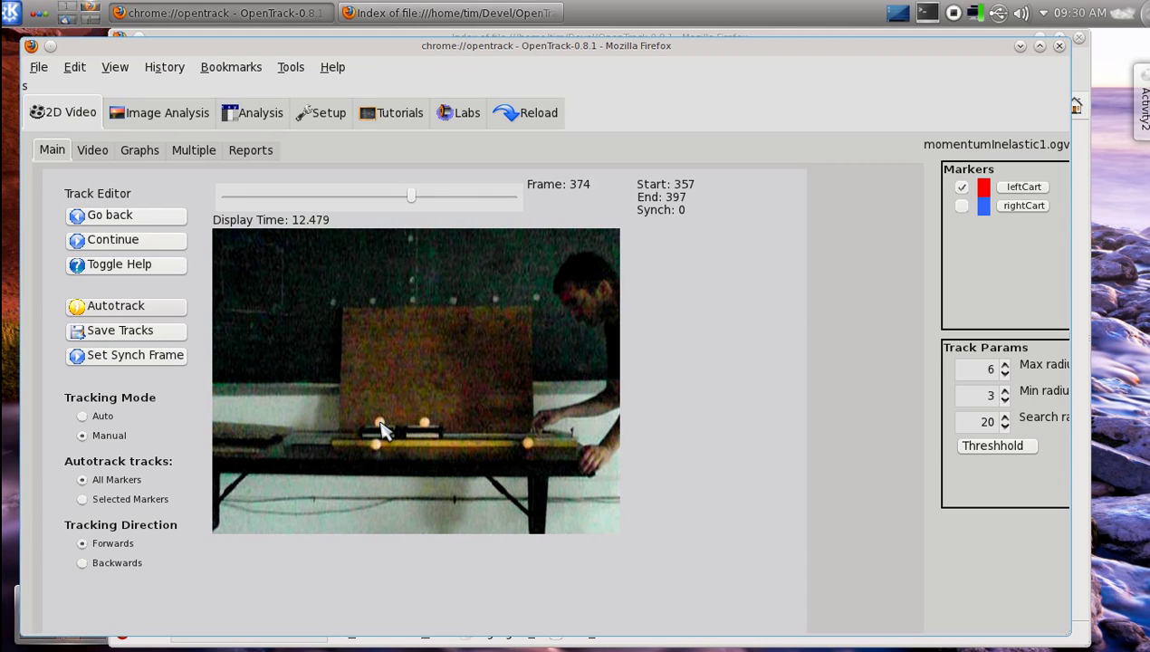
pyautogui.click(381, 426)
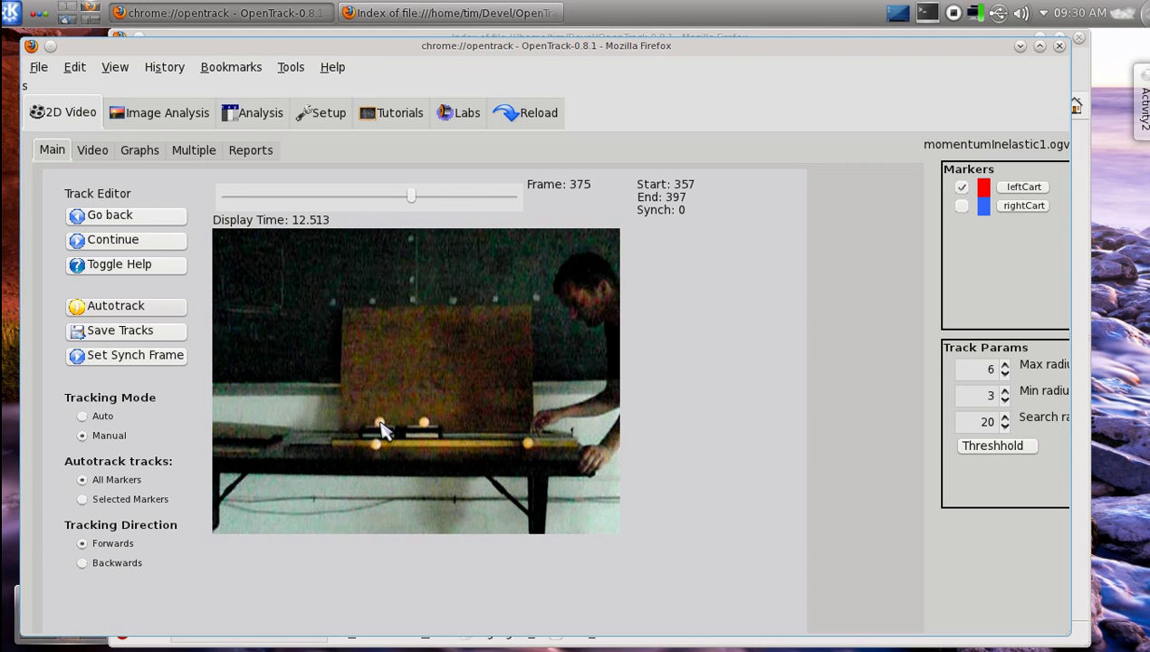
pyautogui.click(381, 425)
pyautogui.click(381, 425)
pyautogui.click(381, 426)
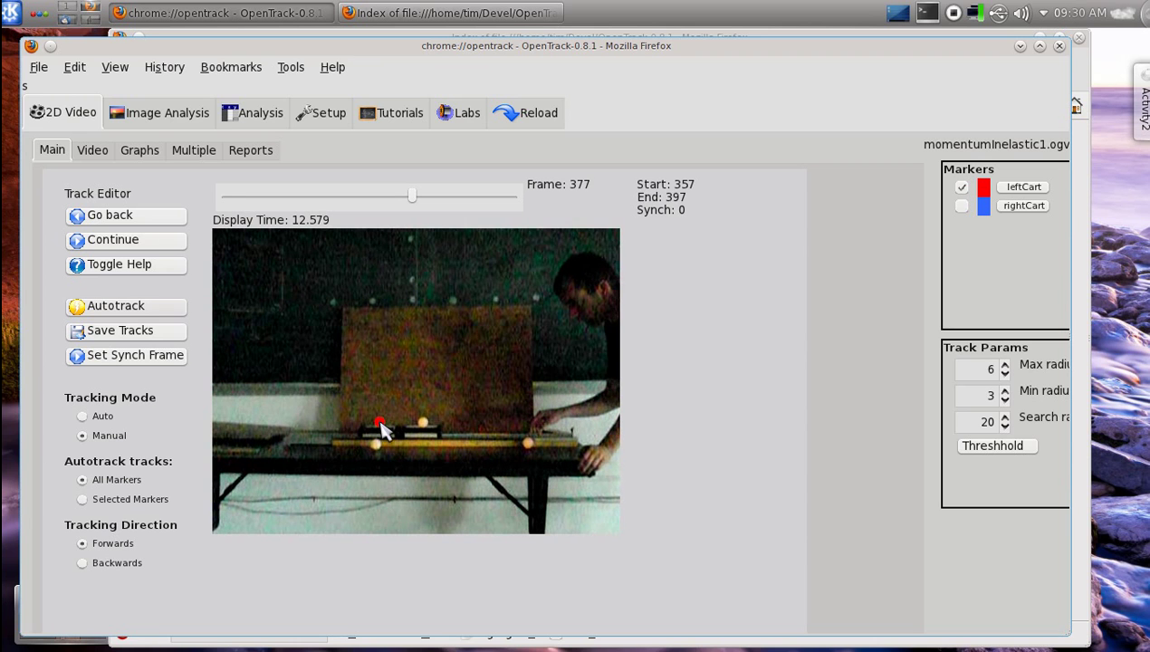
pyautogui.click(381, 425)
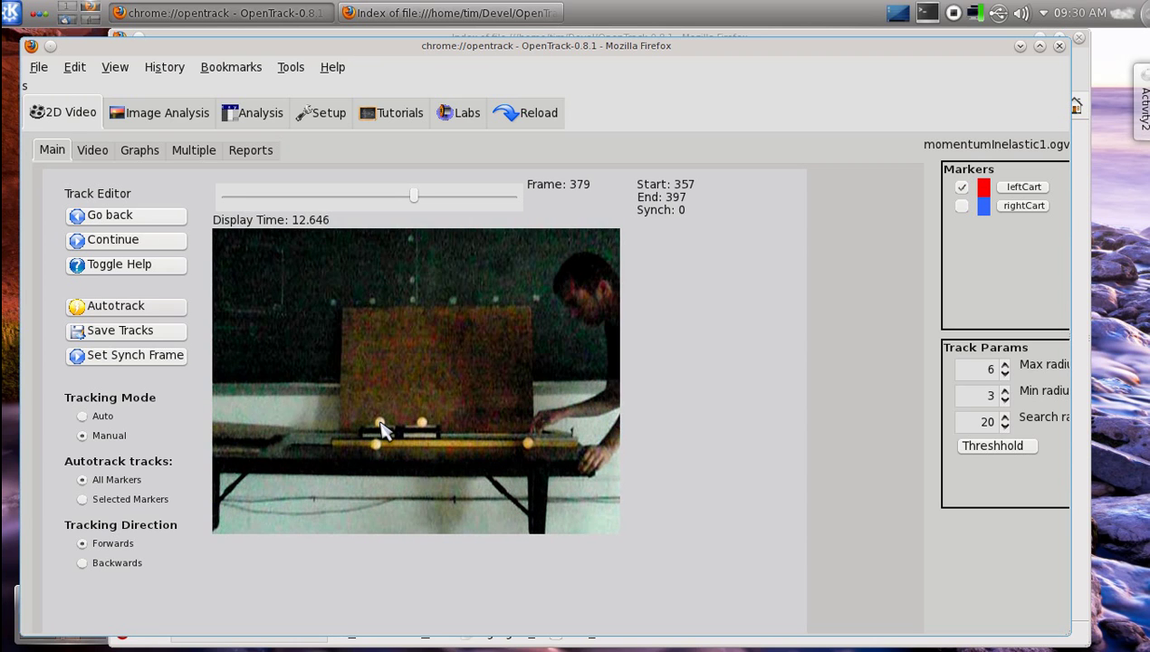
pyautogui.click(381, 426)
pyautogui.click(381, 425)
pyautogui.click(381, 426)
pyautogui.click(381, 425)
pyautogui.press('Left')
# Mark the left cart from frame 382 through end frame 397, then return to start frame 357
pyautogui.click(381, 425)
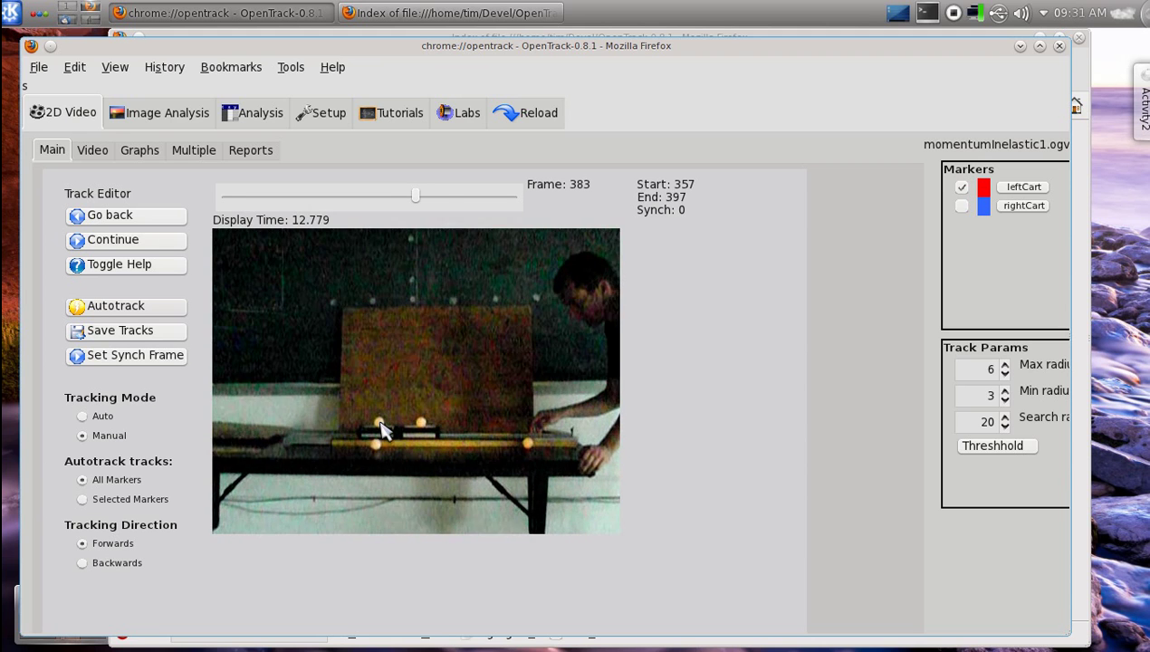
pyautogui.click(381, 425)
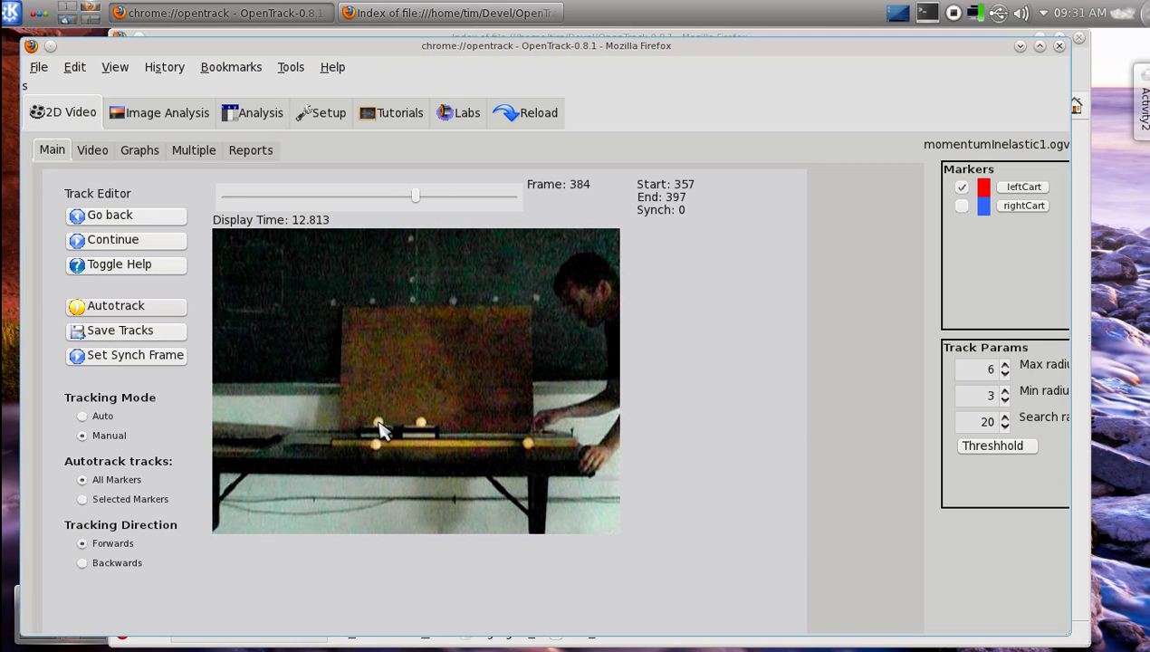
pyautogui.click(381, 425)
pyautogui.click(381, 426)
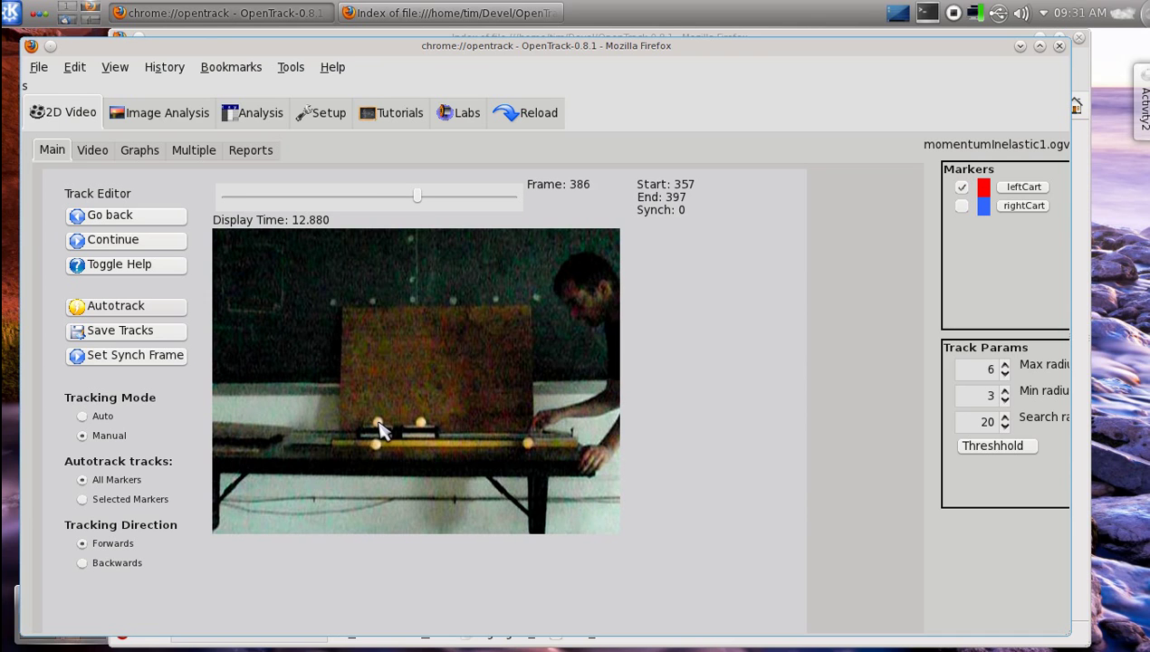
pyautogui.click(379, 427)
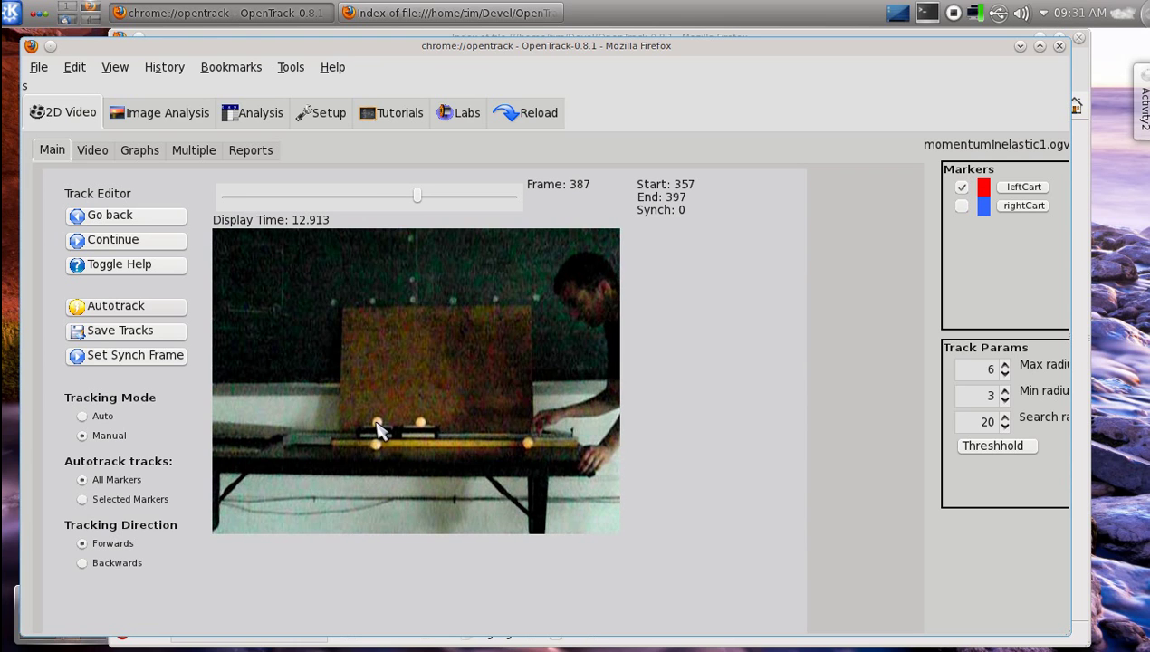
pyautogui.click(379, 428)
pyautogui.click(379, 428)
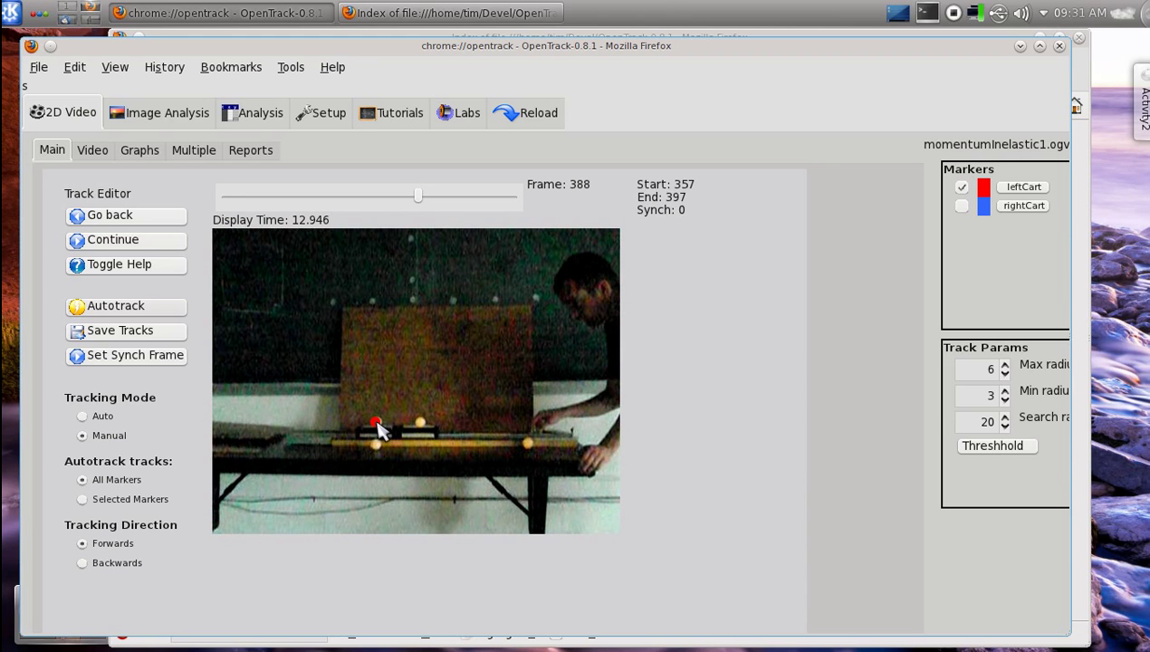
pyautogui.click(379, 429)
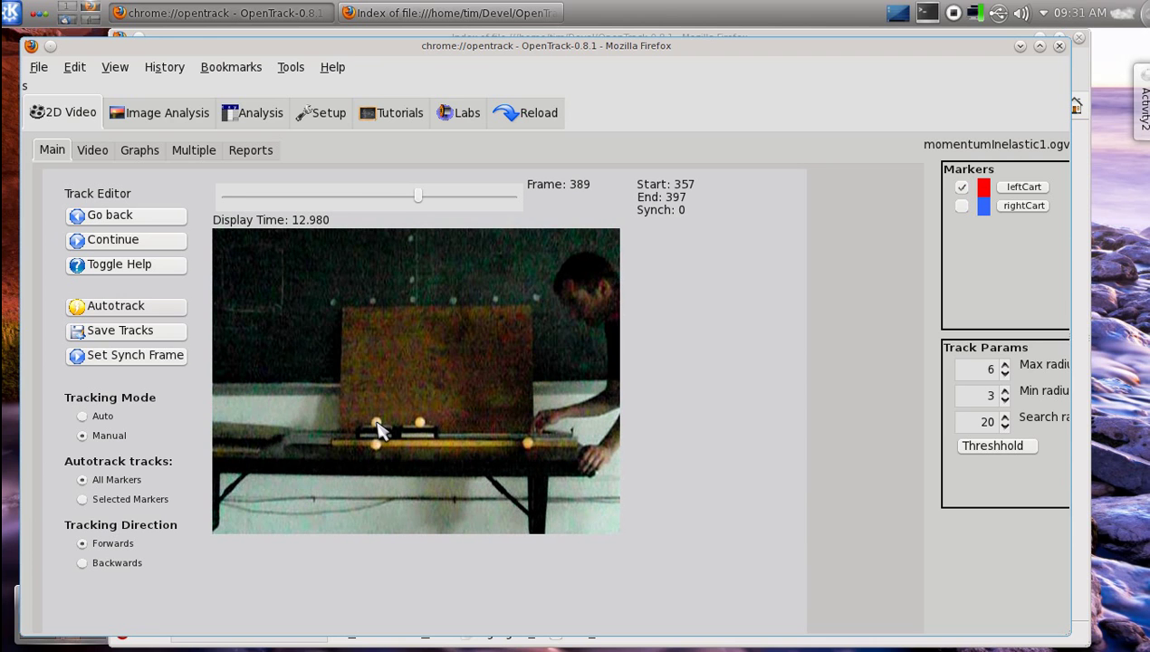
pyautogui.click(380, 428)
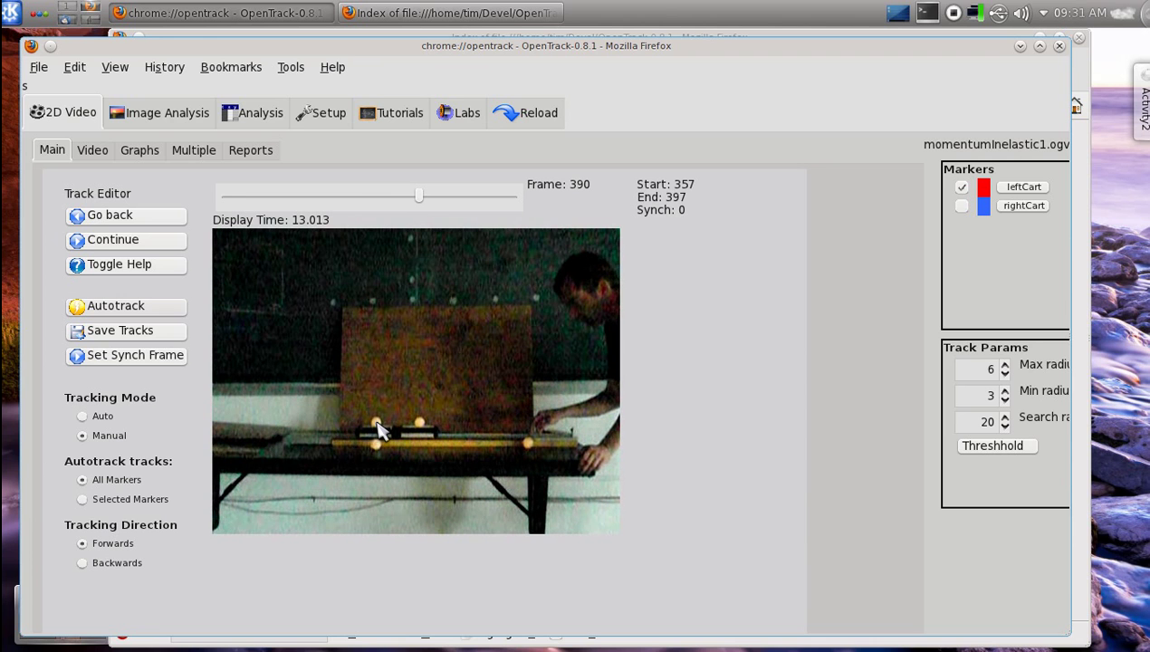
pyautogui.click(379, 429)
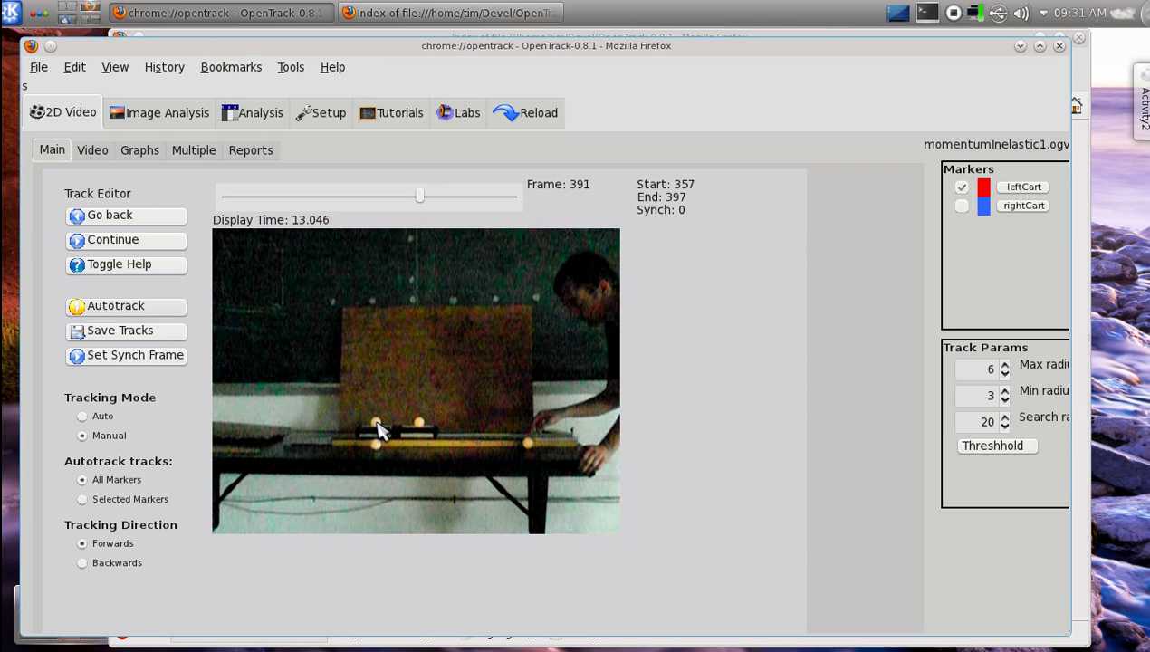
pyautogui.click(380, 428)
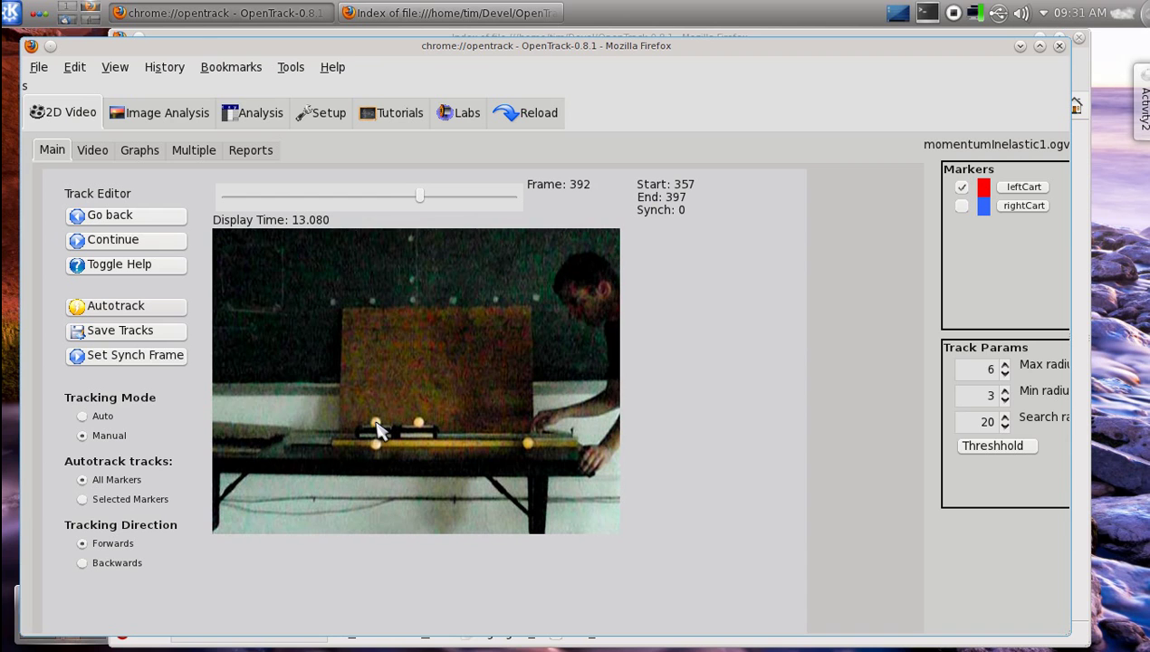
pyautogui.click(379, 428)
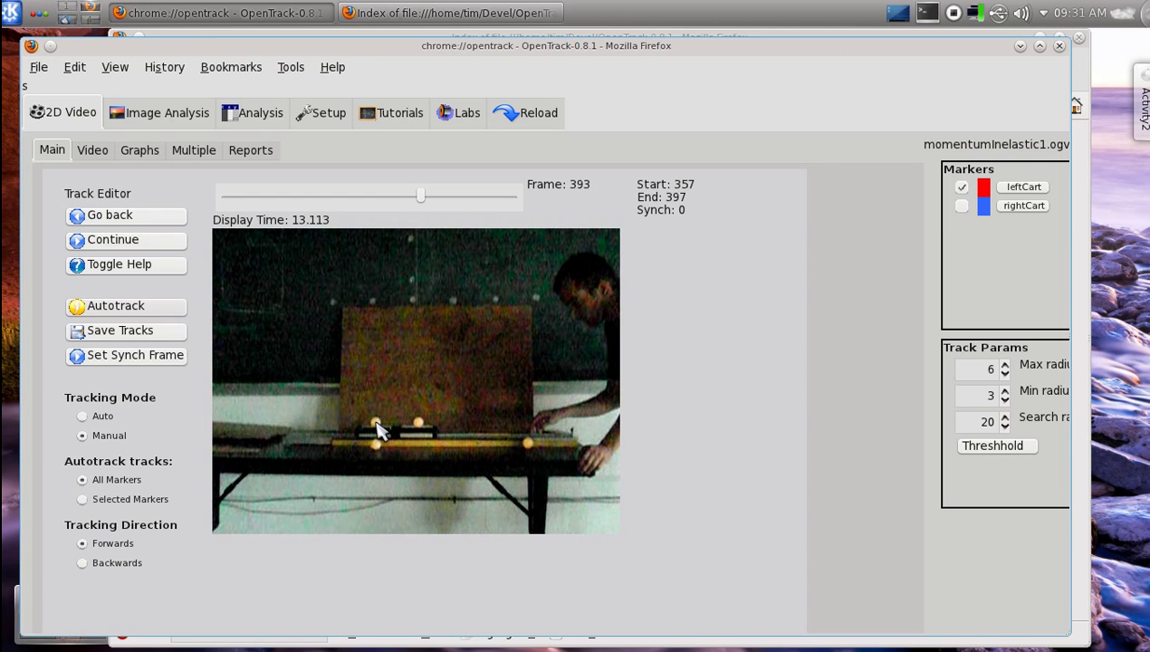
pyautogui.click(379, 428)
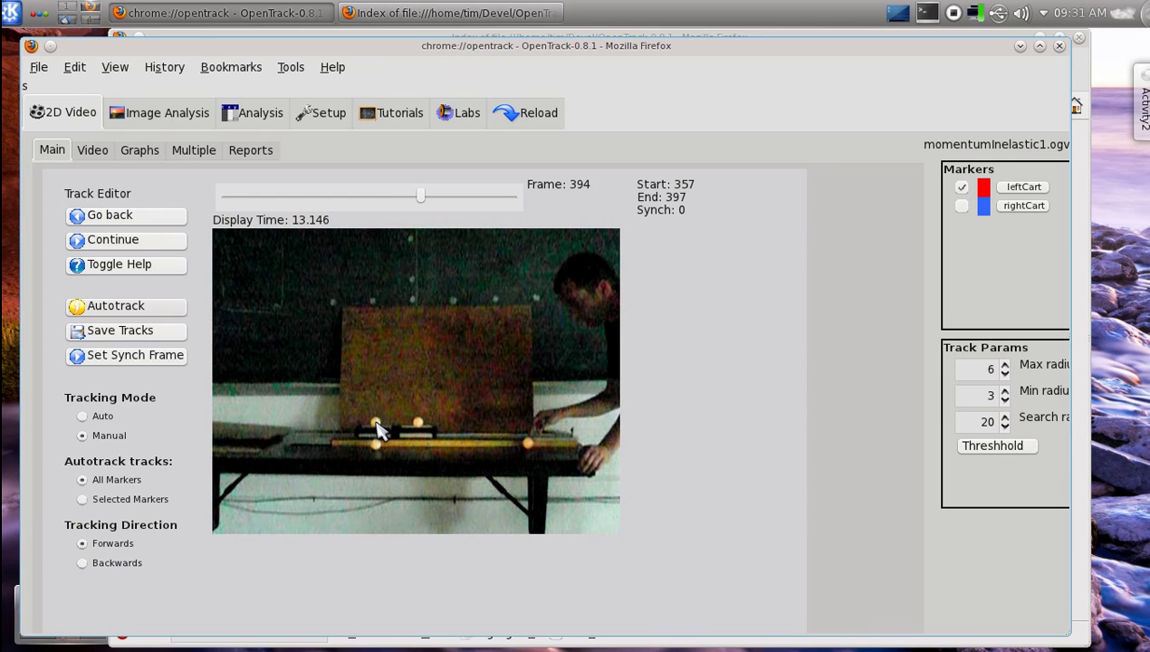
pyautogui.click(380, 428)
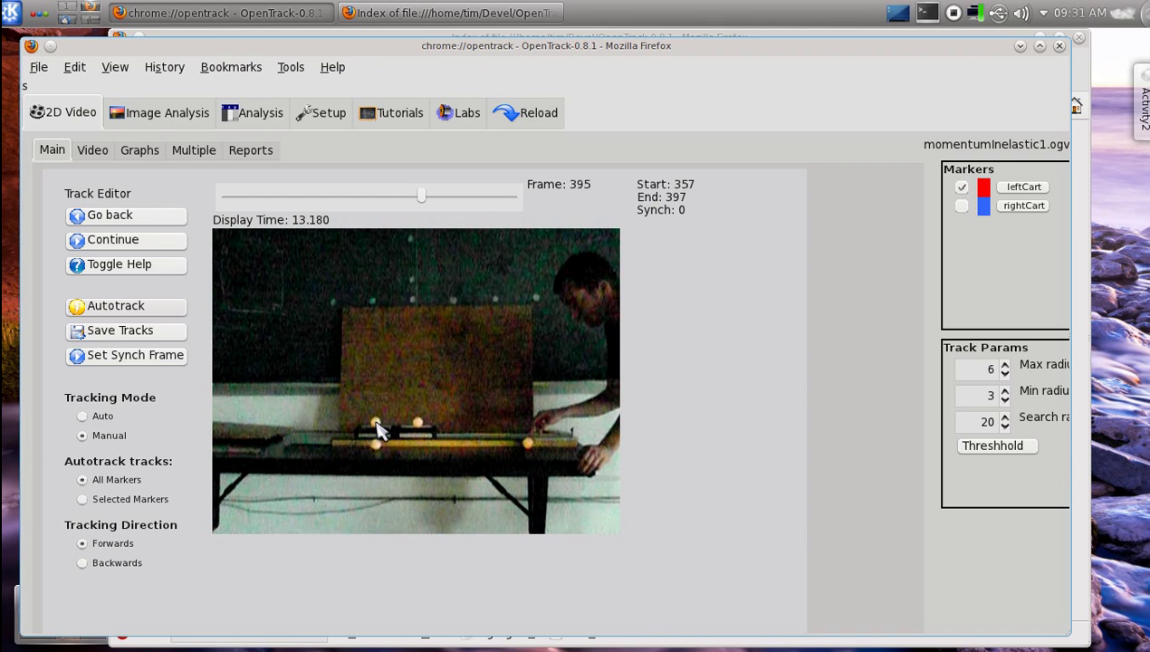
pyautogui.click(379, 428)
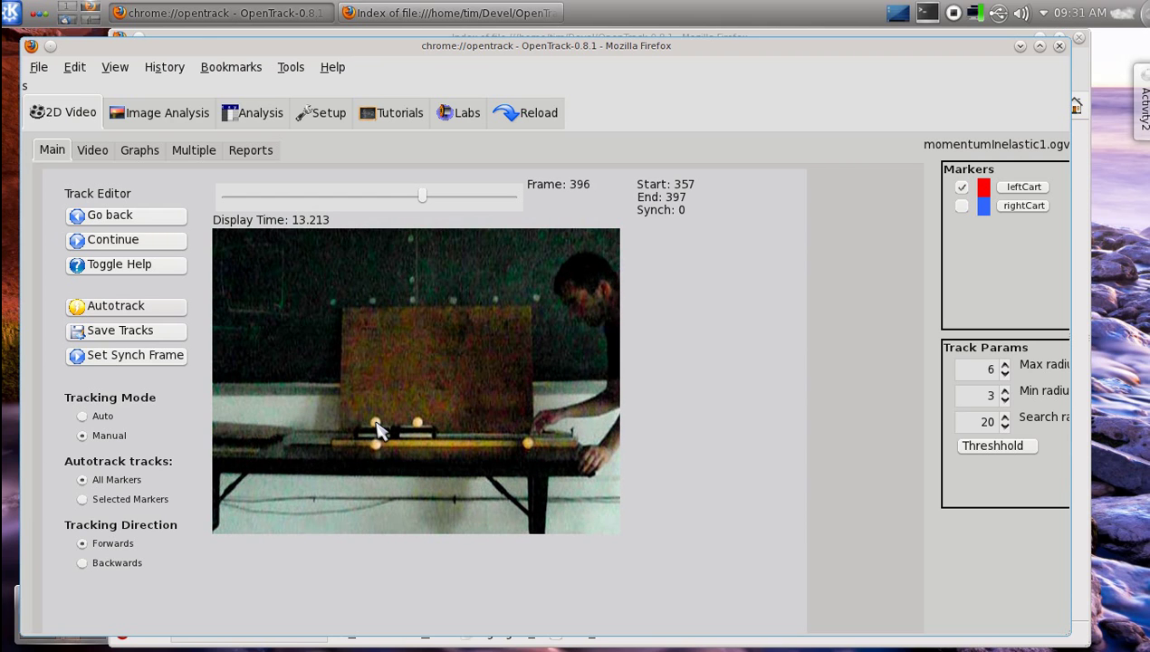
pyautogui.click(380, 428)
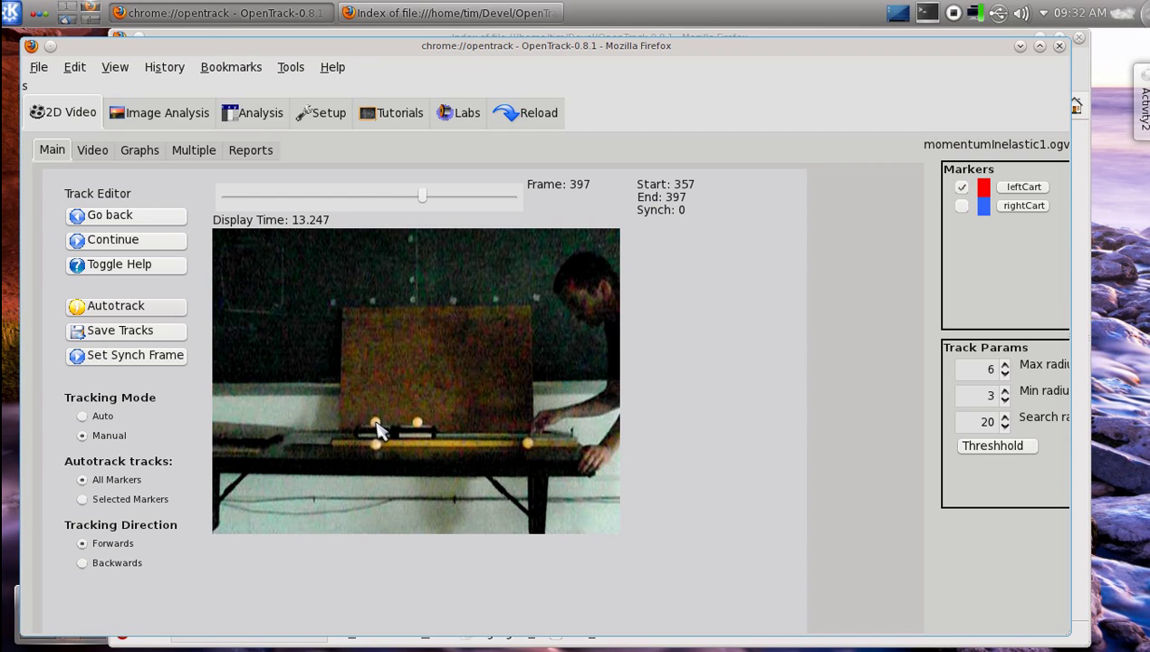
pyautogui.click(380, 428)
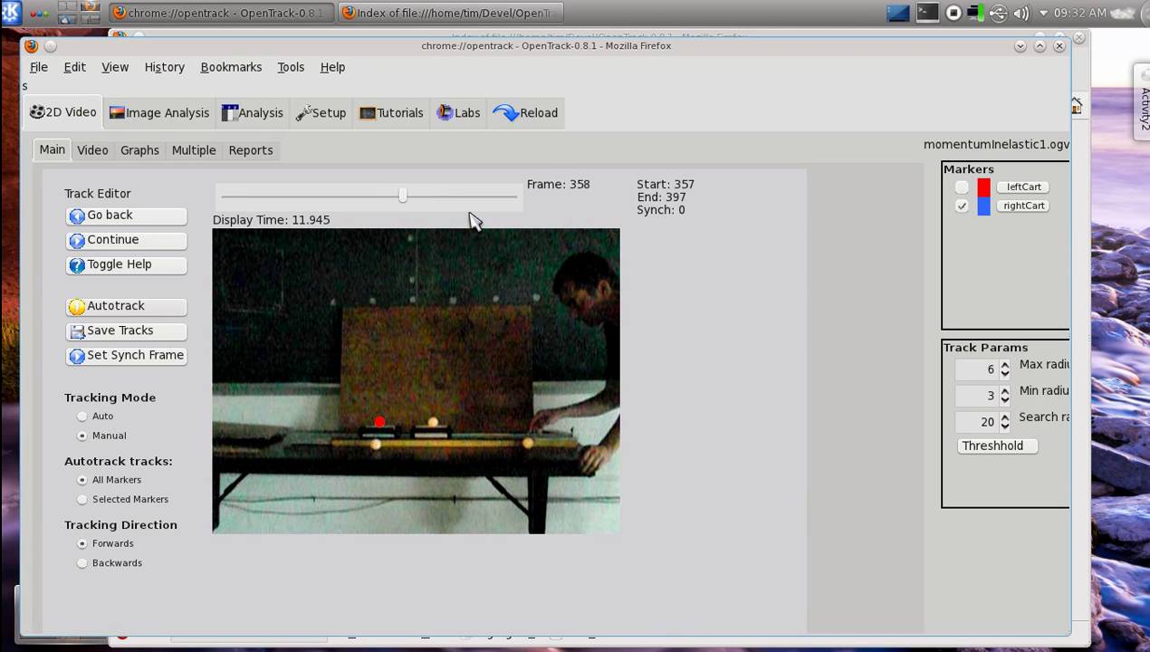
# Hand-mark the right cart's position frame by frame from frame 357 to final frame 397
pyautogui.click(433, 422)
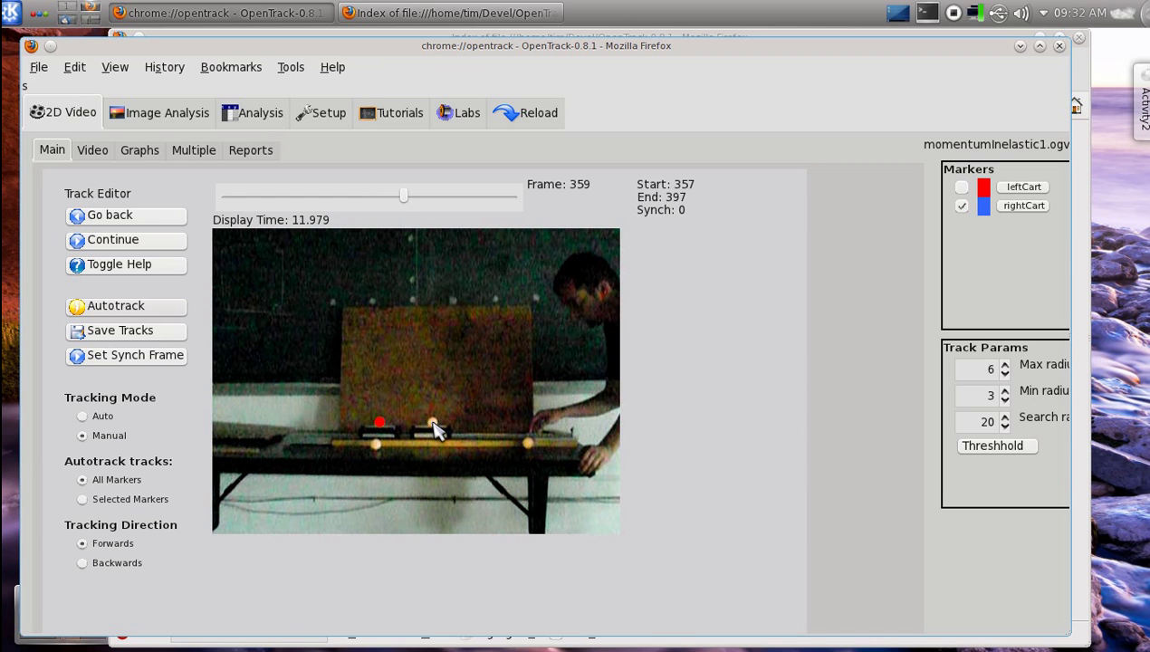
pyautogui.click(433, 422)
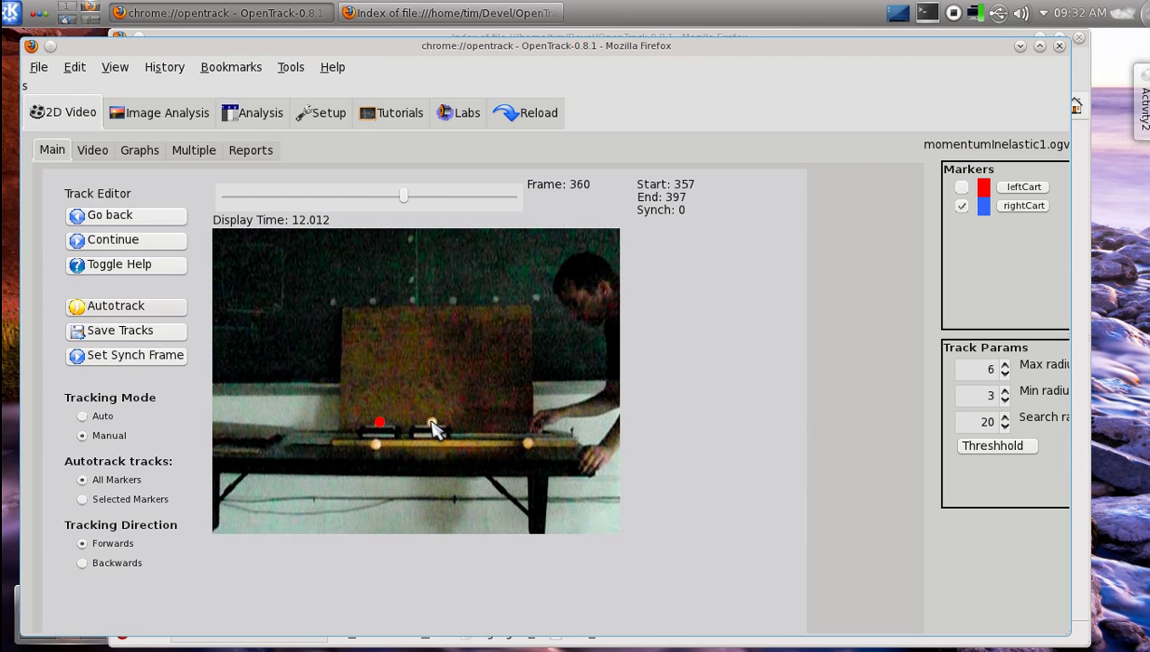
pyautogui.click(432, 422)
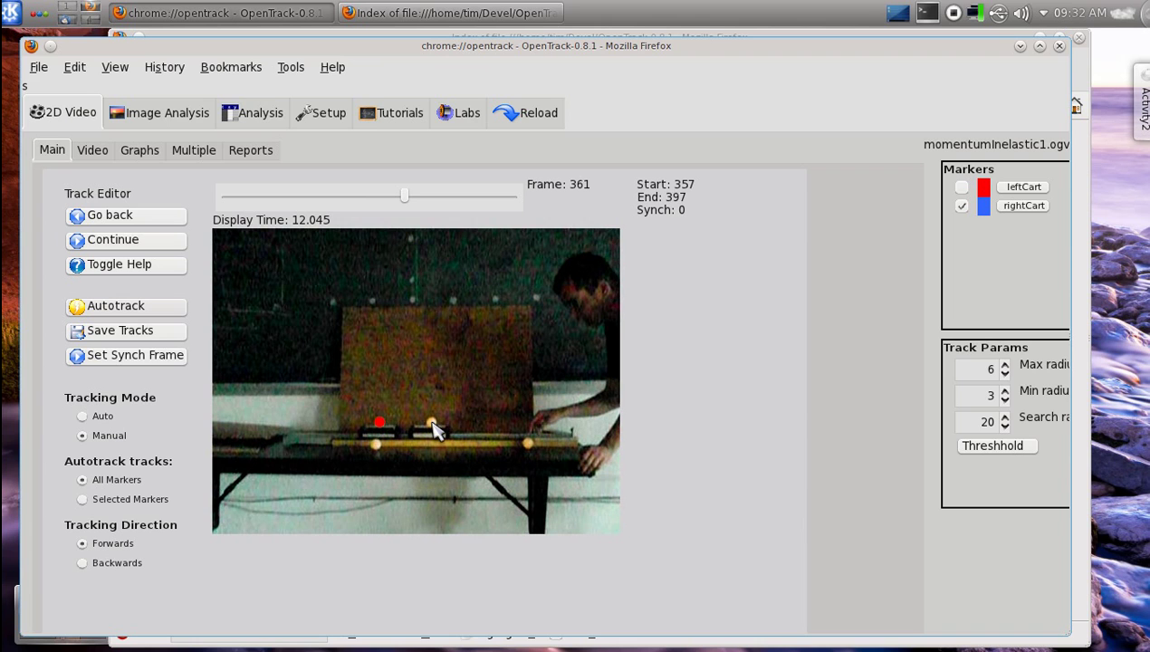
pyautogui.click(432, 423)
pyautogui.click(432, 423)
pyautogui.click(432, 422)
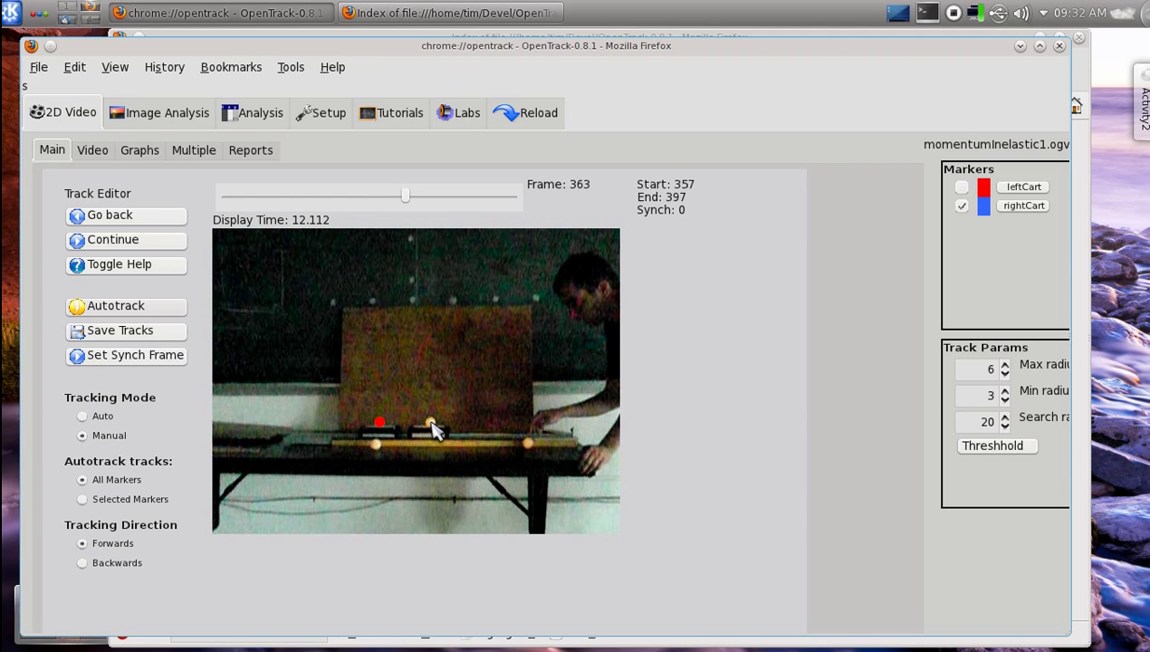
pyautogui.click(432, 422)
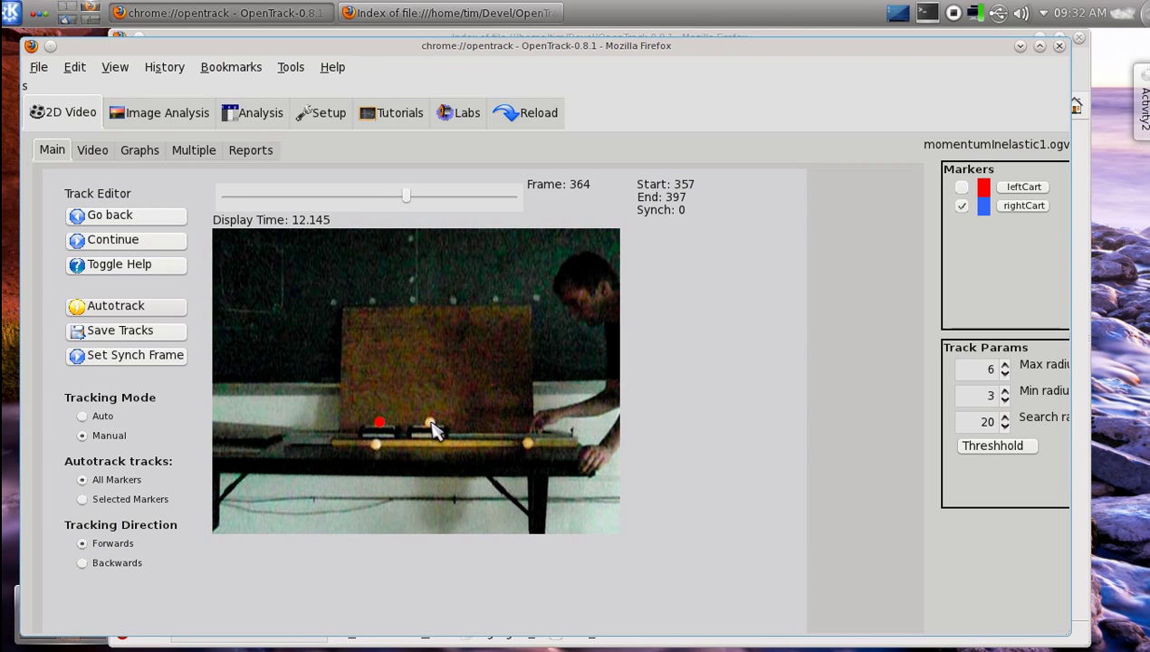
pyautogui.click(432, 423)
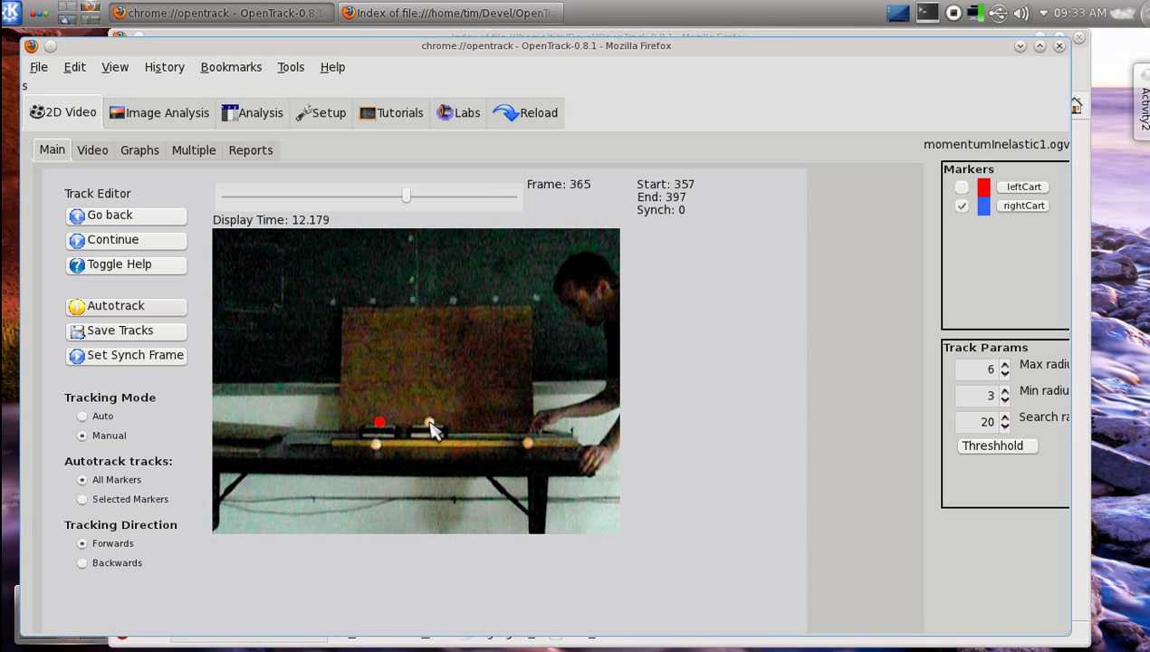
pyautogui.click(432, 423)
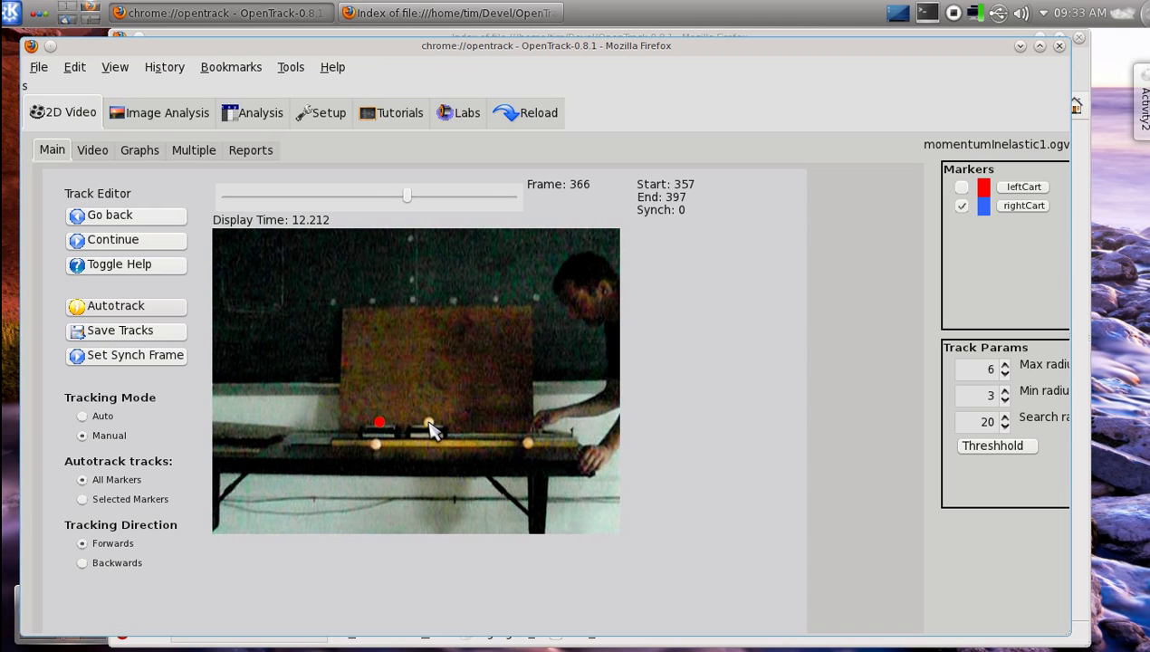
pyautogui.click(431, 422)
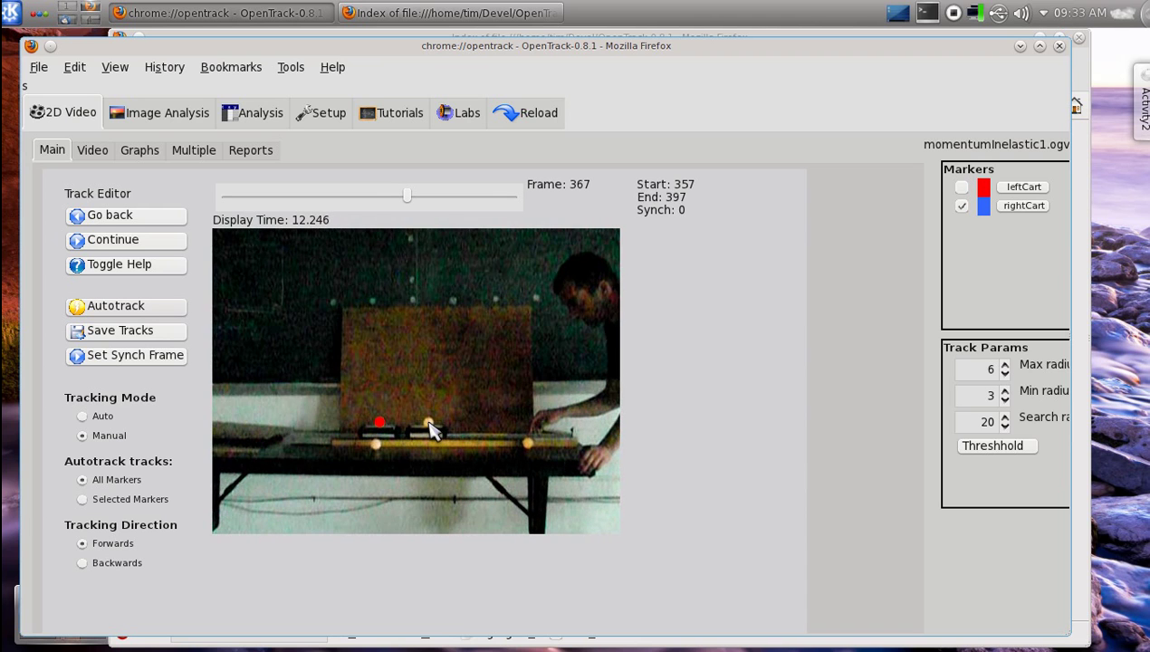
pyautogui.click(430, 422)
pyautogui.click(428, 423)
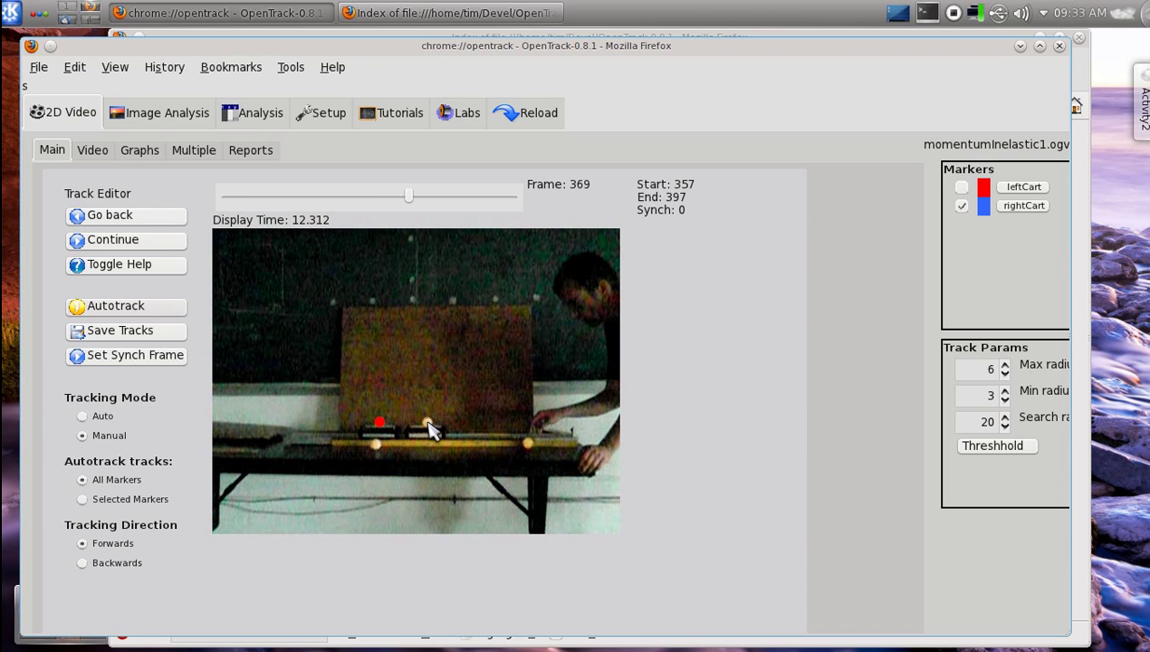
pyautogui.click(428, 423)
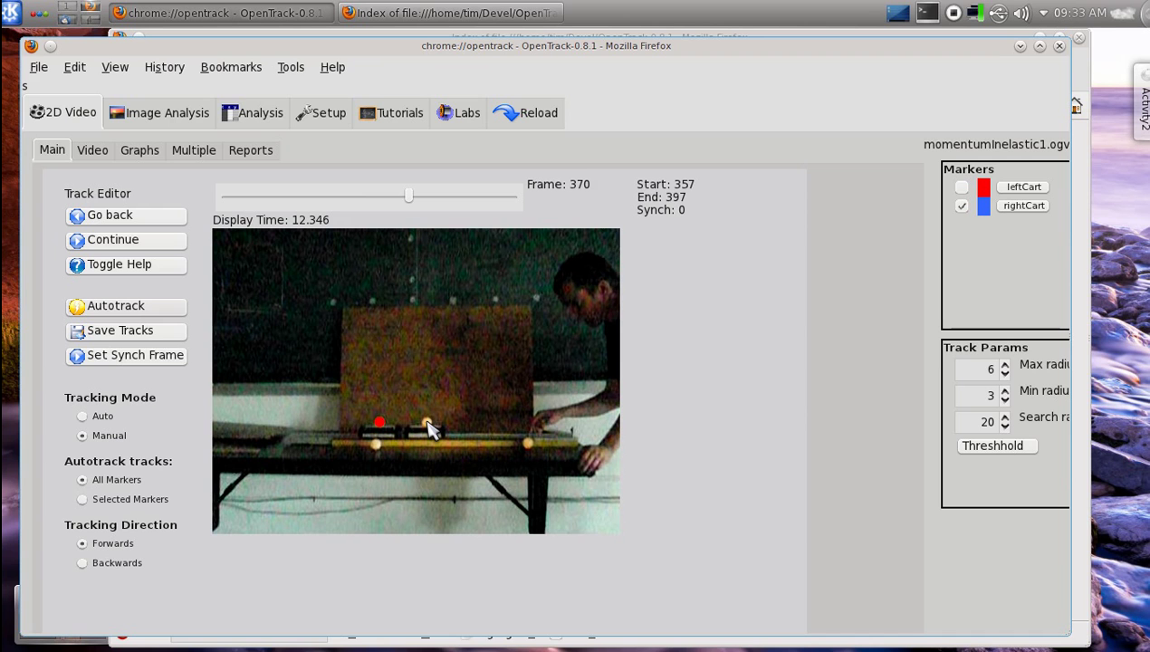
pyautogui.click(428, 422)
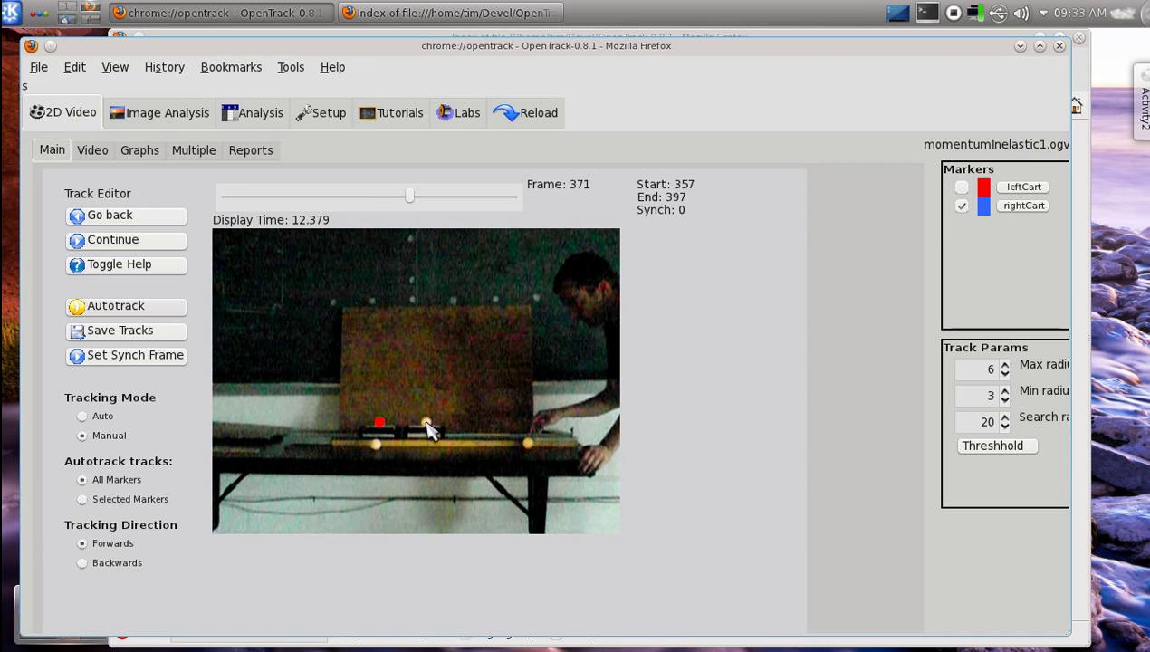
pyautogui.click(429, 422)
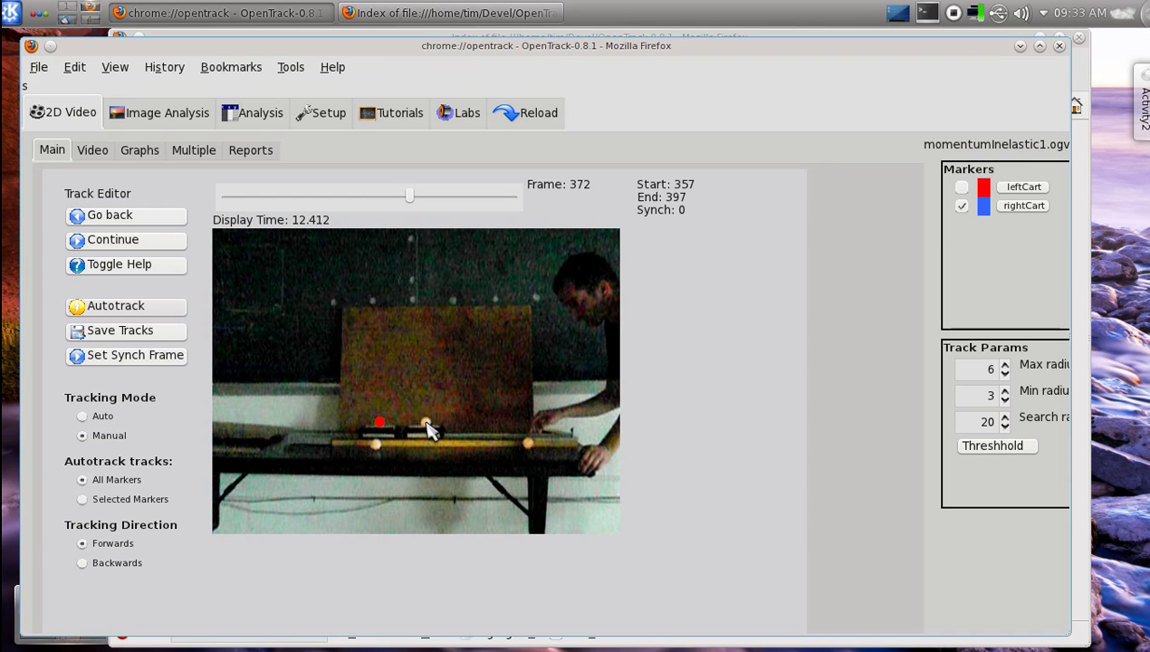
pyautogui.click(427, 422)
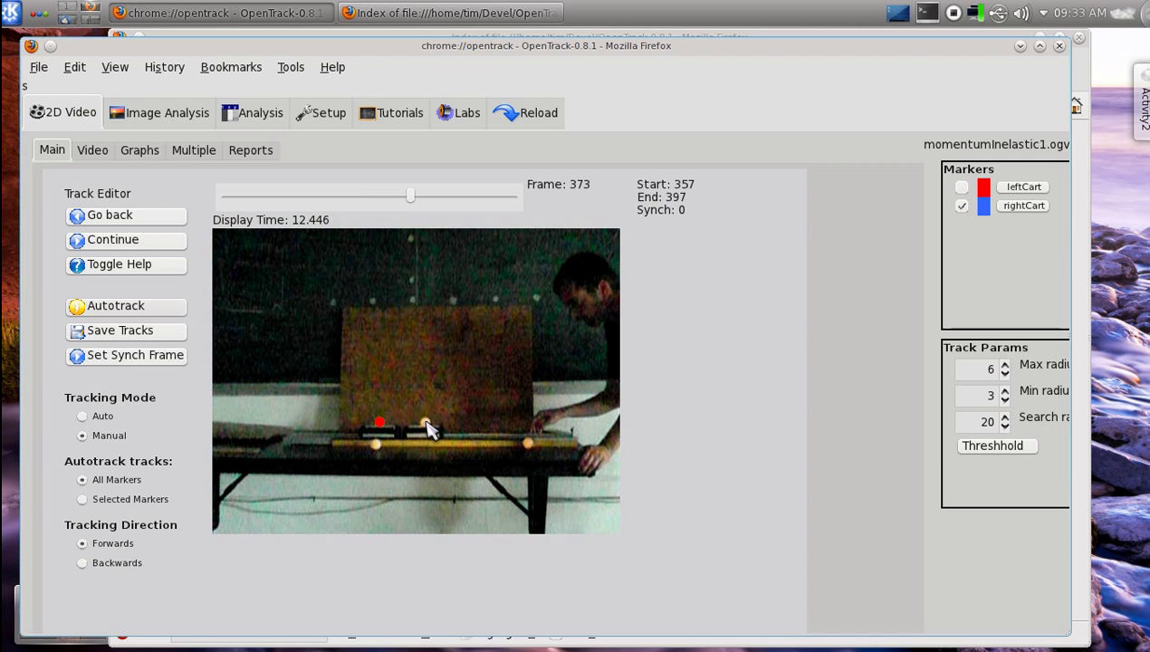
pyautogui.click(426, 422)
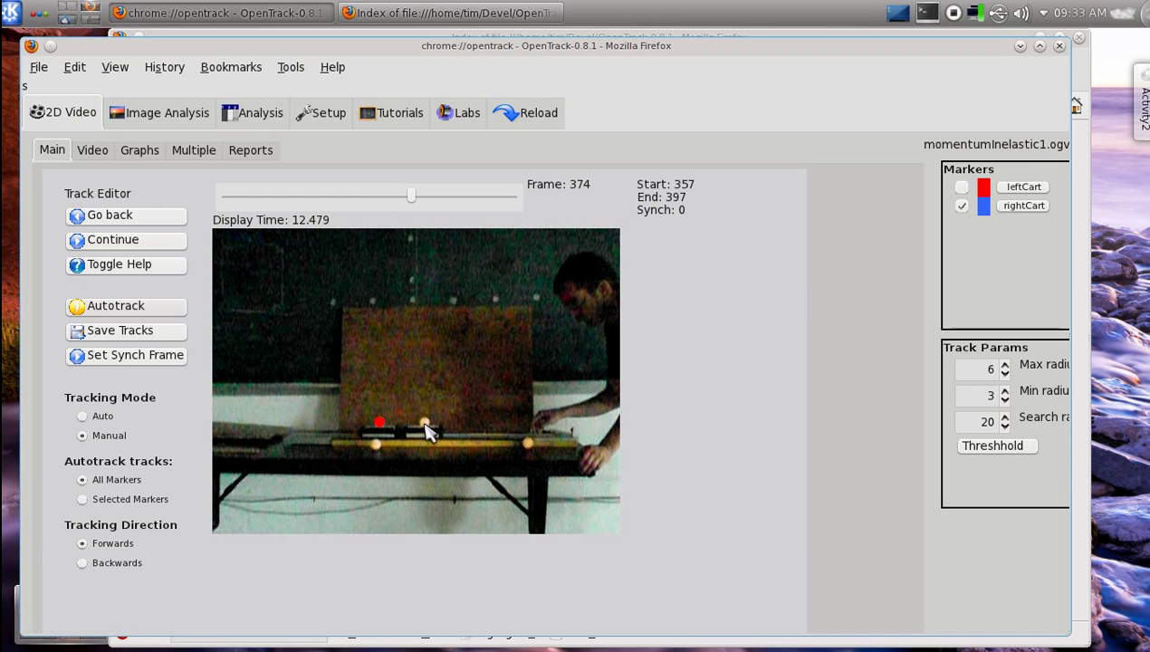
pyautogui.click(426, 422)
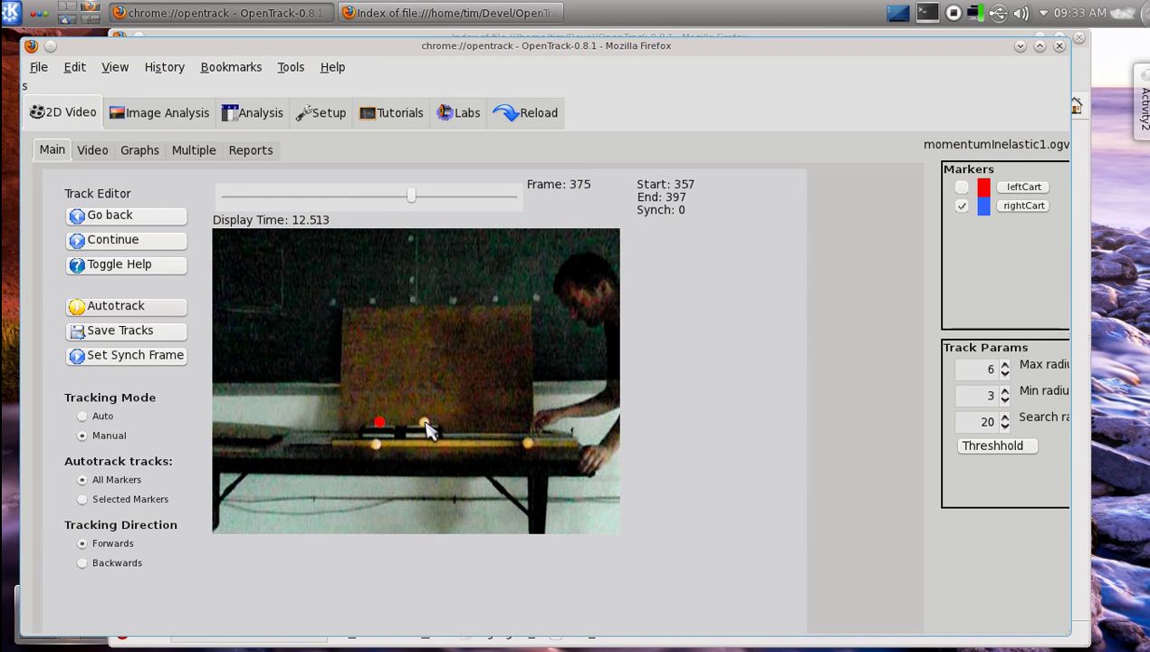
pyautogui.click(426, 422)
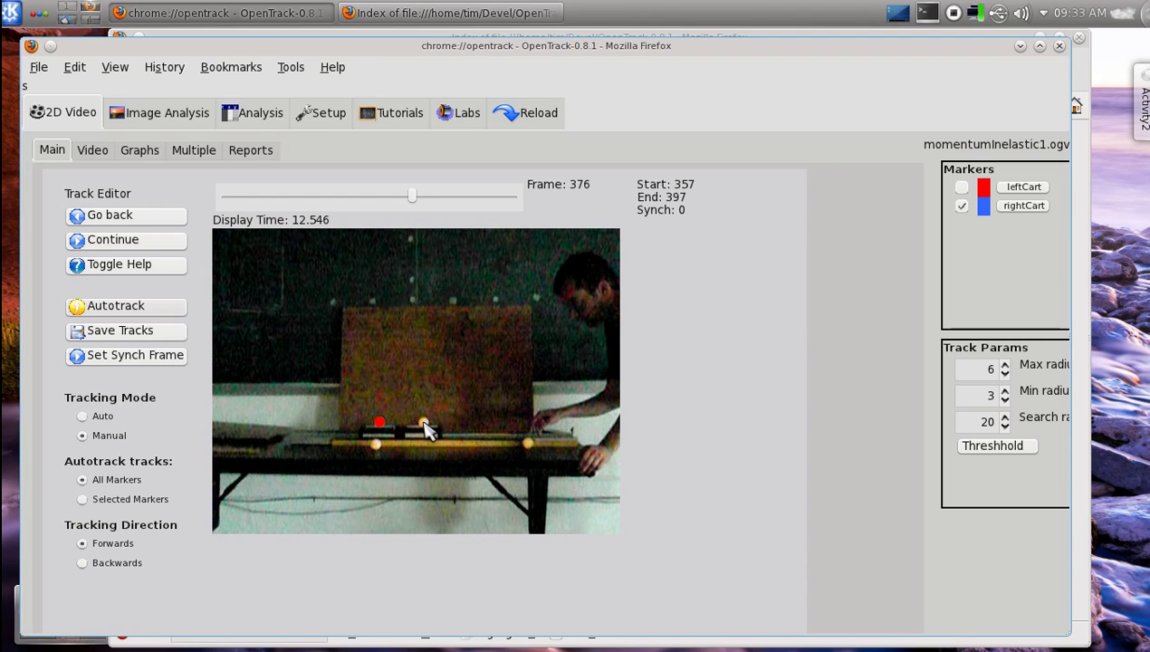
pyautogui.click(425, 421)
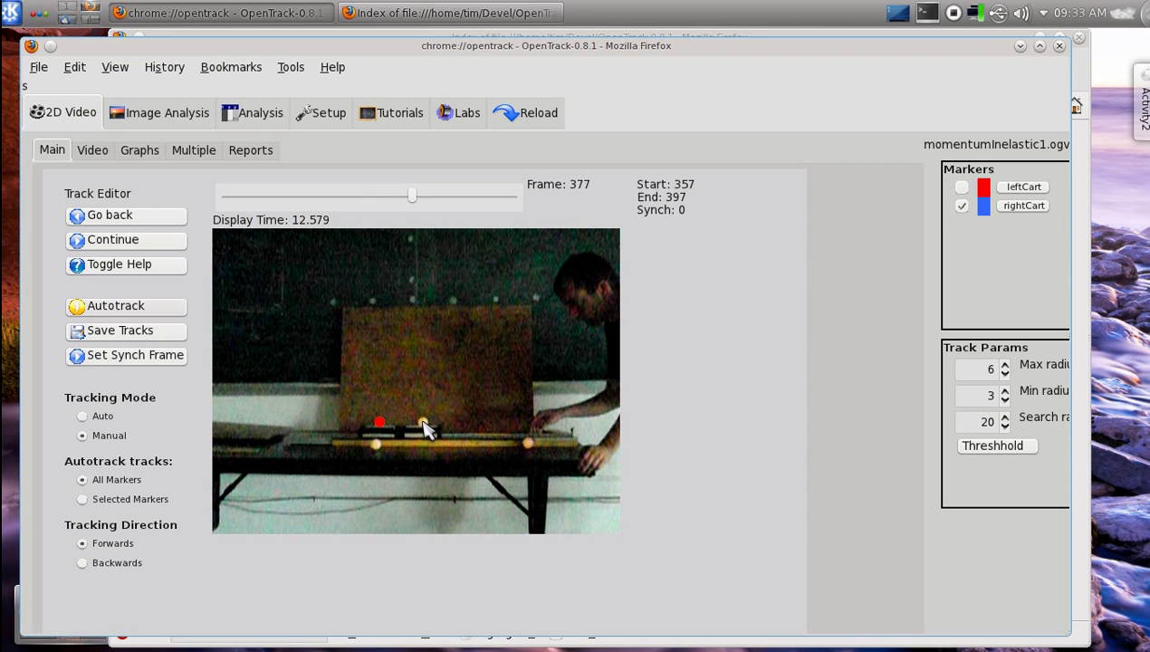
pyautogui.click(424, 422)
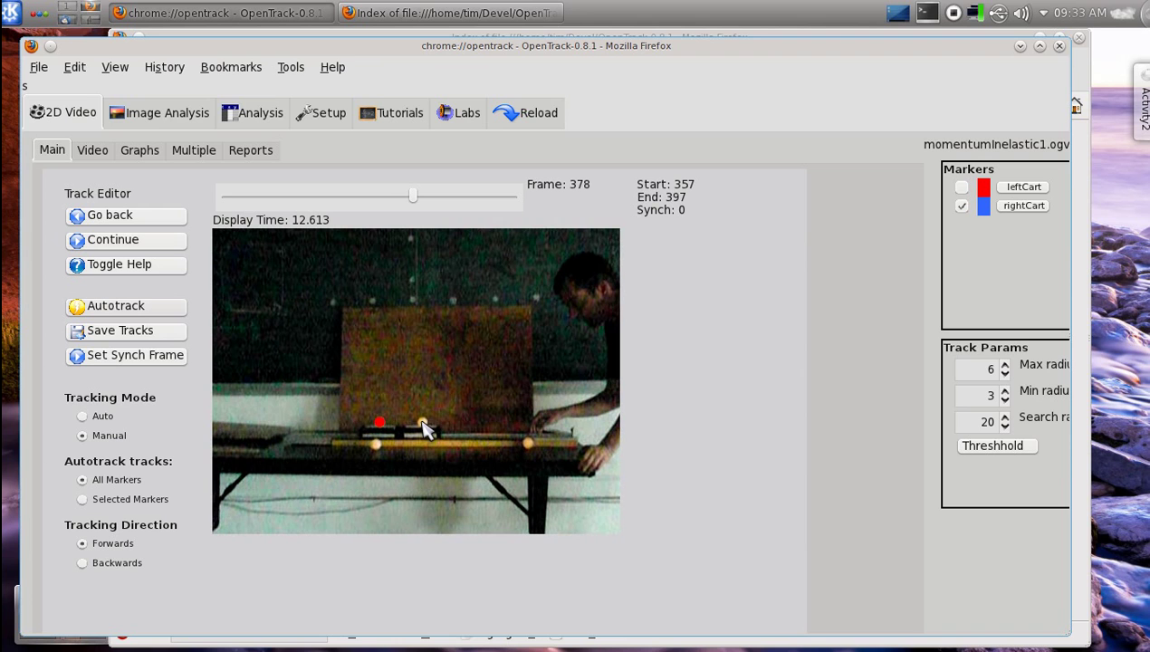
pyautogui.click(422, 422)
pyautogui.click(424, 422)
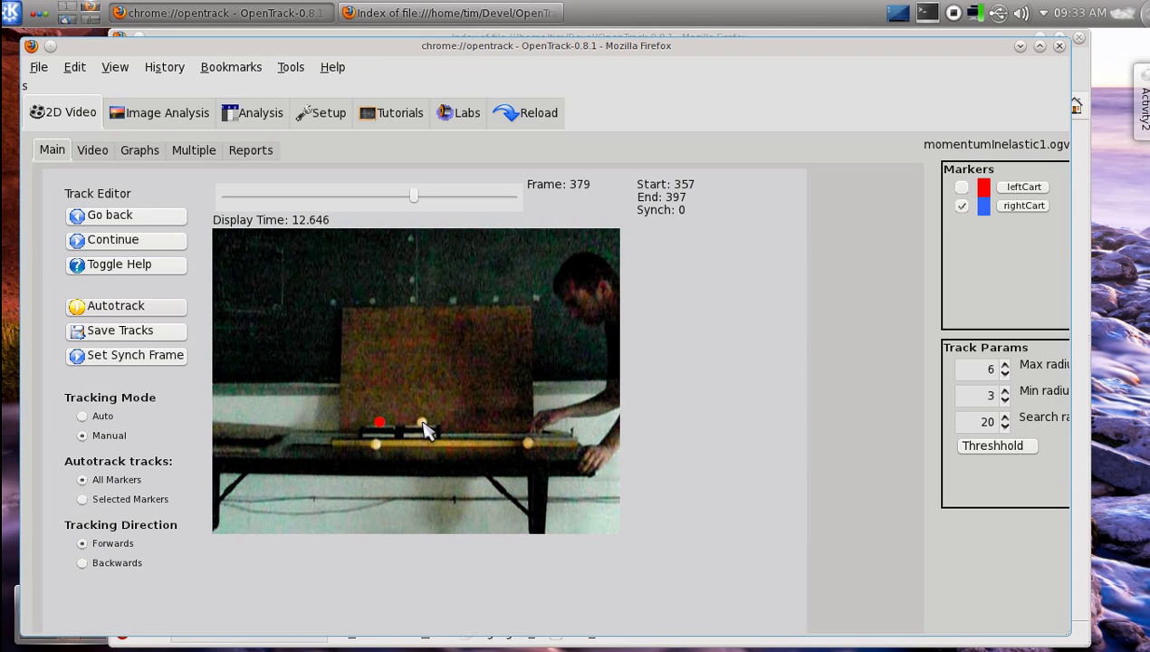
pyautogui.click(422, 422)
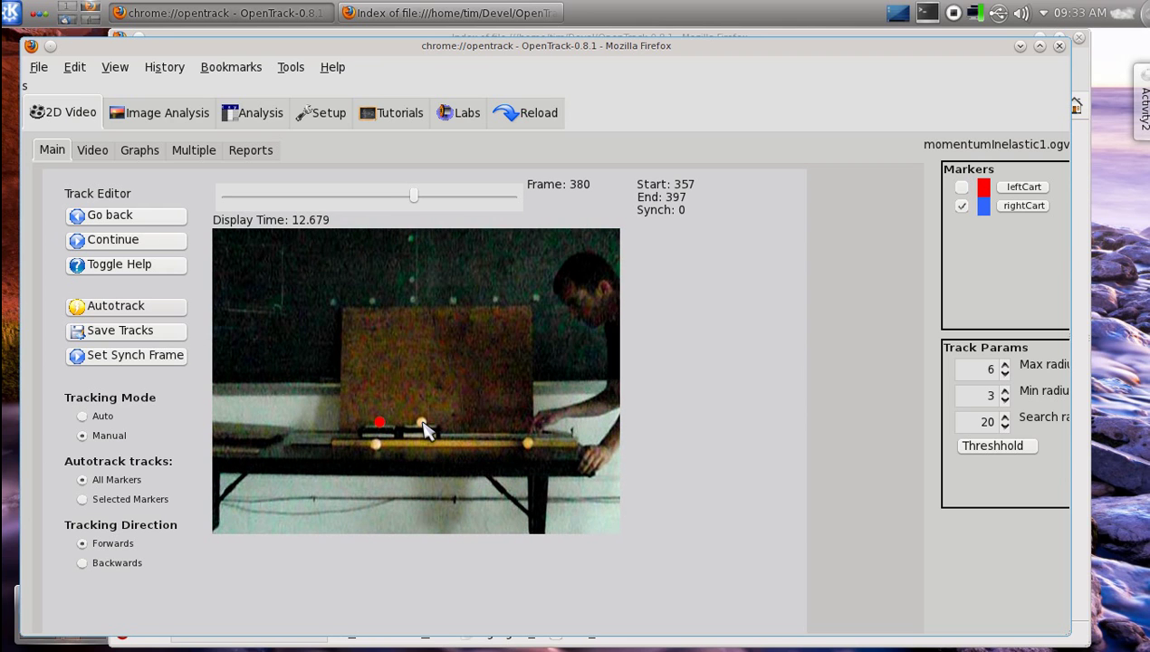
pyautogui.click(423, 422)
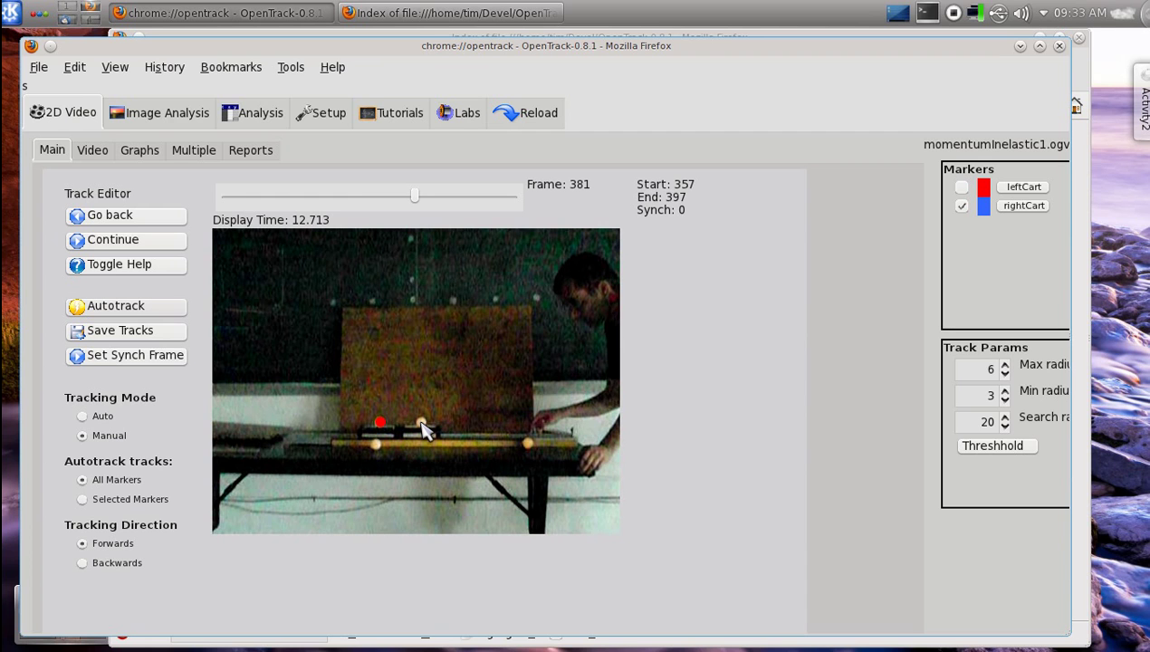
pyautogui.click(422, 422)
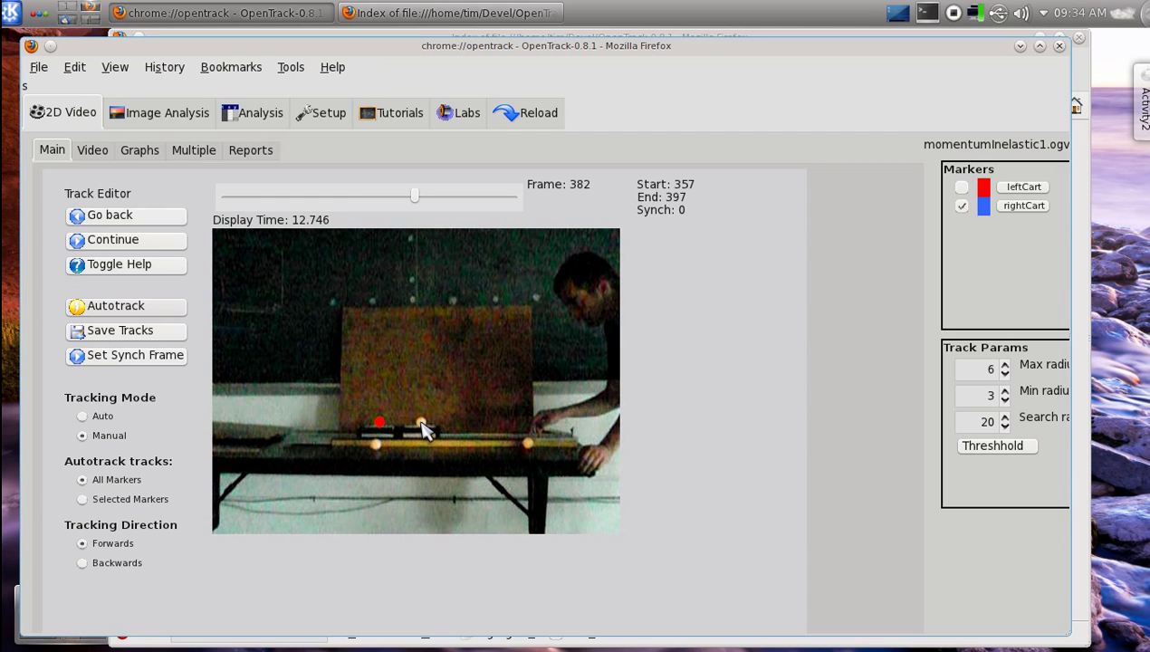
pyautogui.click(422, 423)
pyautogui.click(422, 423)
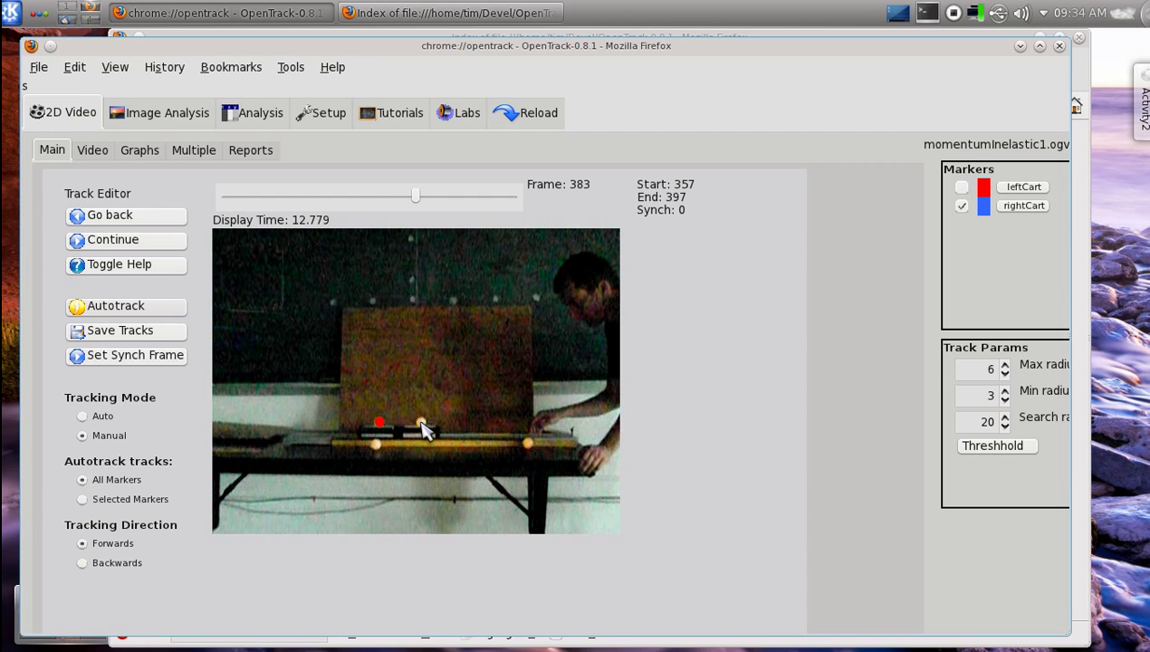
pyautogui.click(422, 423)
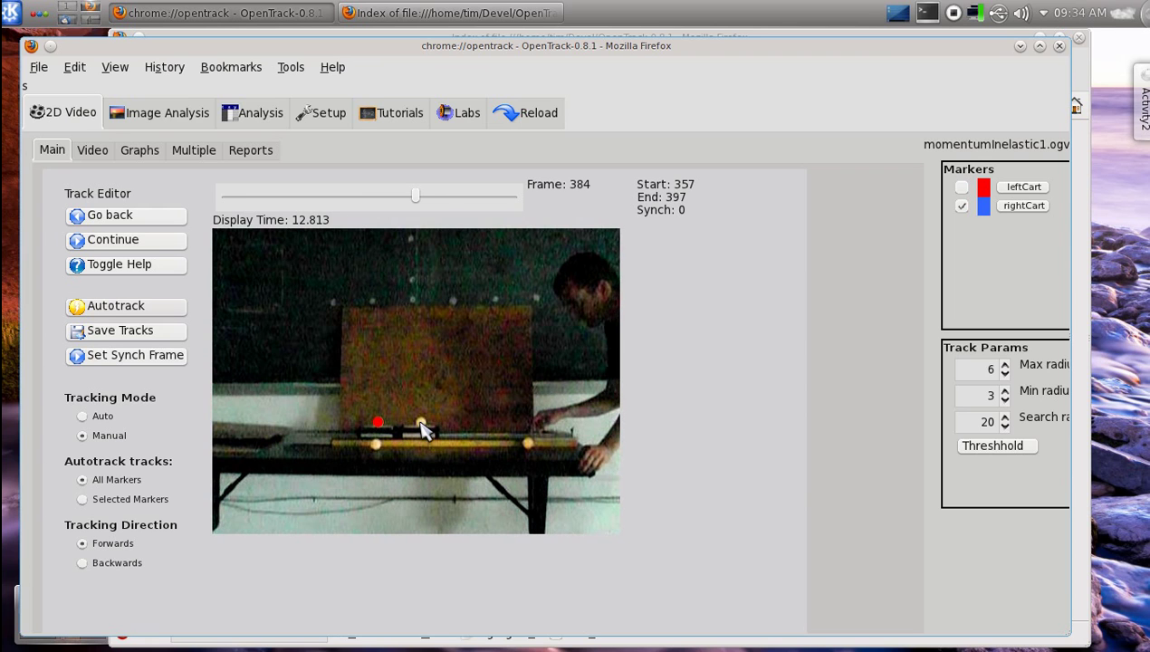
pyautogui.click(421, 423)
pyautogui.click(422, 423)
pyautogui.click(422, 423)
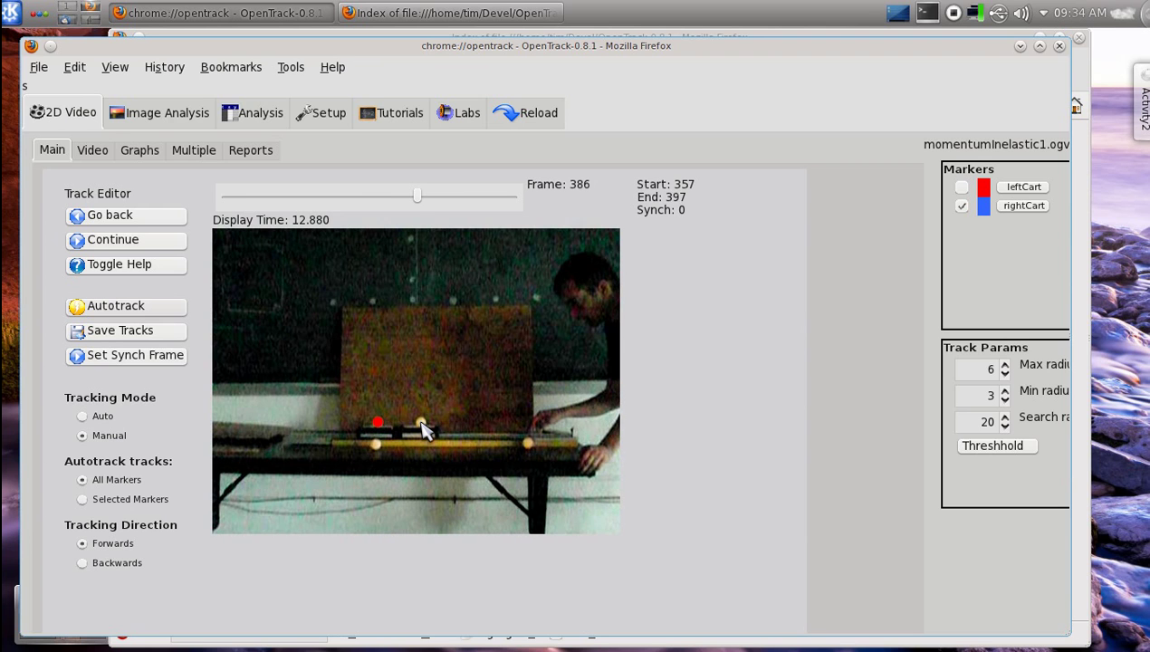
pyautogui.click(422, 423)
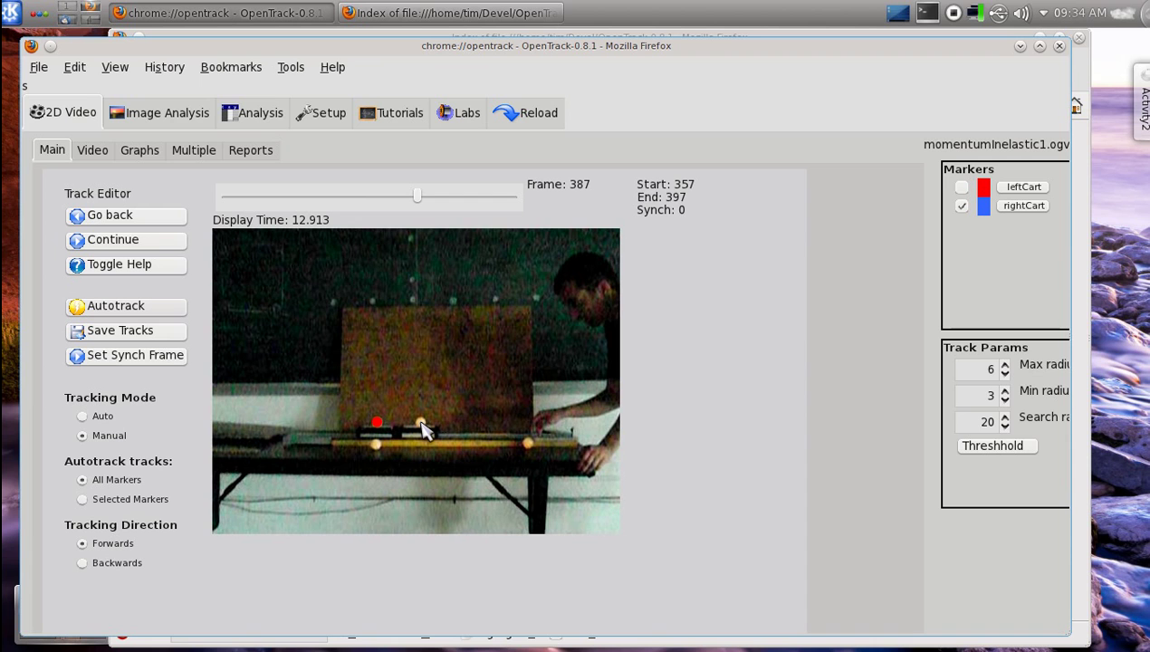
pyautogui.click(422, 423)
pyautogui.click(421, 423)
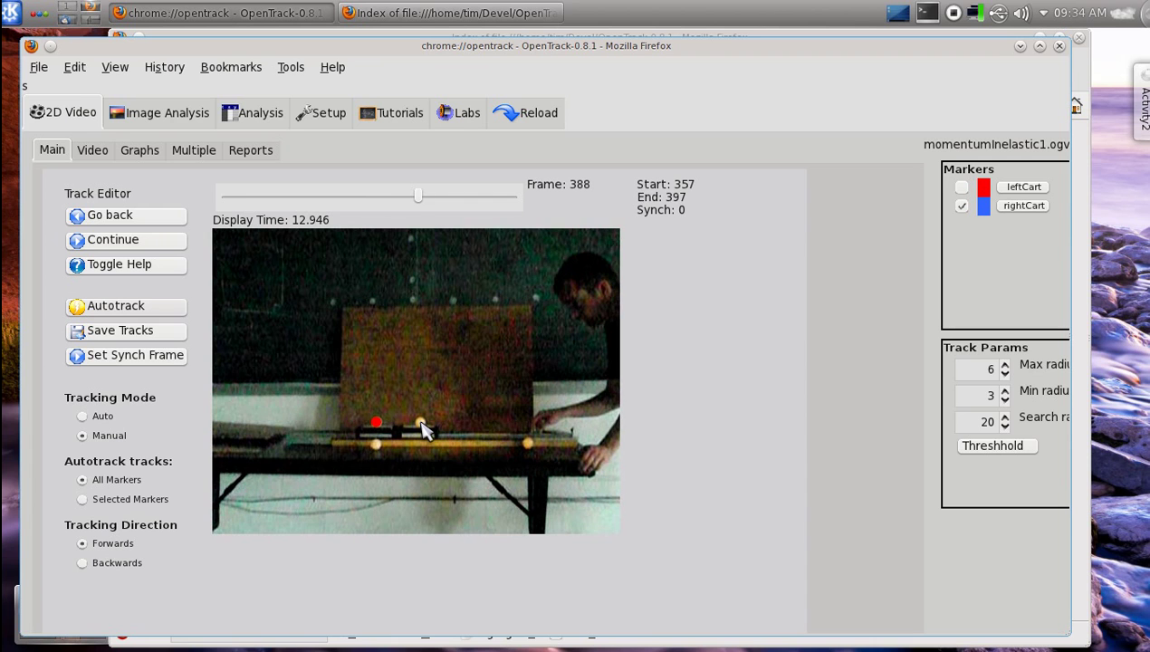
pyautogui.click(421, 423)
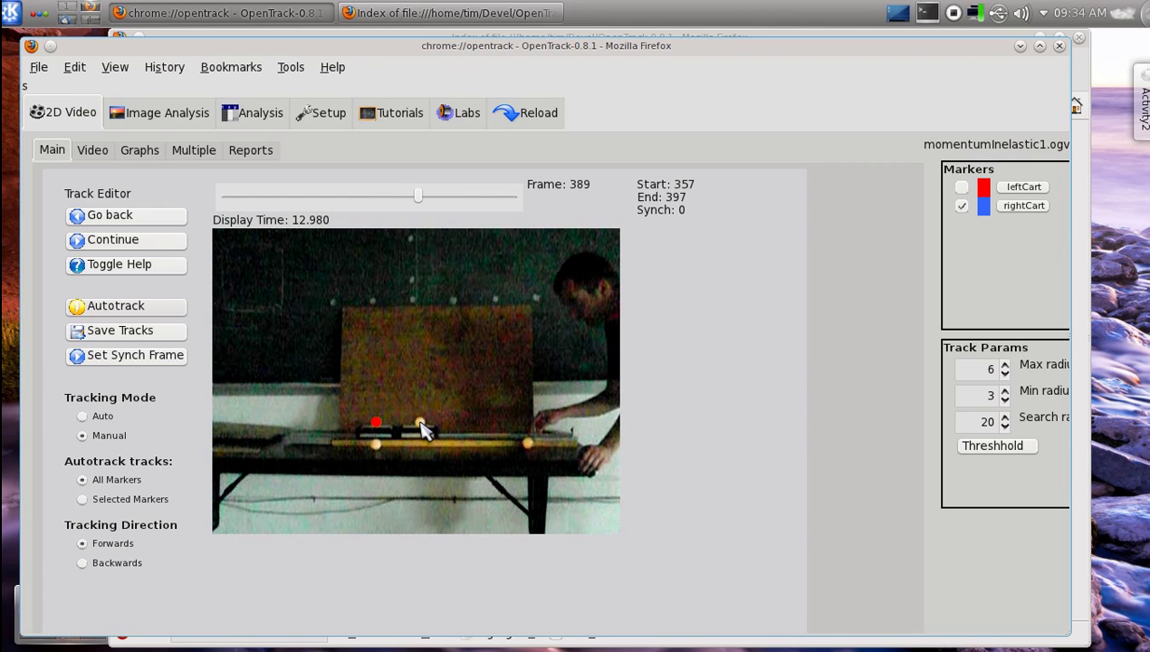
pyautogui.click(420, 423)
pyautogui.click(420, 423)
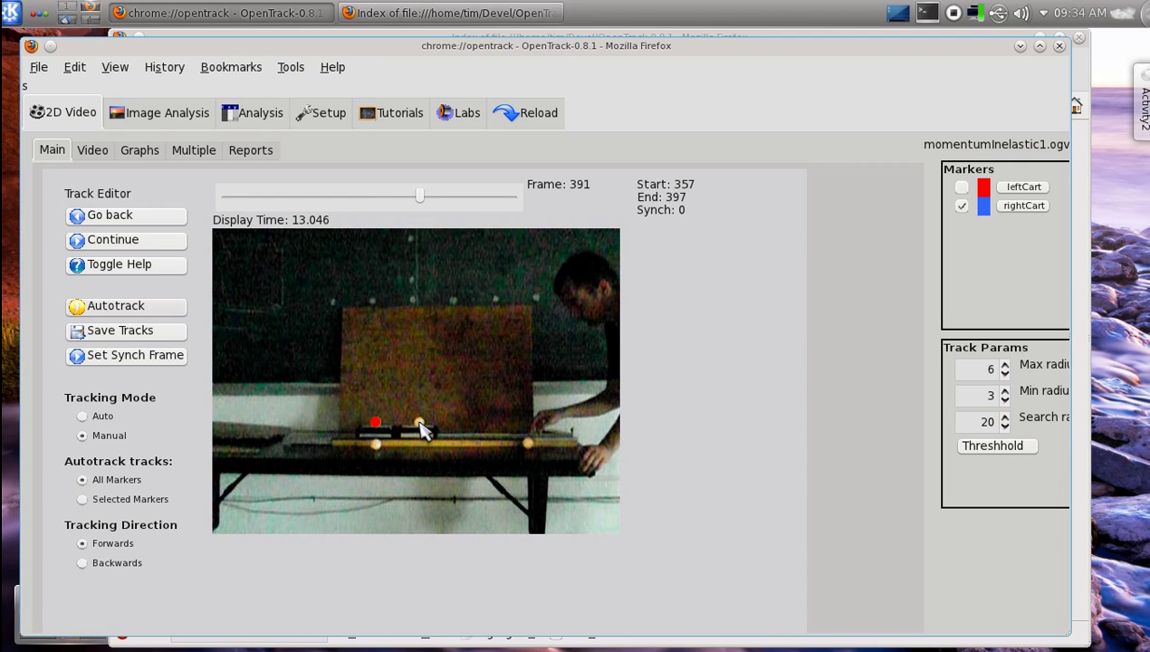
pyautogui.click(420, 423)
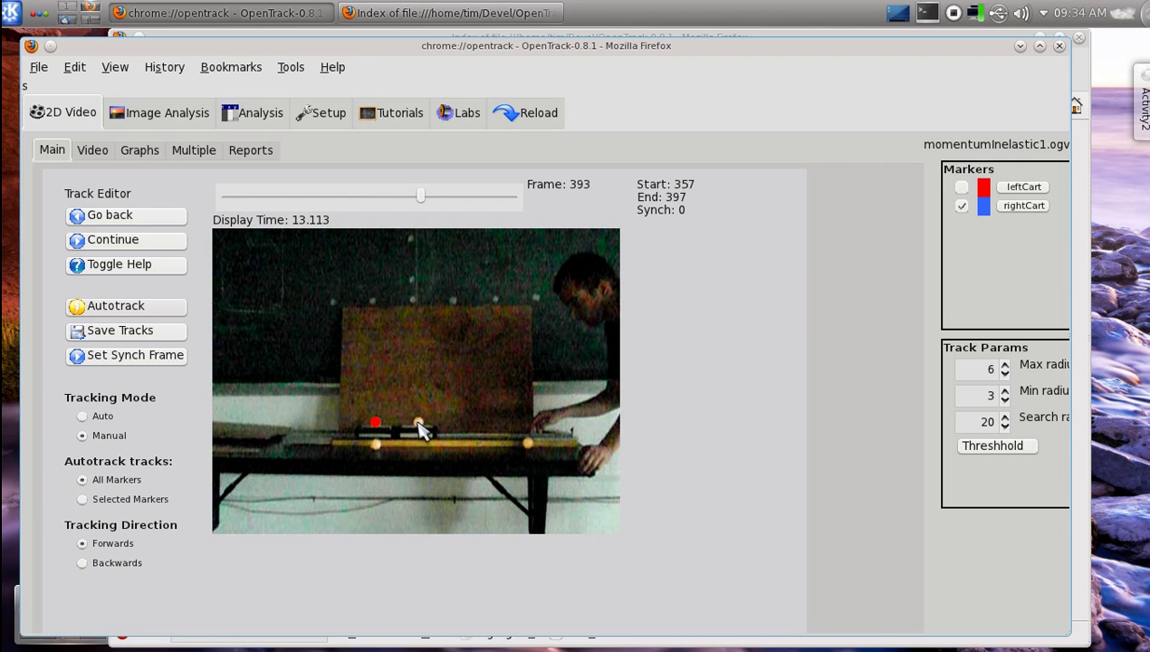
pyautogui.click(419, 423)
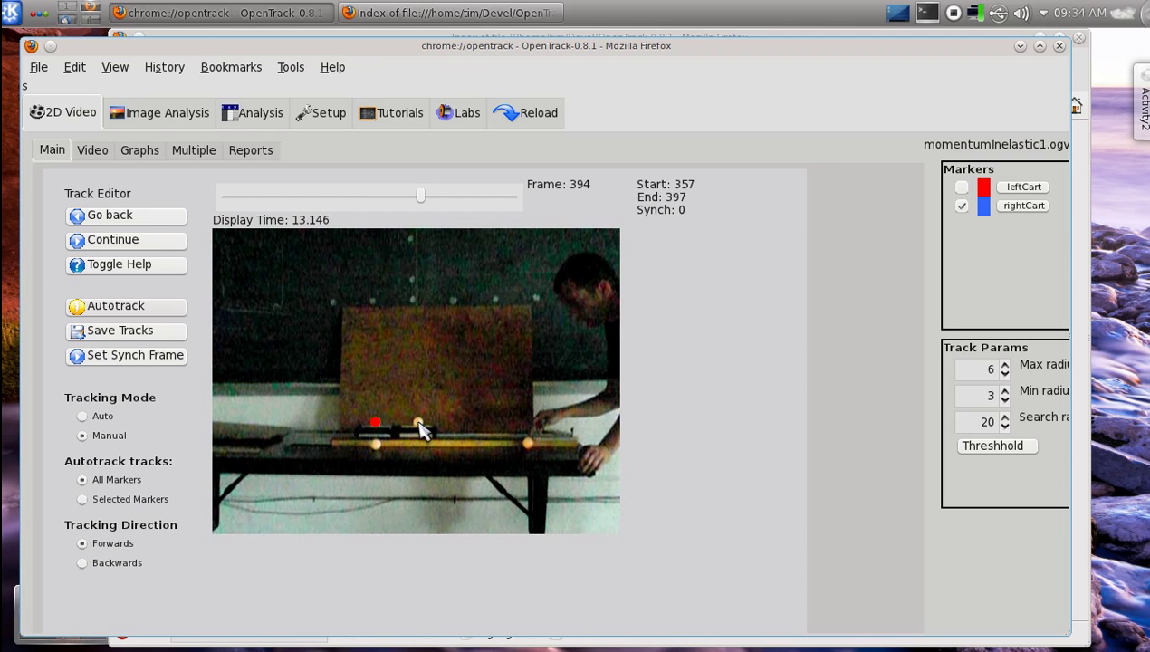
pyautogui.click(418, 423)
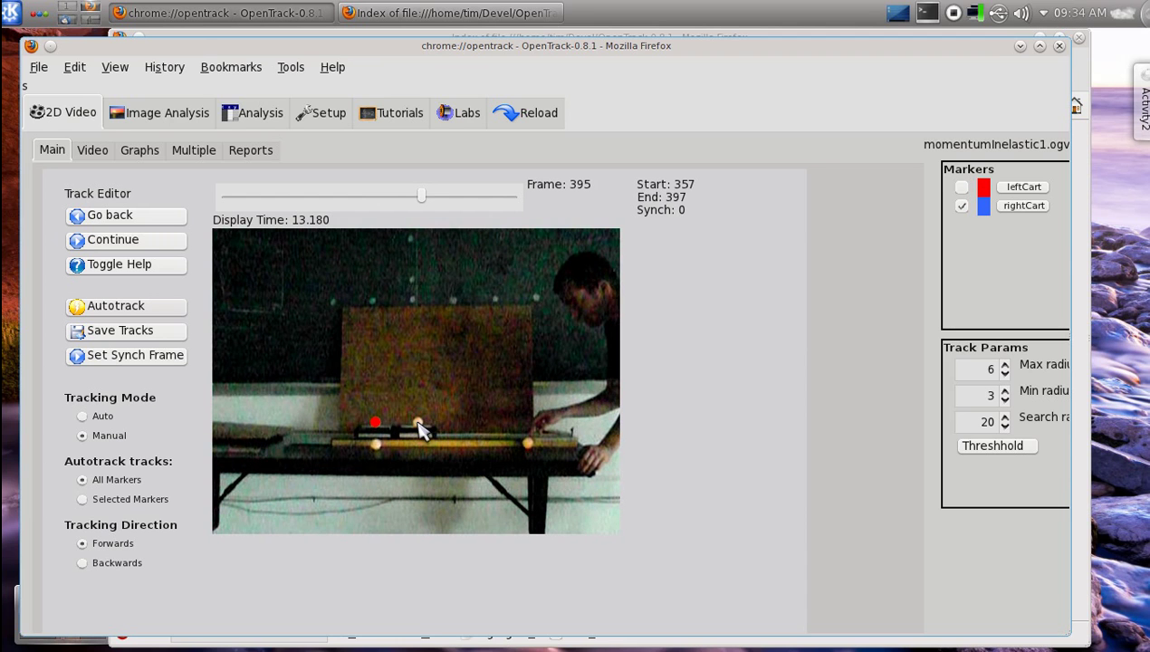
pyautogui.click(418, 423)
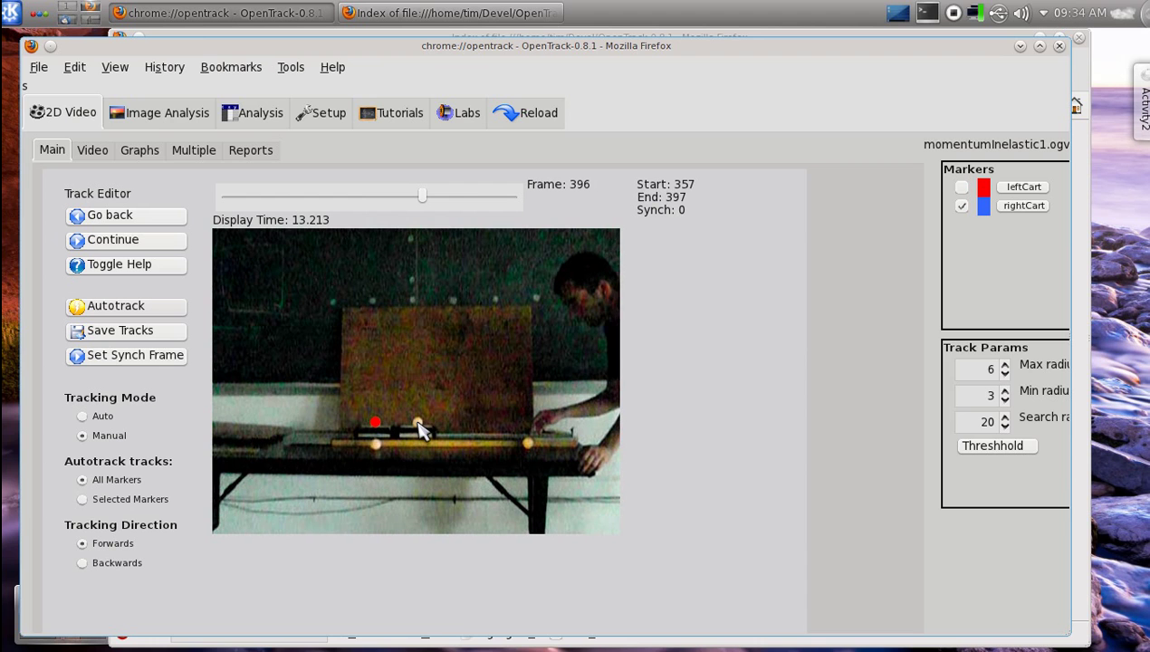
pyautogui.click(419, 423)
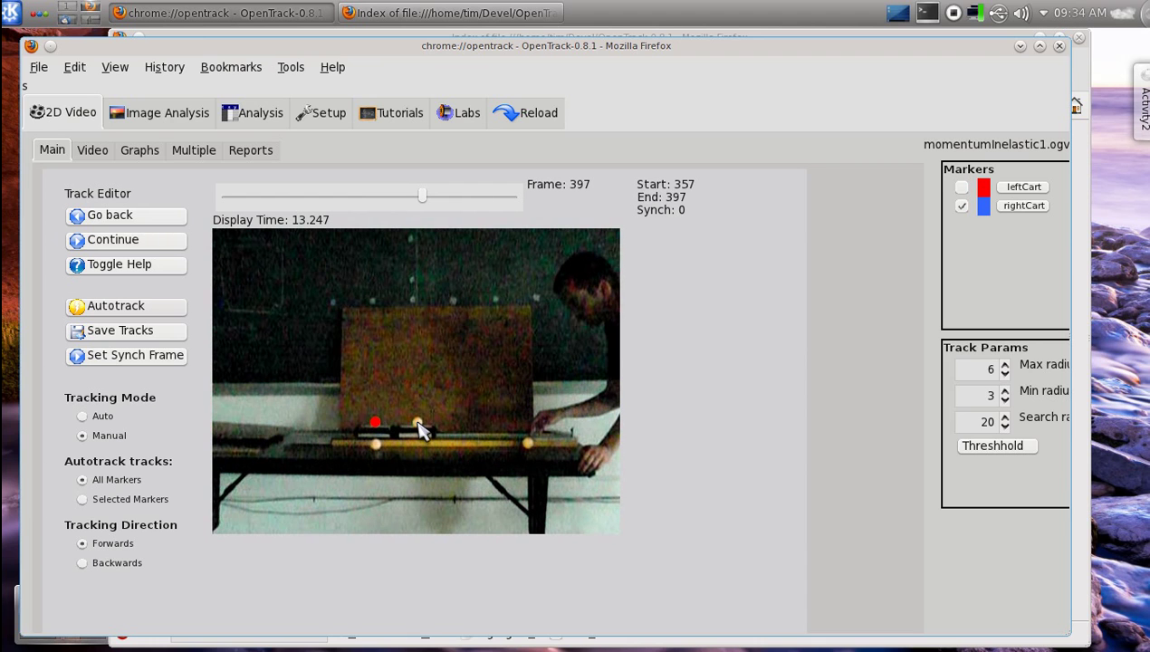
pyautogui.click(418, 423)
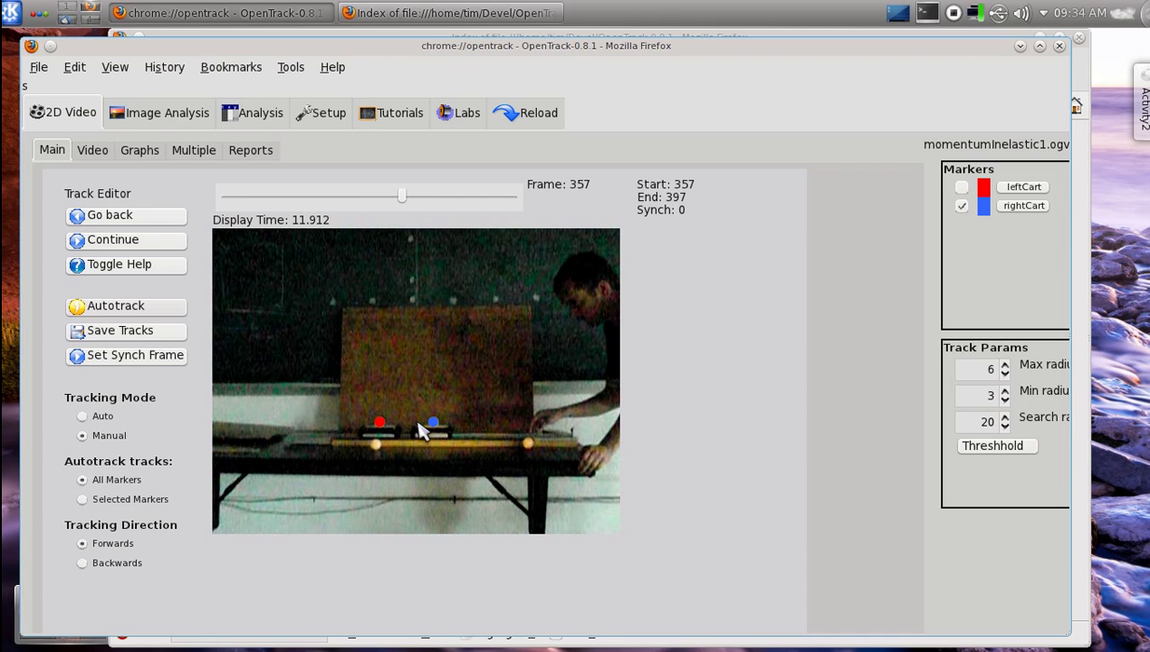
# Finish marking the right cart and return the clip to start frame 357
pyautogui.click(418, 423)
pyautogui.click(418, 423)
pyautogui.click(419, 423)
pyautogui.click(419, 423)
pyautogui.click(418, 423)
pyautogui.click(418, 423)
pyautogui.click(418, 422)
pyautogui.click(418, 422)
pyautogui.click(418, 423)
pyautogui.click(422, 423)
pyautogui.click(426, 423)
pyautogui.click(494, 394)
pyautogui.click(495, 393)
pyautogui.click(494, 394)
pyautogui.click(494, 394)
pyautogui.click(494, 394)
pyautogui.click(494, 394)
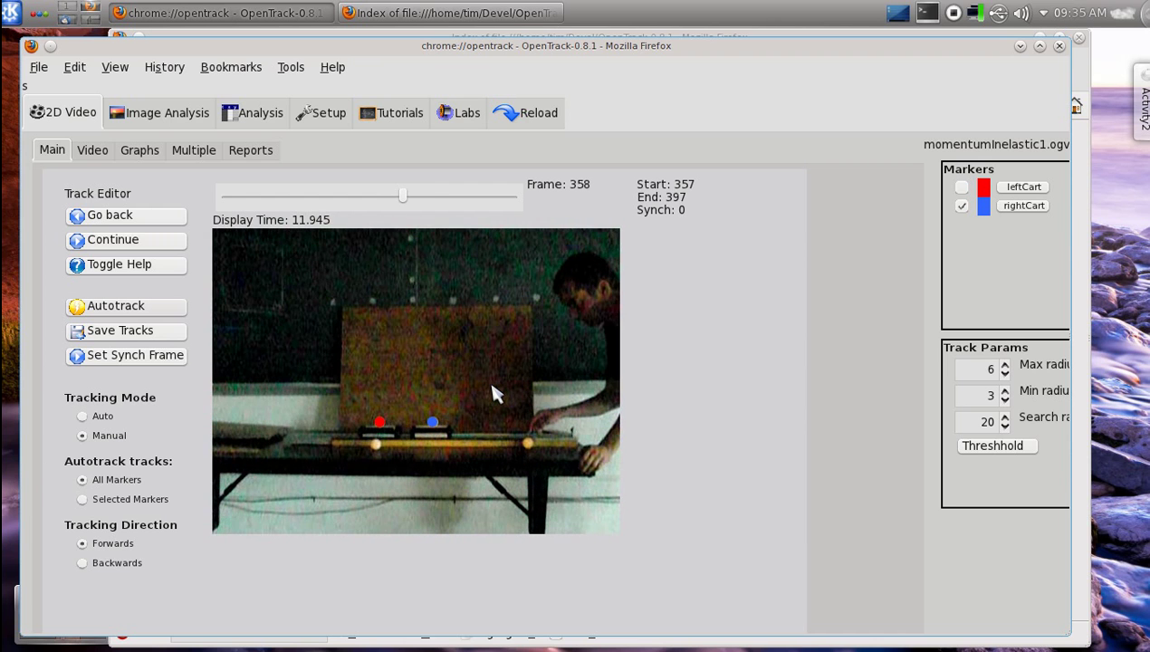
pyautogui.press('Left')
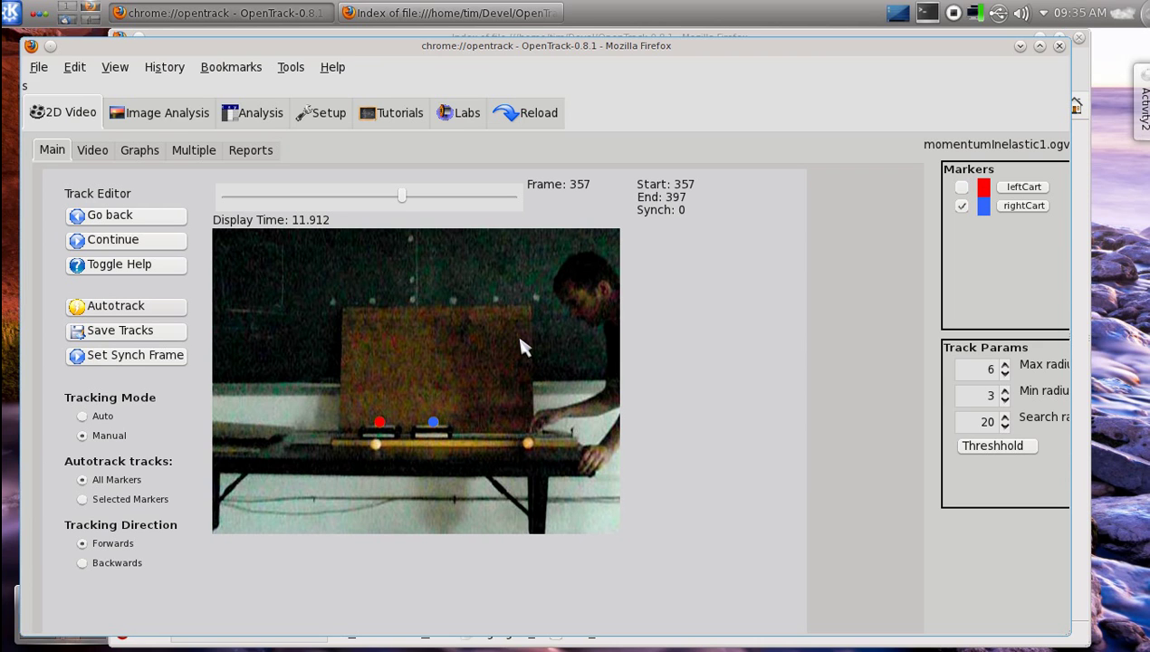
# Save the tracked data as momentumInelastic1.p2d and dismiss the file-created message
pyautogui.click(167, 242)
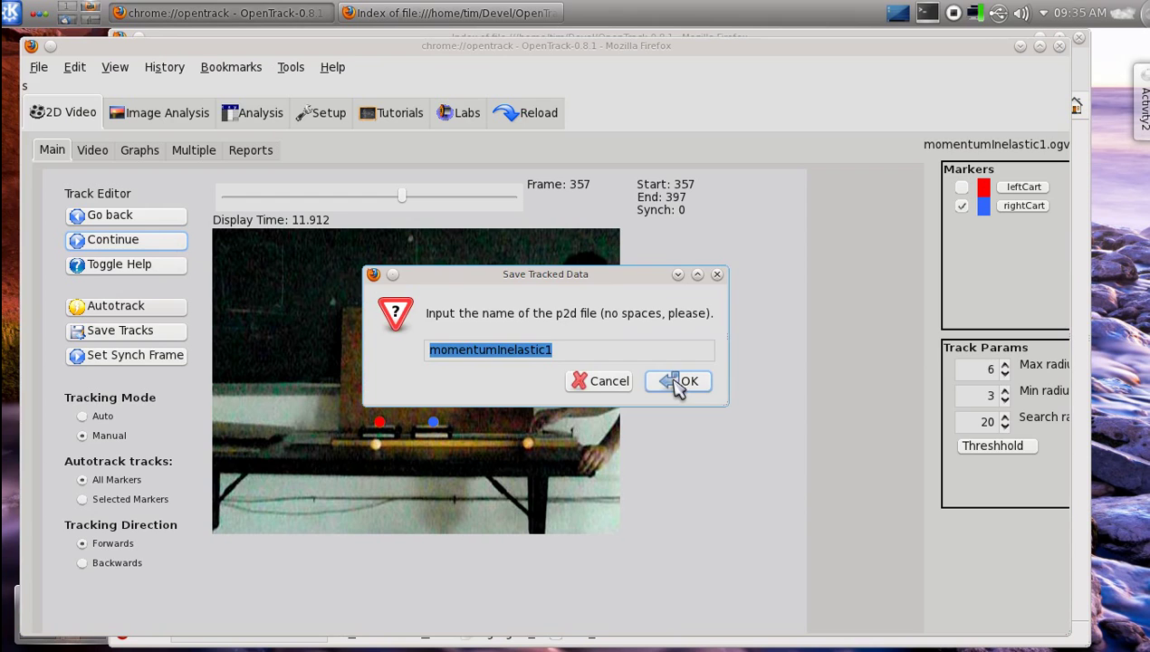
pyautogui.click(677, 381)
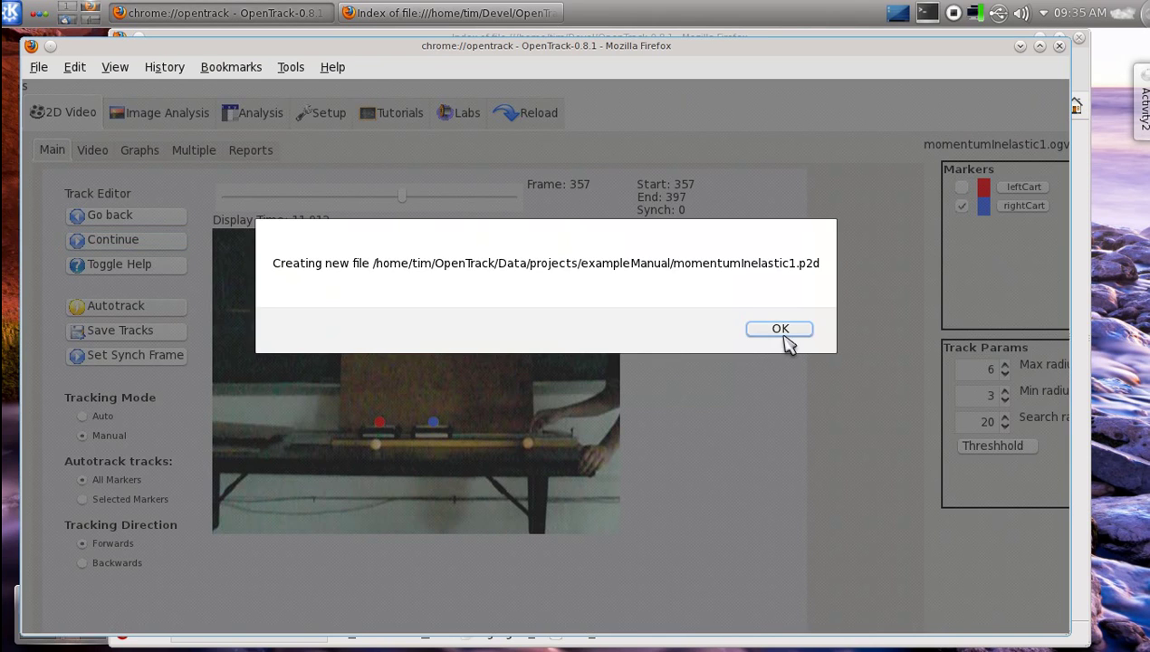
pyautogui.click(784, 335)
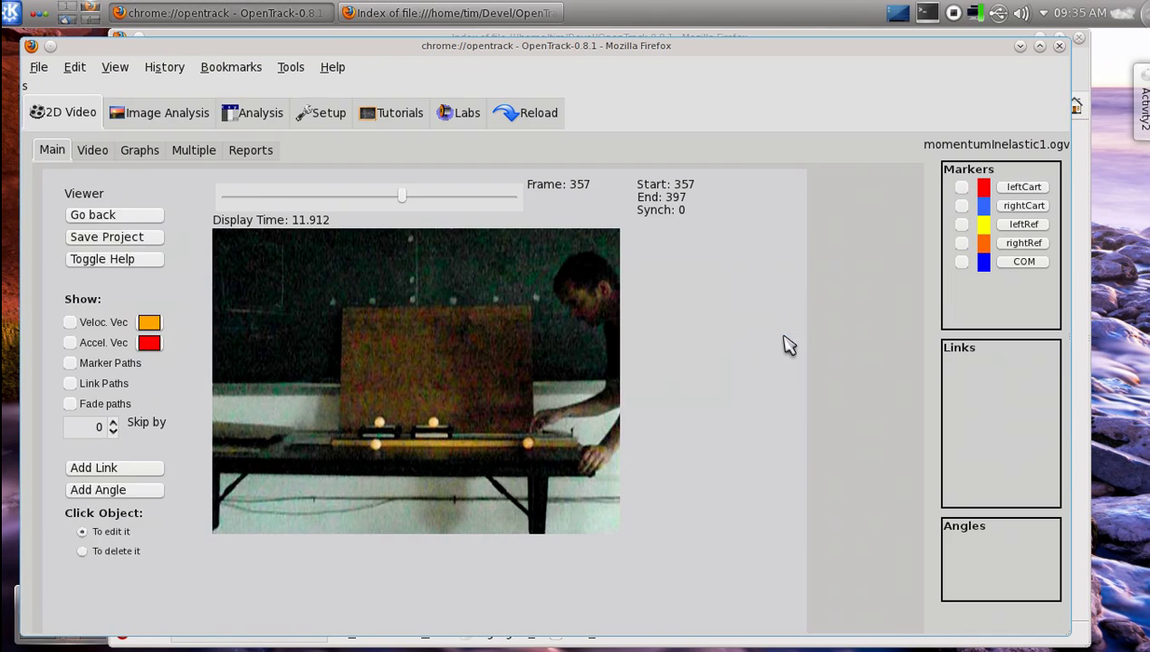
# Plot X Position versus time for the leftCart and rightCart markers
pyautogui.click(145, 154)
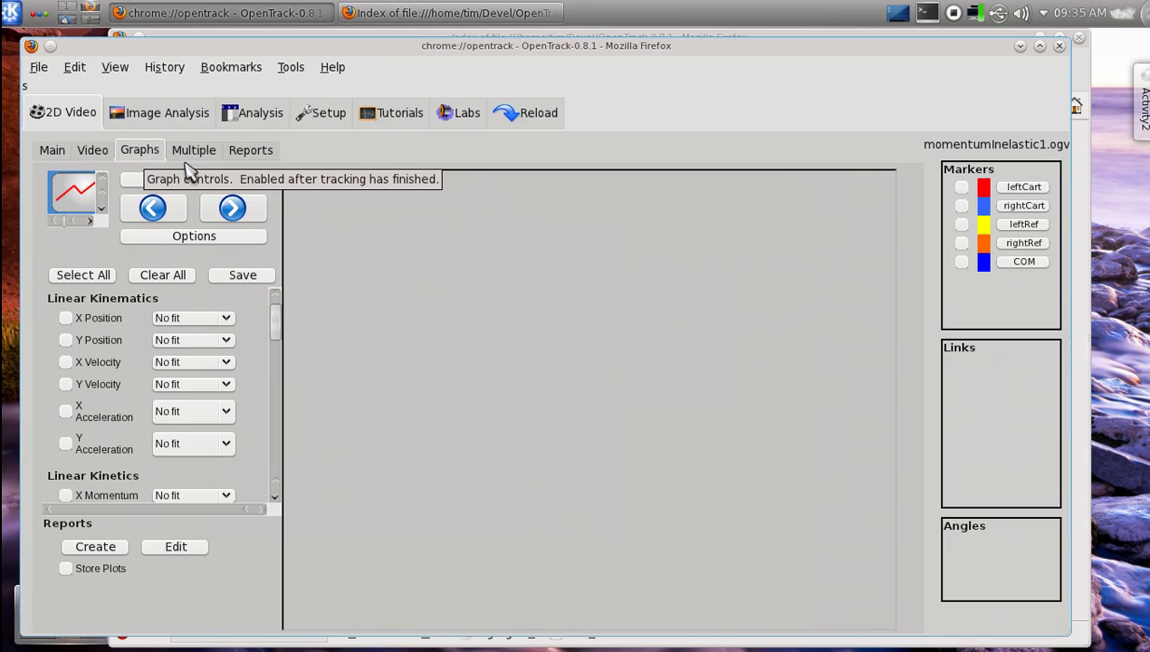
pyautogui.click(961, 188)
pyautogui.click(961, 206)
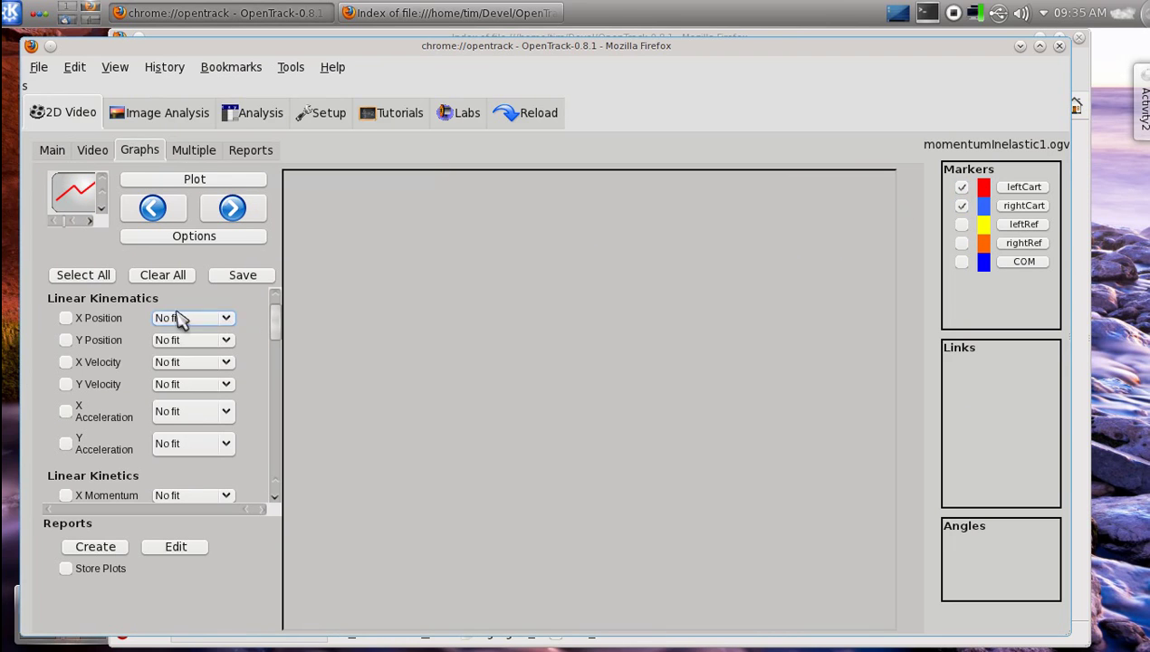
pyautogui.click(65, 318)
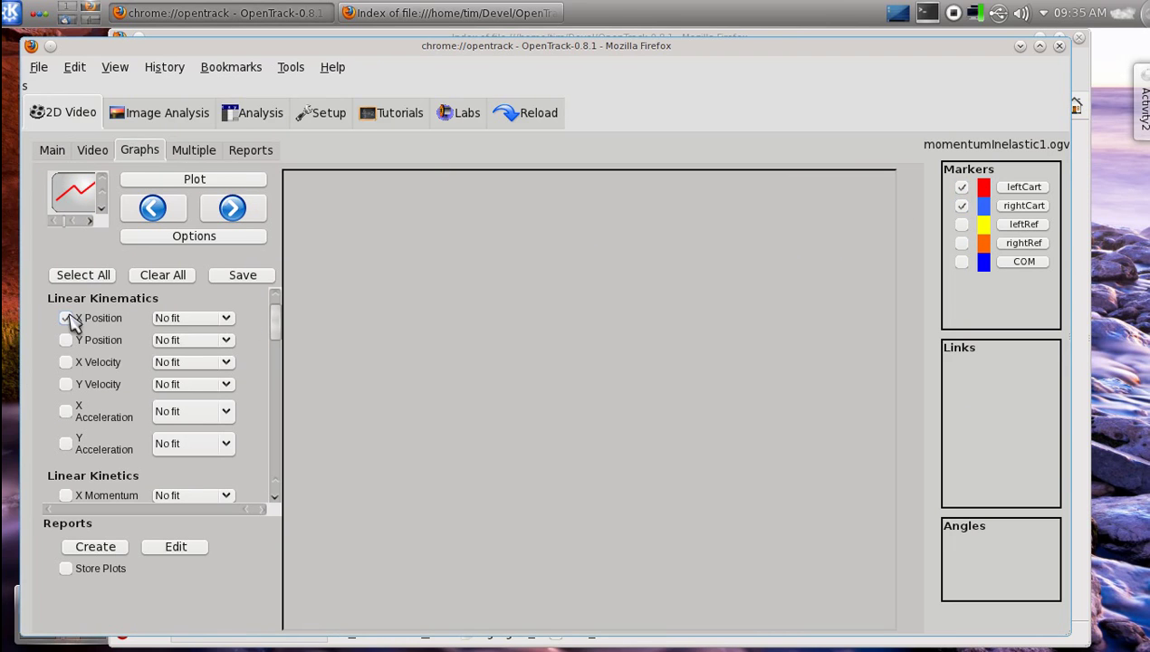
pyautogui.click(220, 185)
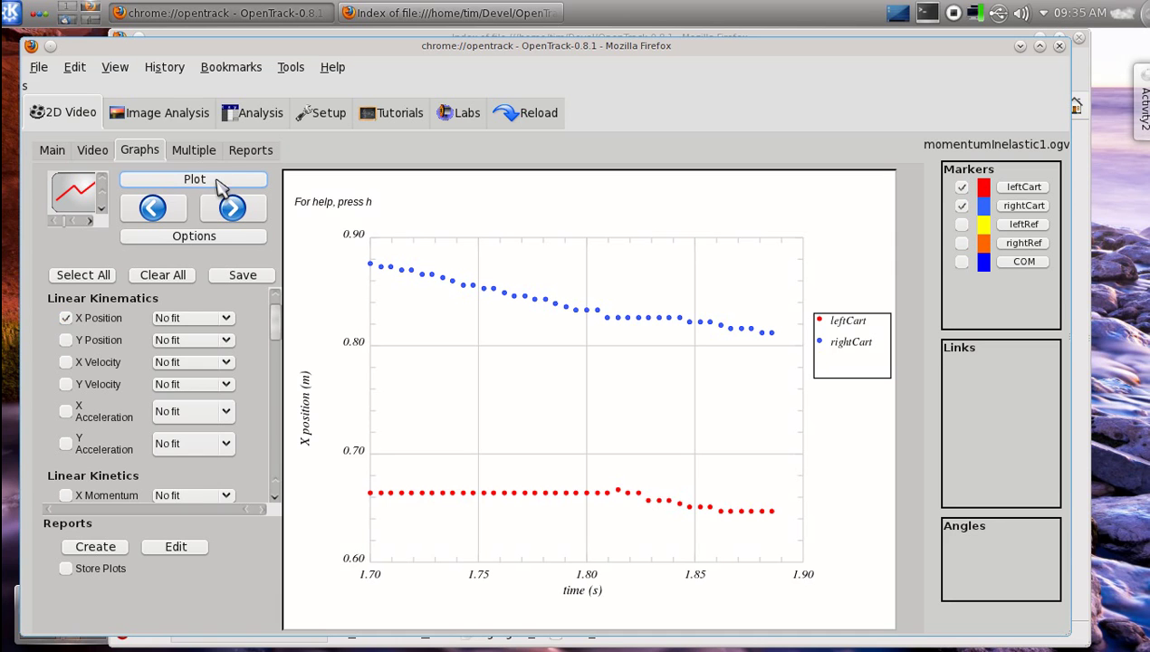
# Zoom the X position graph to about 1.70–1.81 s and 0.64–0.89 m
pyautogui.click(377, 256)
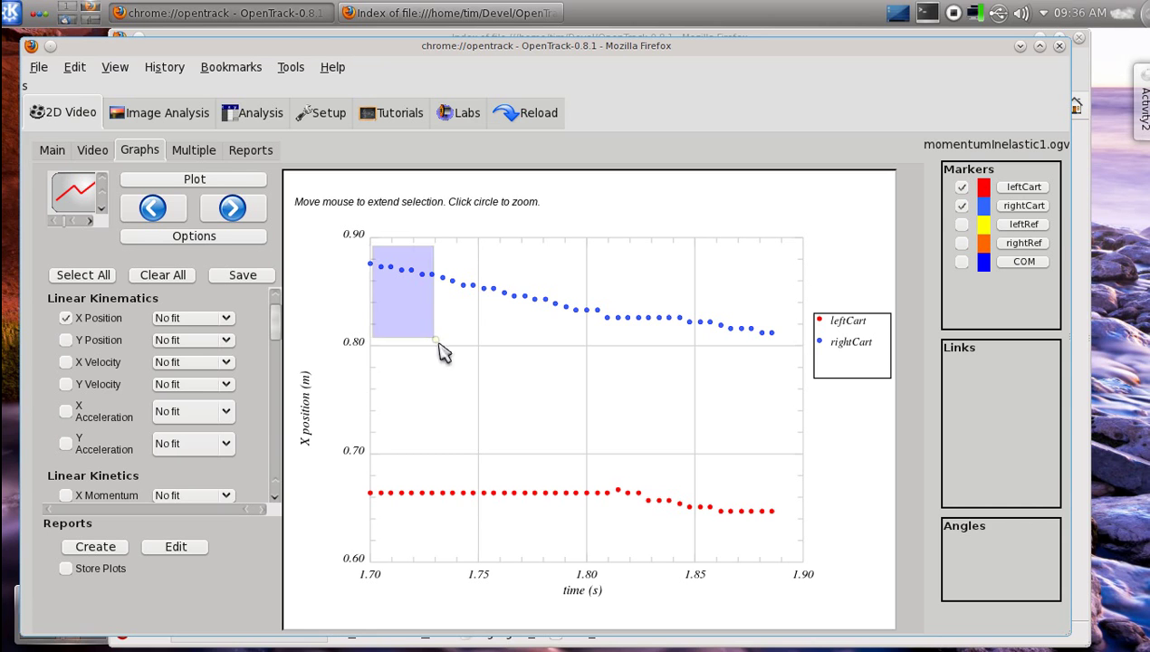
pyautogui.click(592, 531)
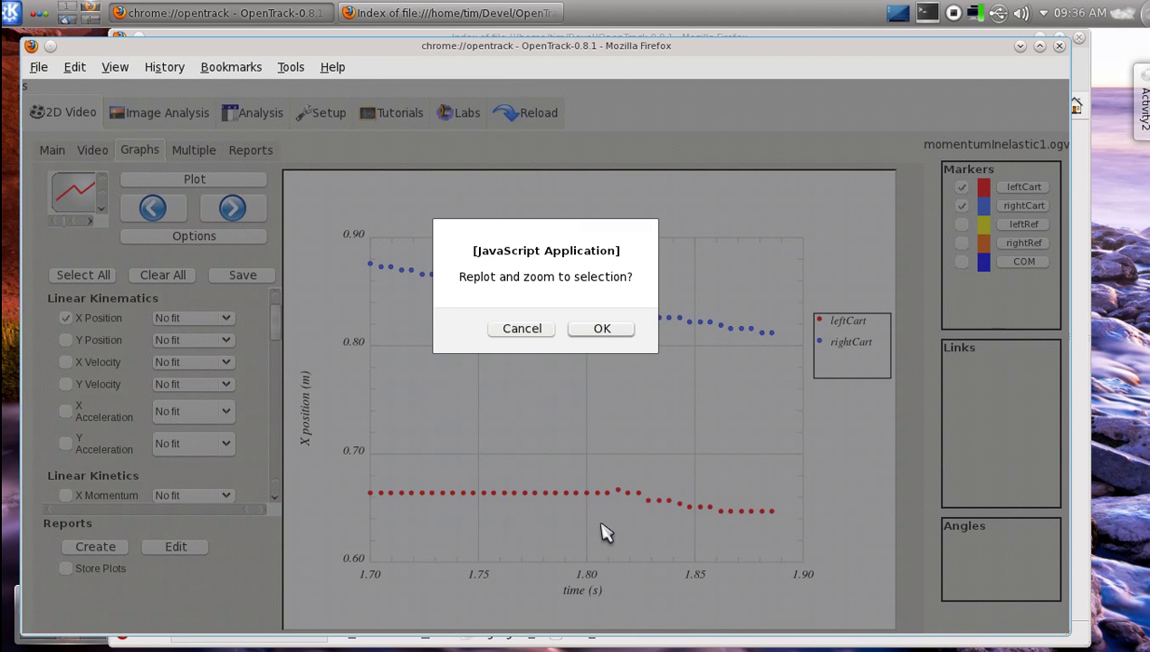
pyautogui.click(599, 330)
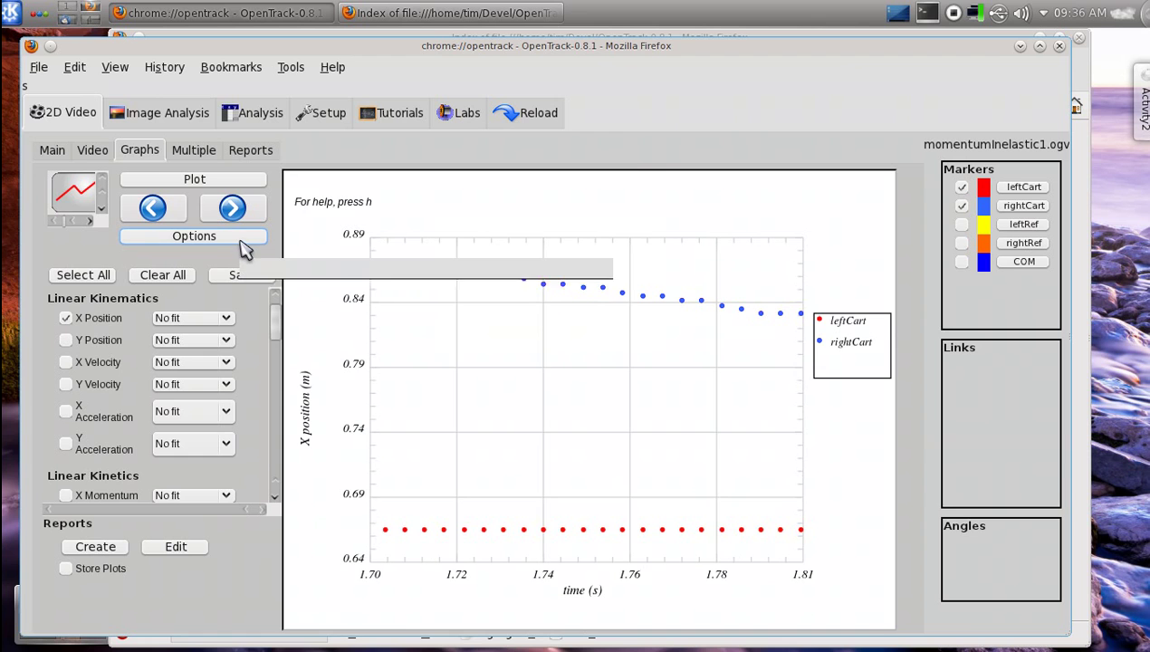
# Turn off Show by Frame and set the graph End point to 20
pyautogui.click(244, 246)
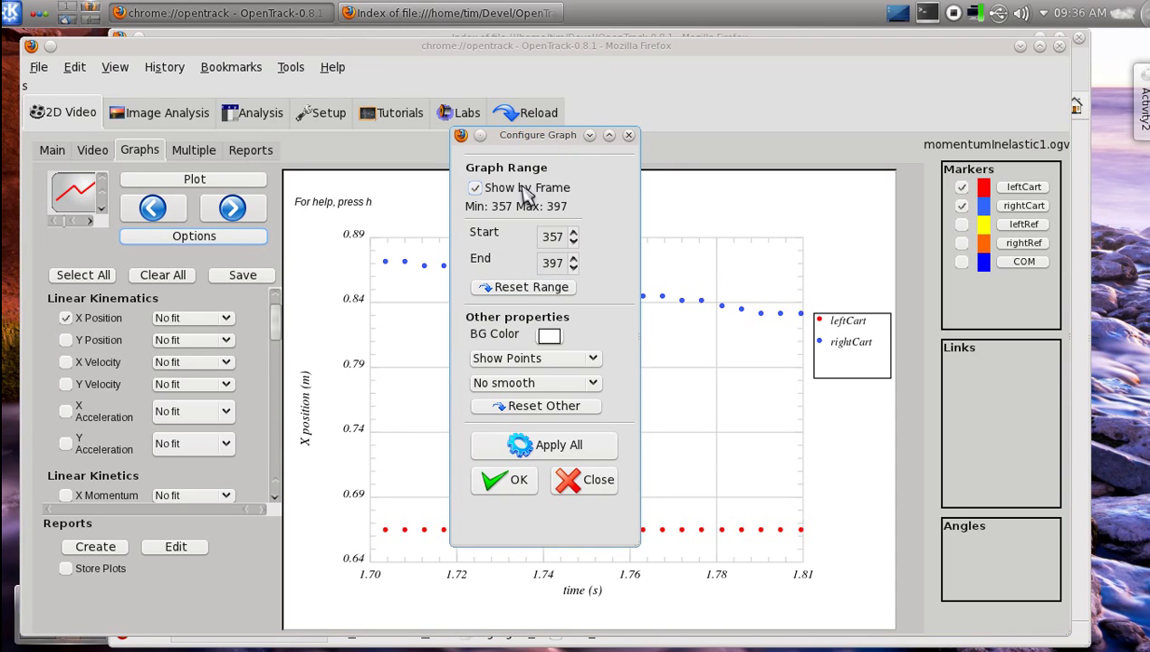
pyautogui.click(477, 188)
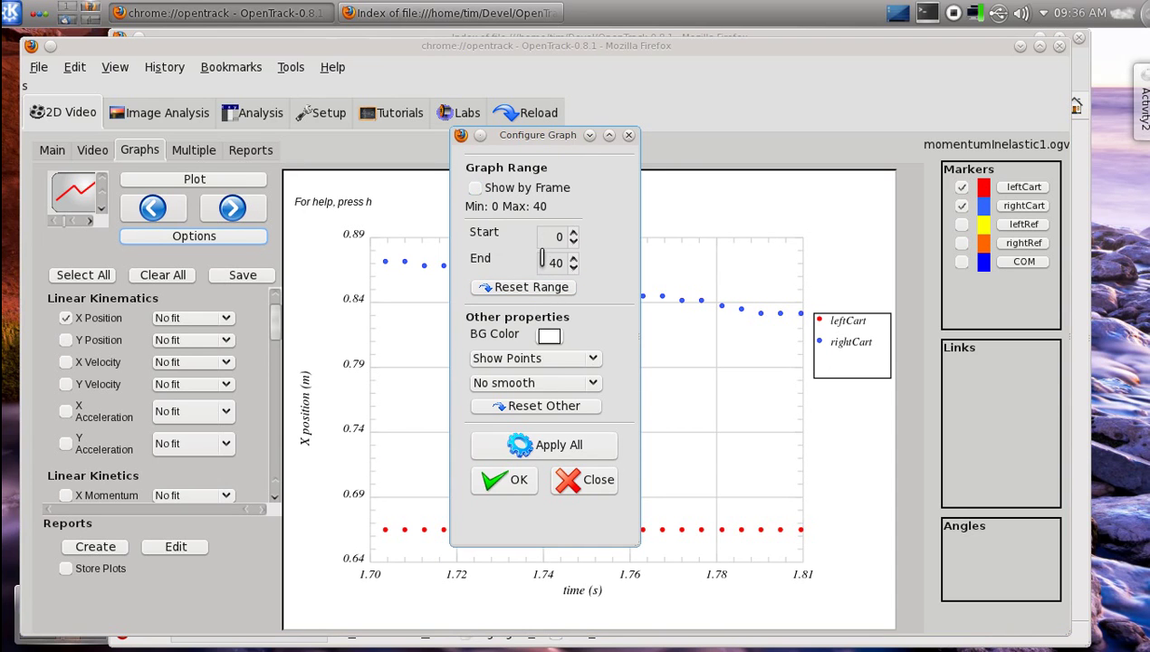
pyautogui.doubleClick(572, 263)
pyautogui.write('20')
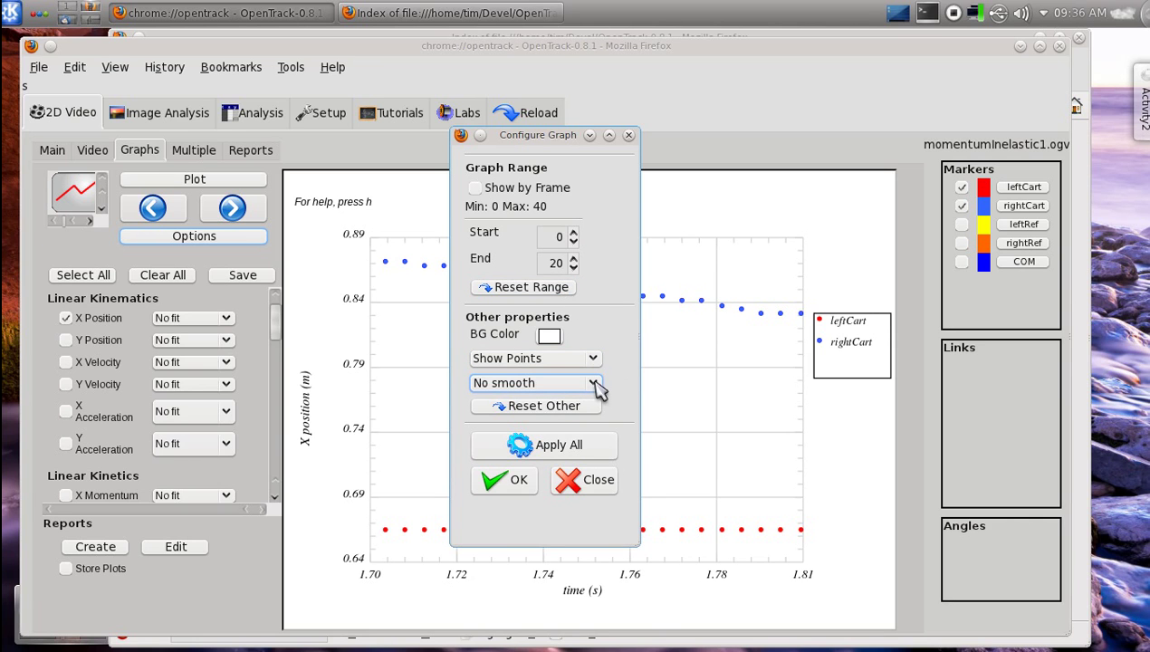
pyautogui.click(511, 489)
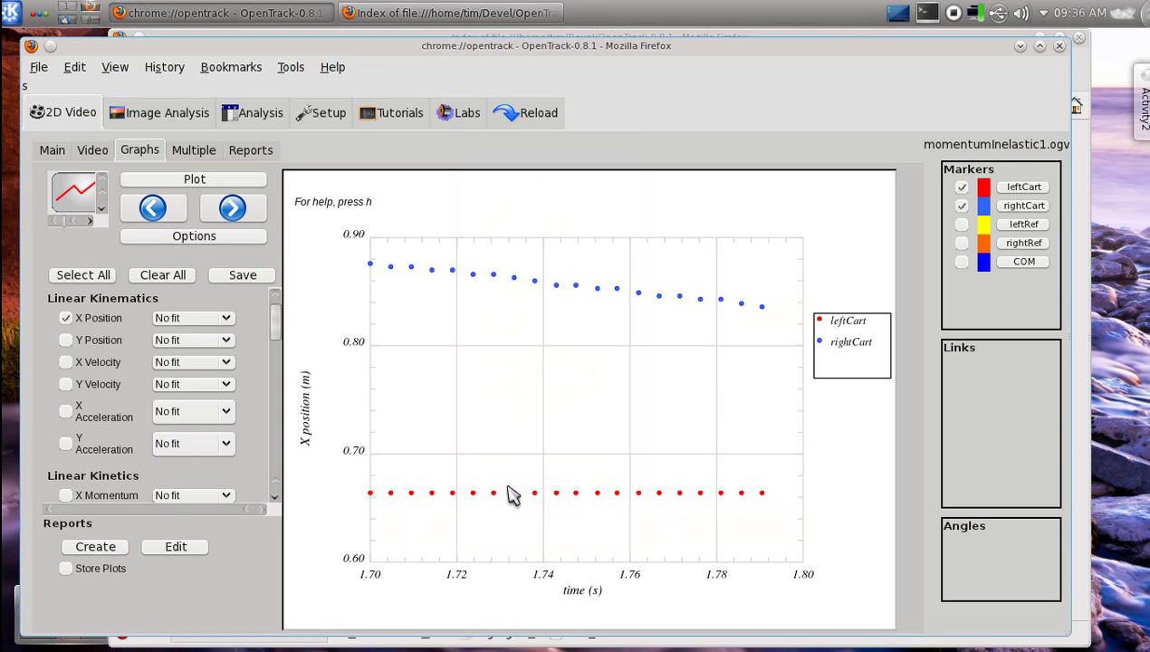
# Apply a Linear fit to X Position and replot both carts' fit lines
pyautogui.click(194, 319)
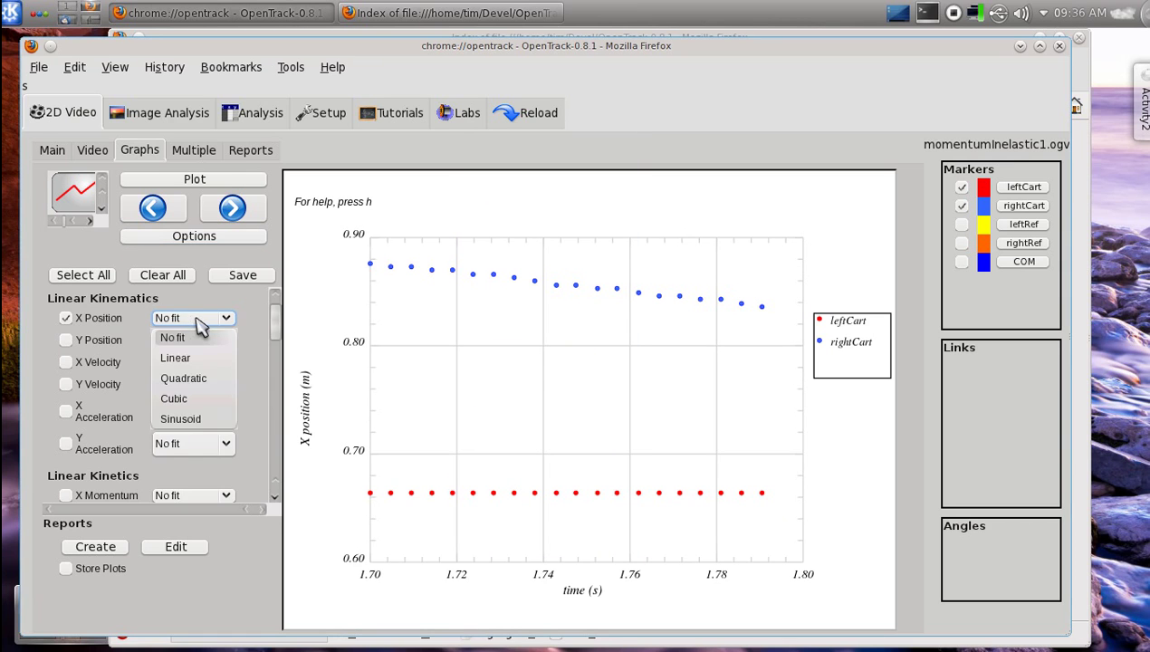
pyautogui.click(180, 358)
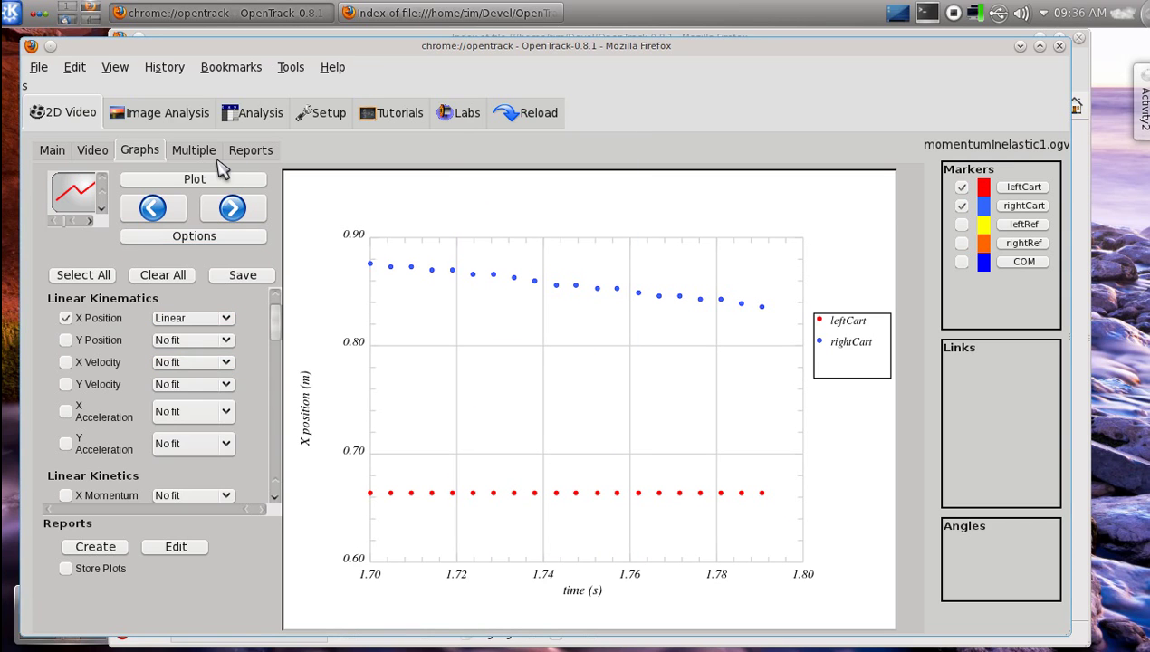
pyautogui.click(174, 181)
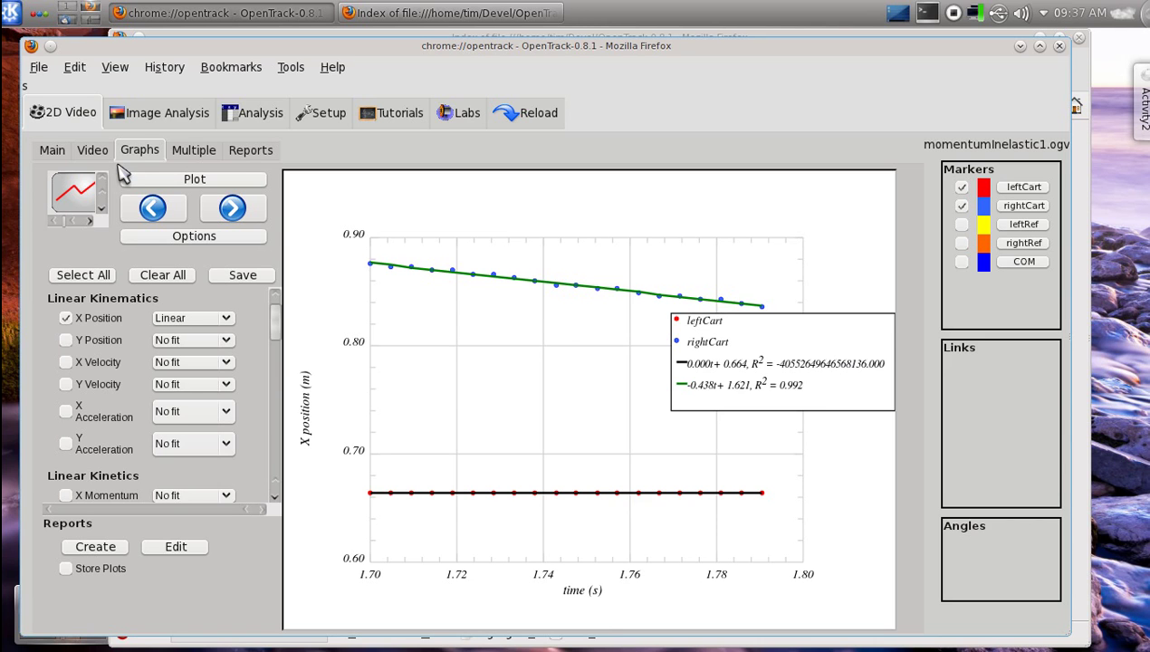
# Switch to the Main tab to view the collision video at frame 357
pyautogui.click(51, 150)
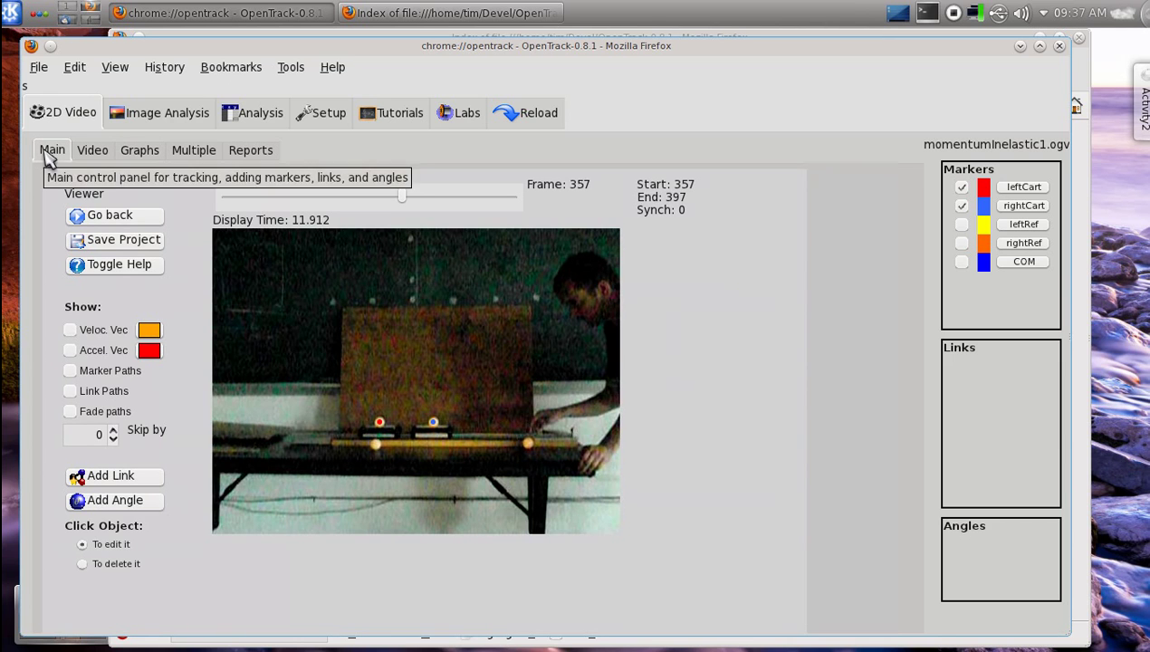